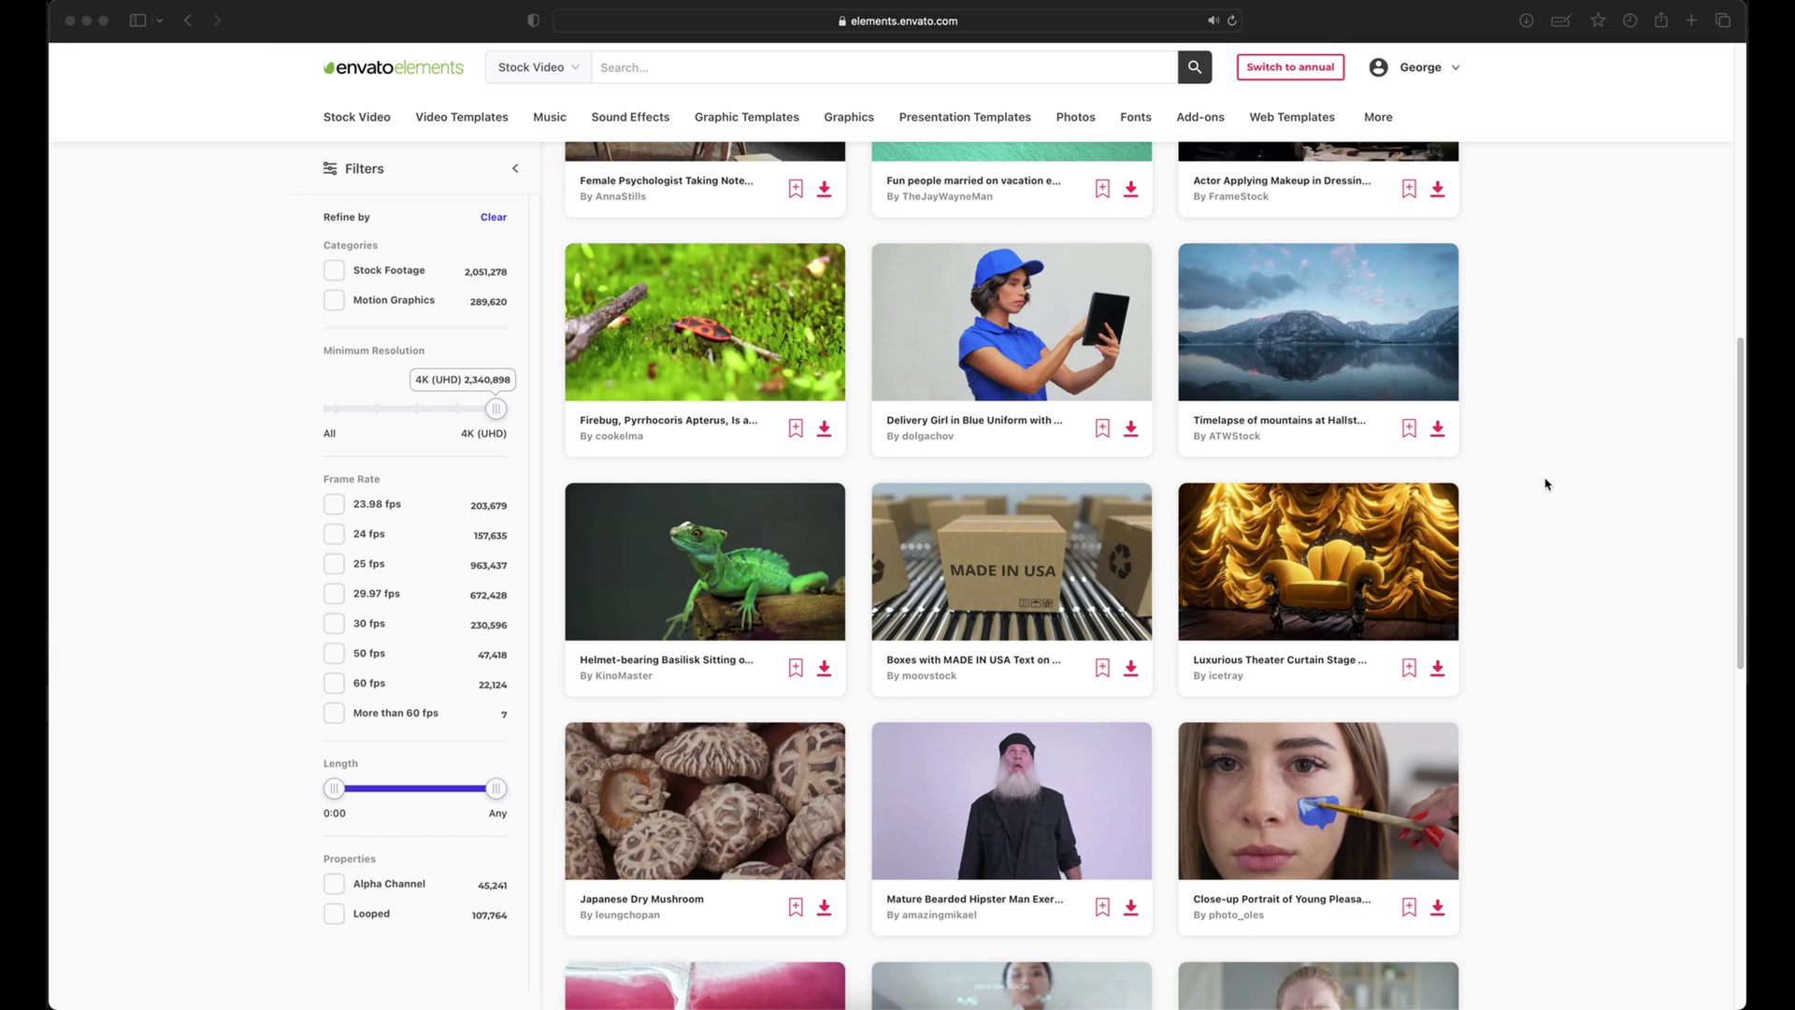
- Scroll through the 4K drone stock video results in Envato Elements
scroll(1546, 484, "down", 3)
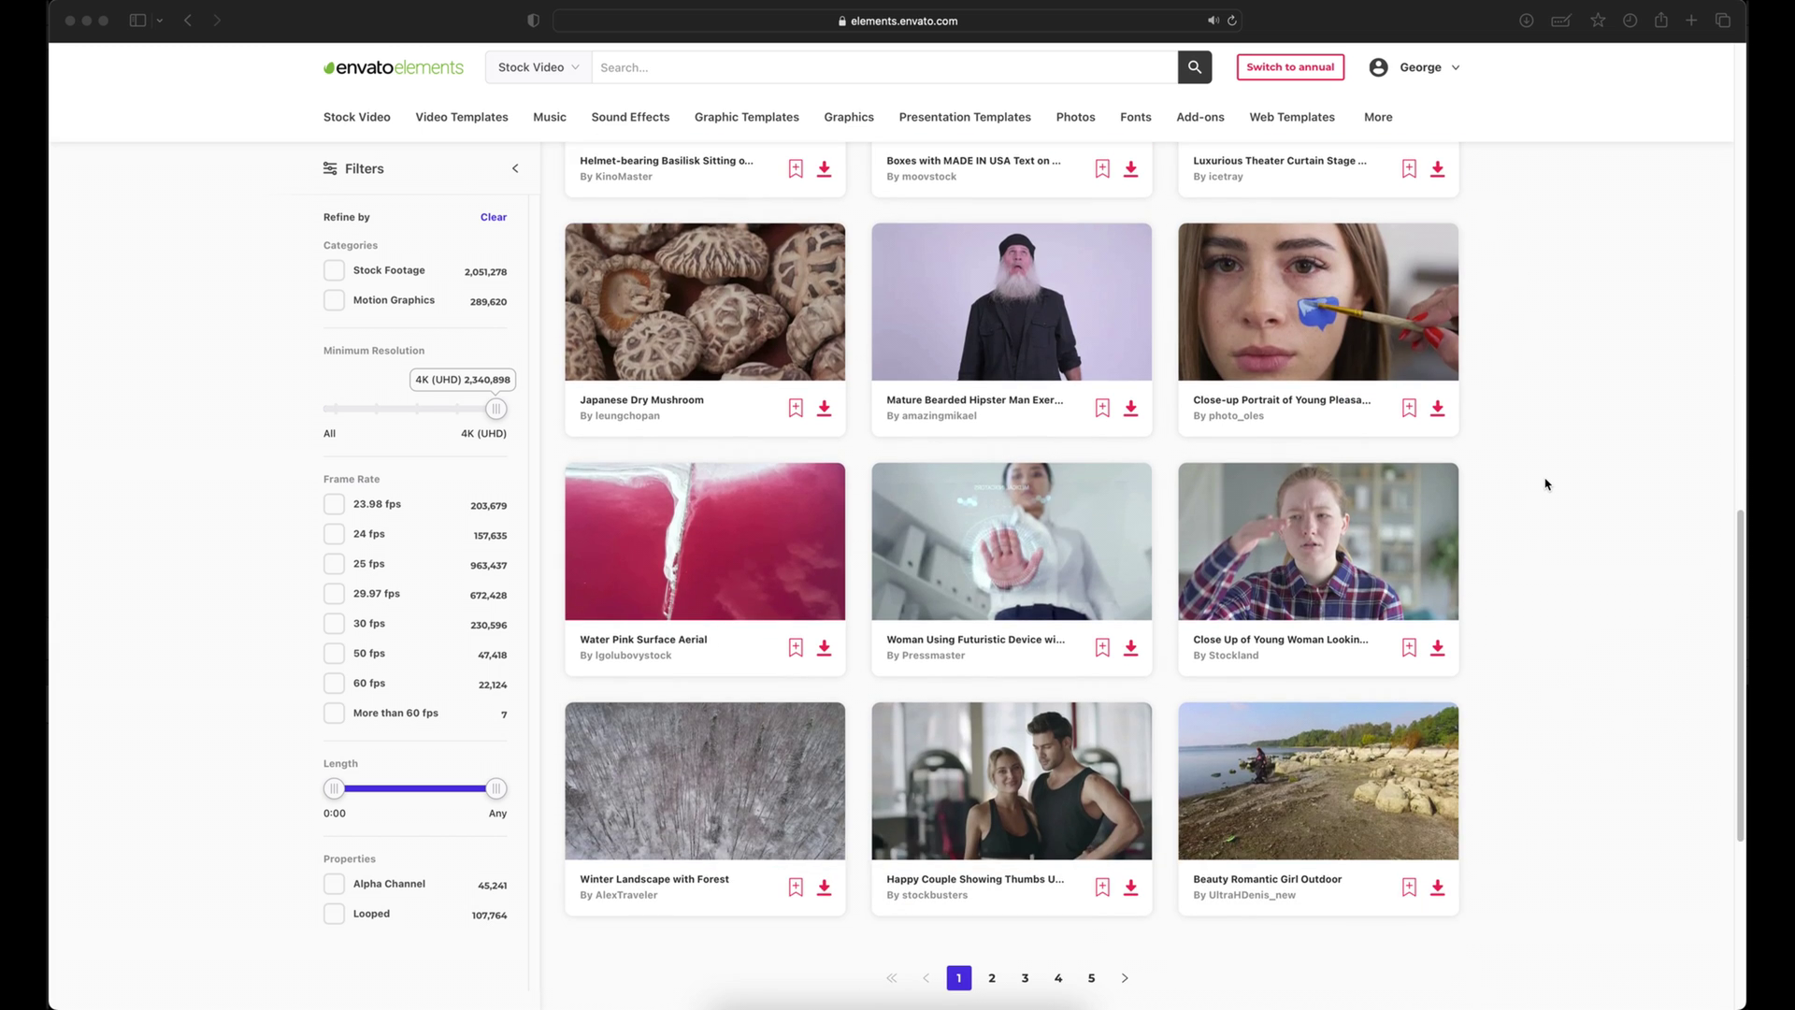
scroll(1548, 483, "down", 2)
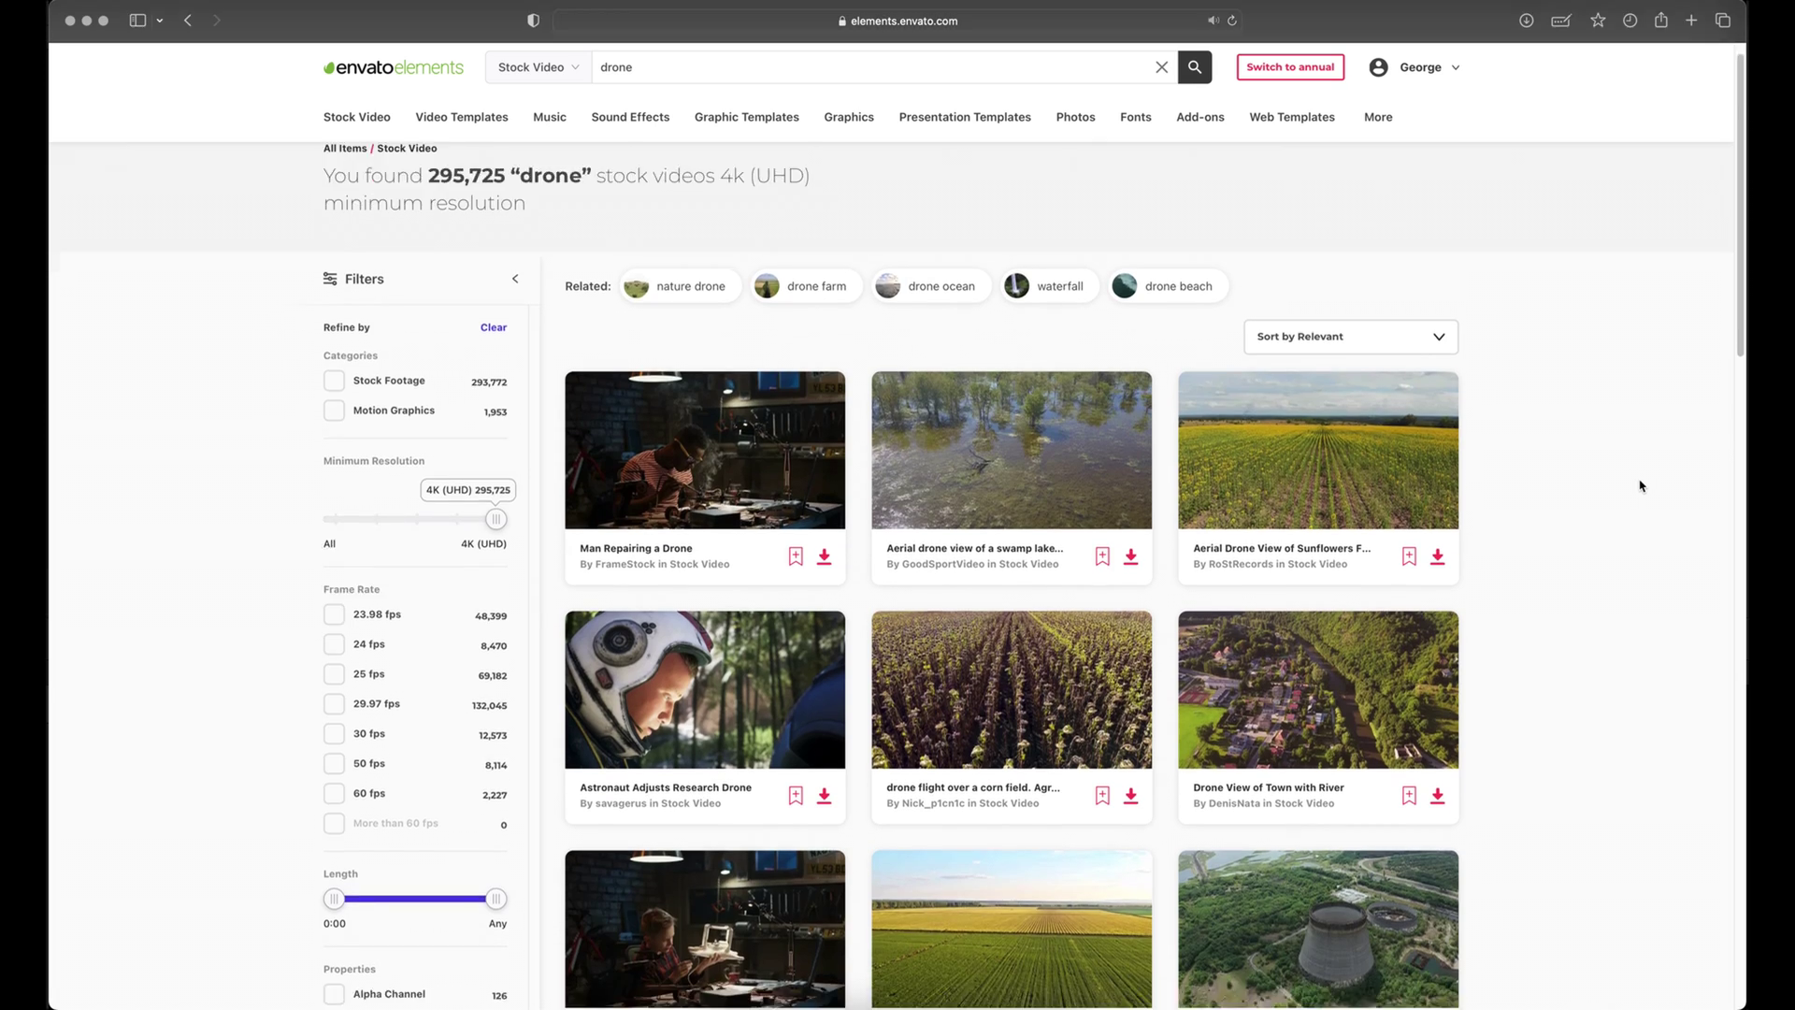
scroll(1639, 483, "down", 3)
scroll(1639, 485, "down", 6)
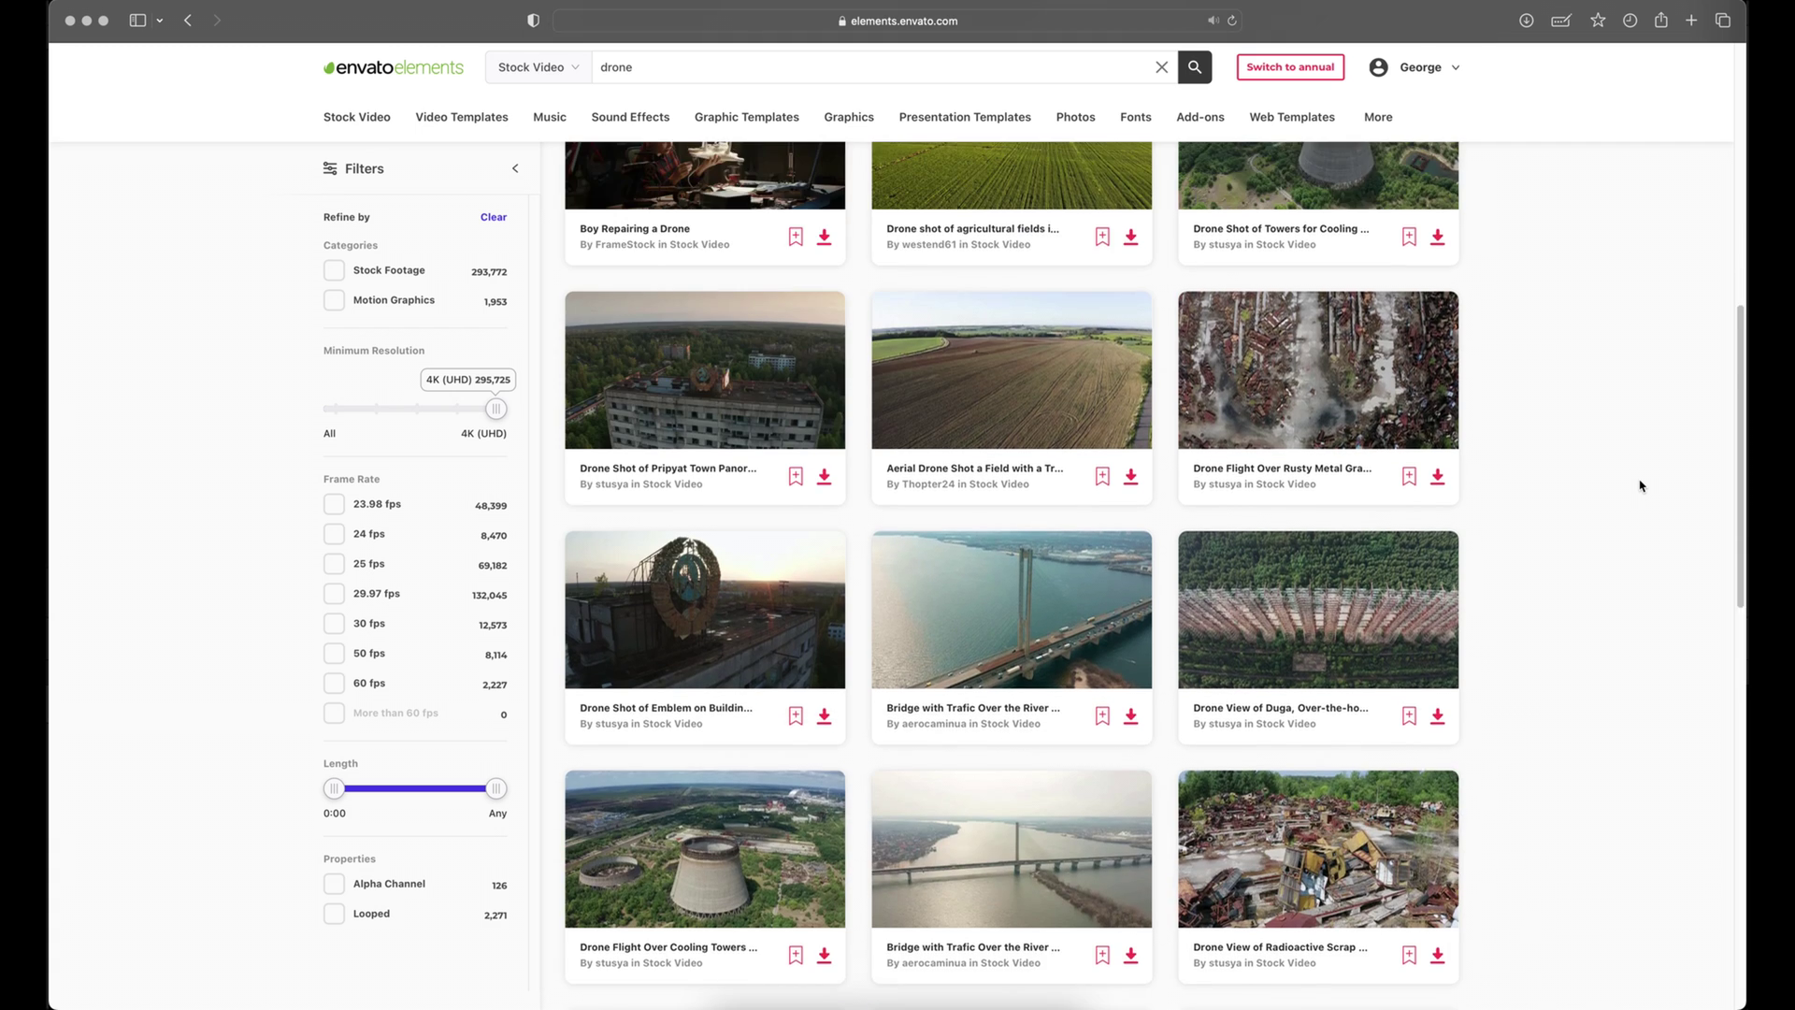
scroll(1639, 485, "down", 5)
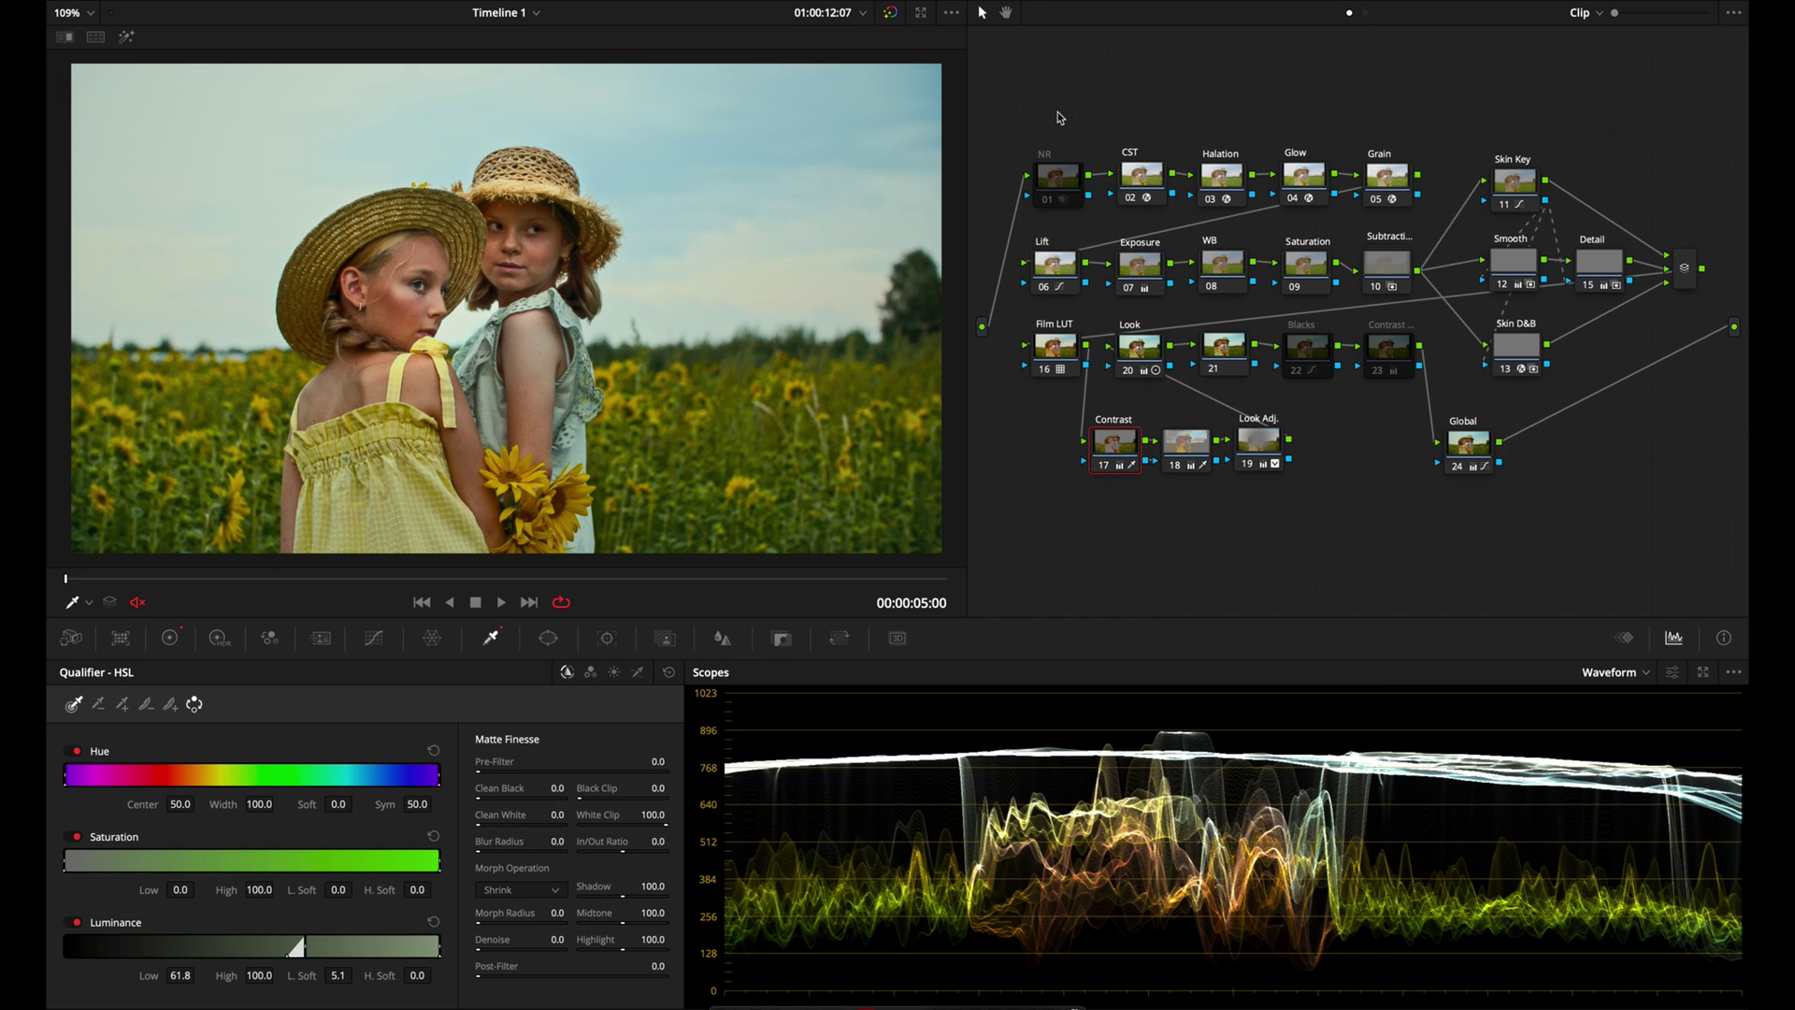
- Inspect the Exposure, Subtraction and Skin Key nodes' settings
left_click(1140, 271)
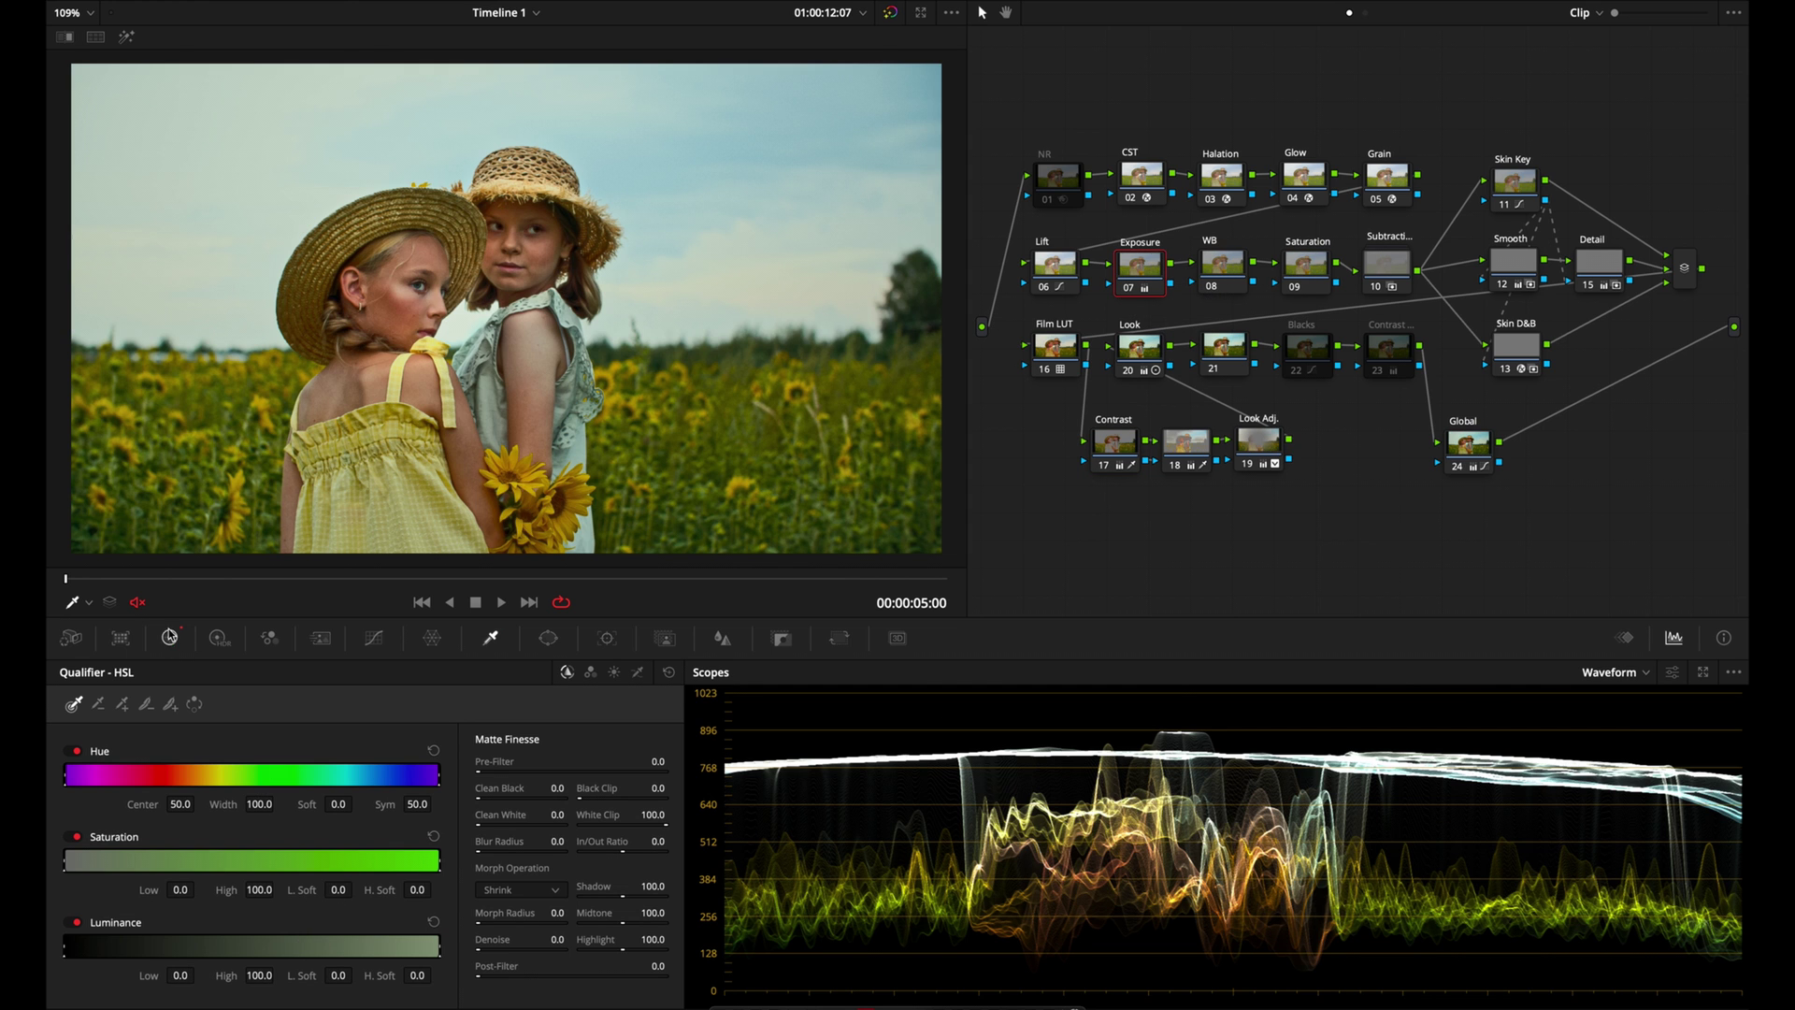
left_click(171, 637)
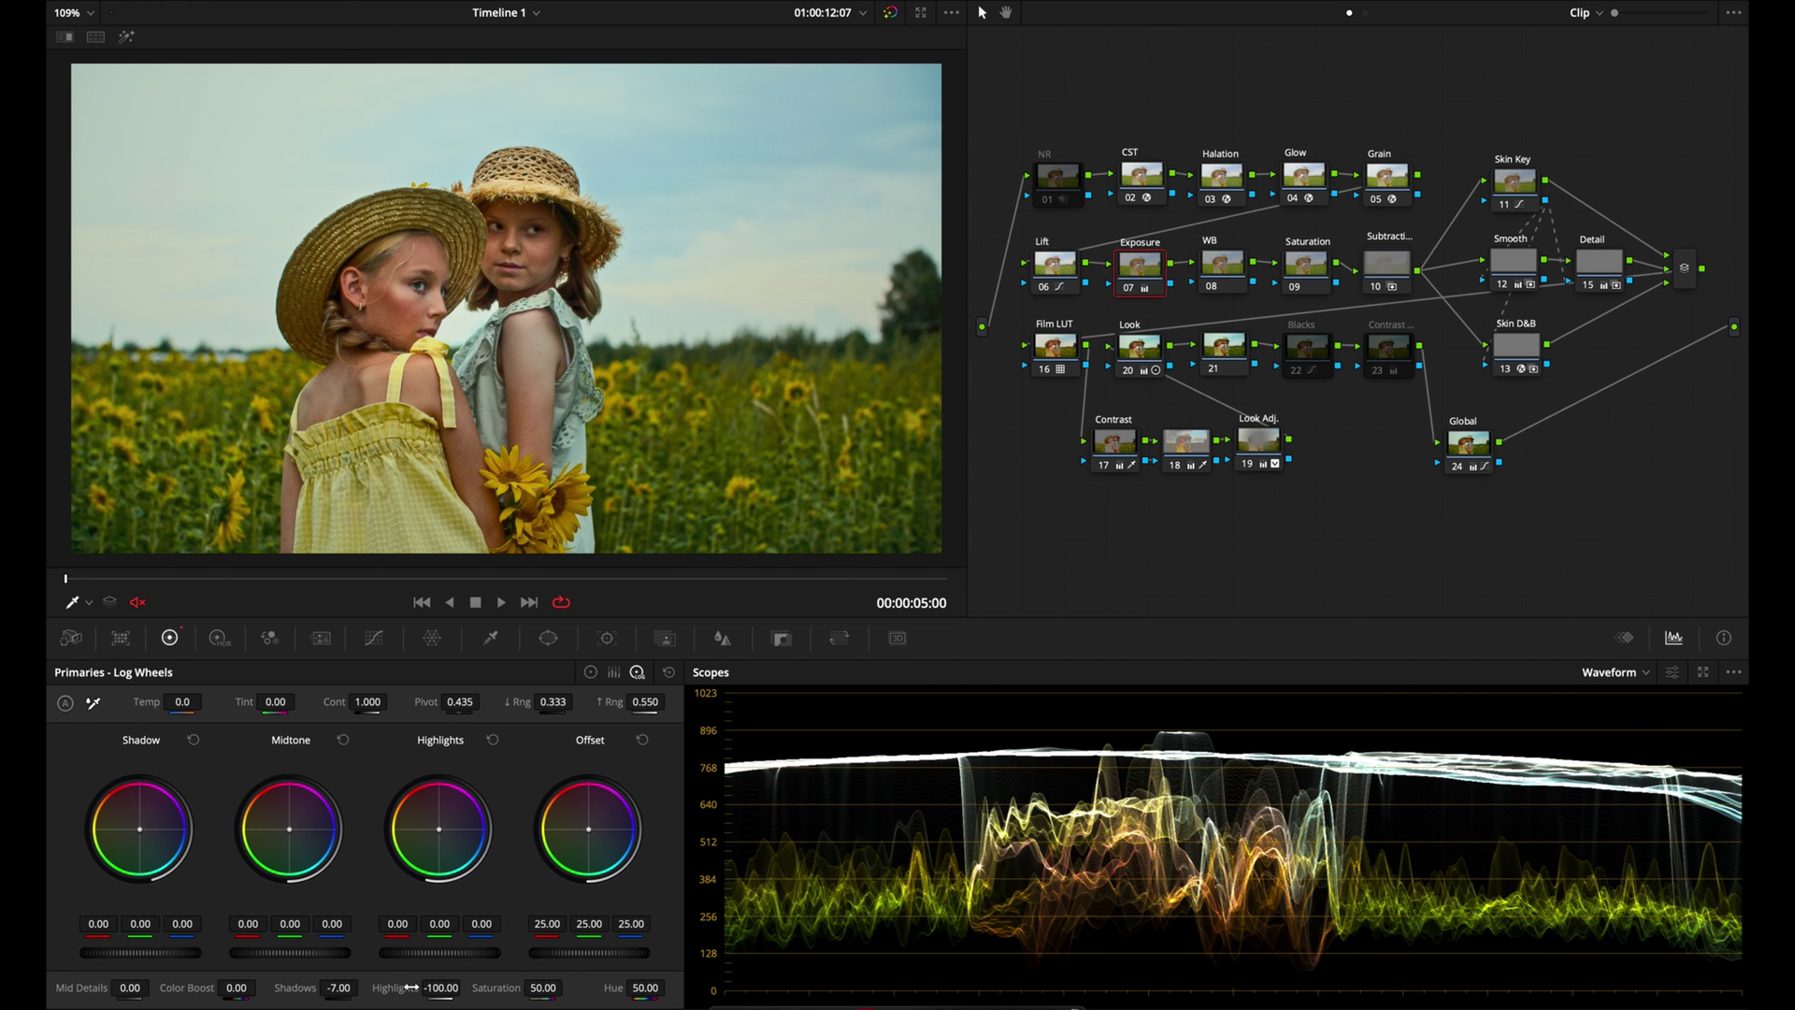
left_click(1387, 266)
left_click(782, 637)
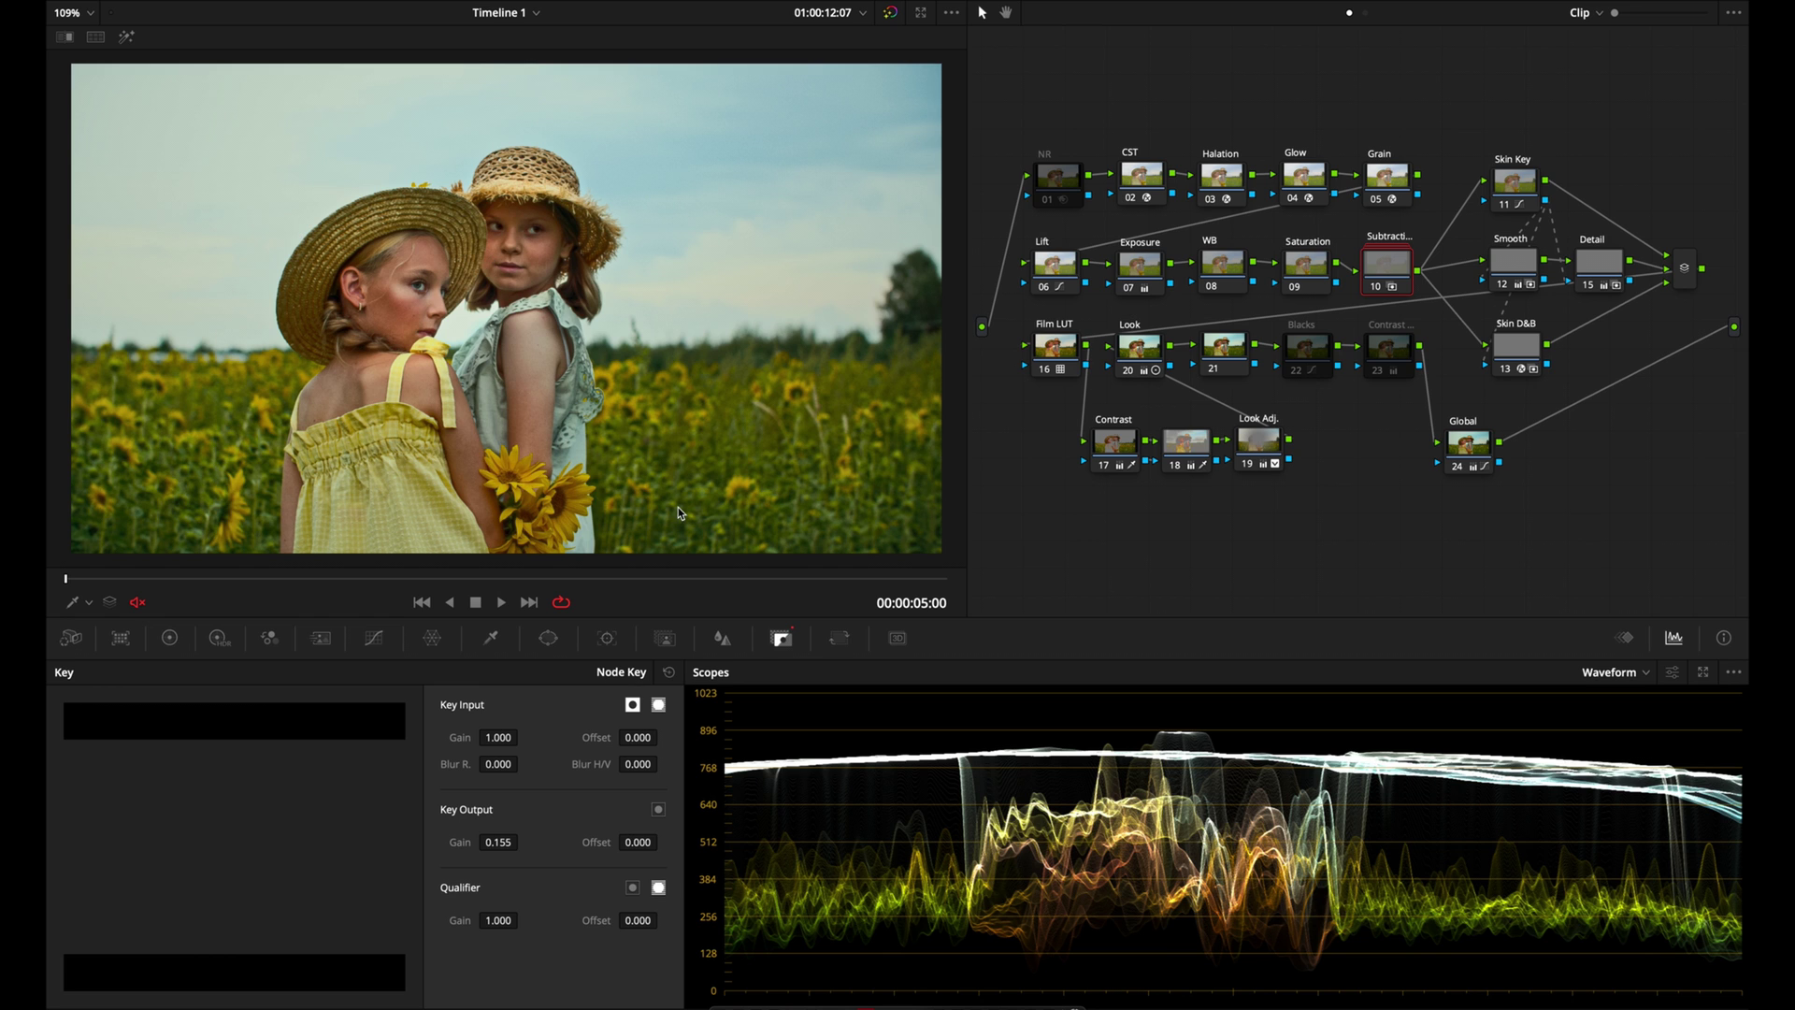
left_click(169, 638)
left_click(1515, 182)
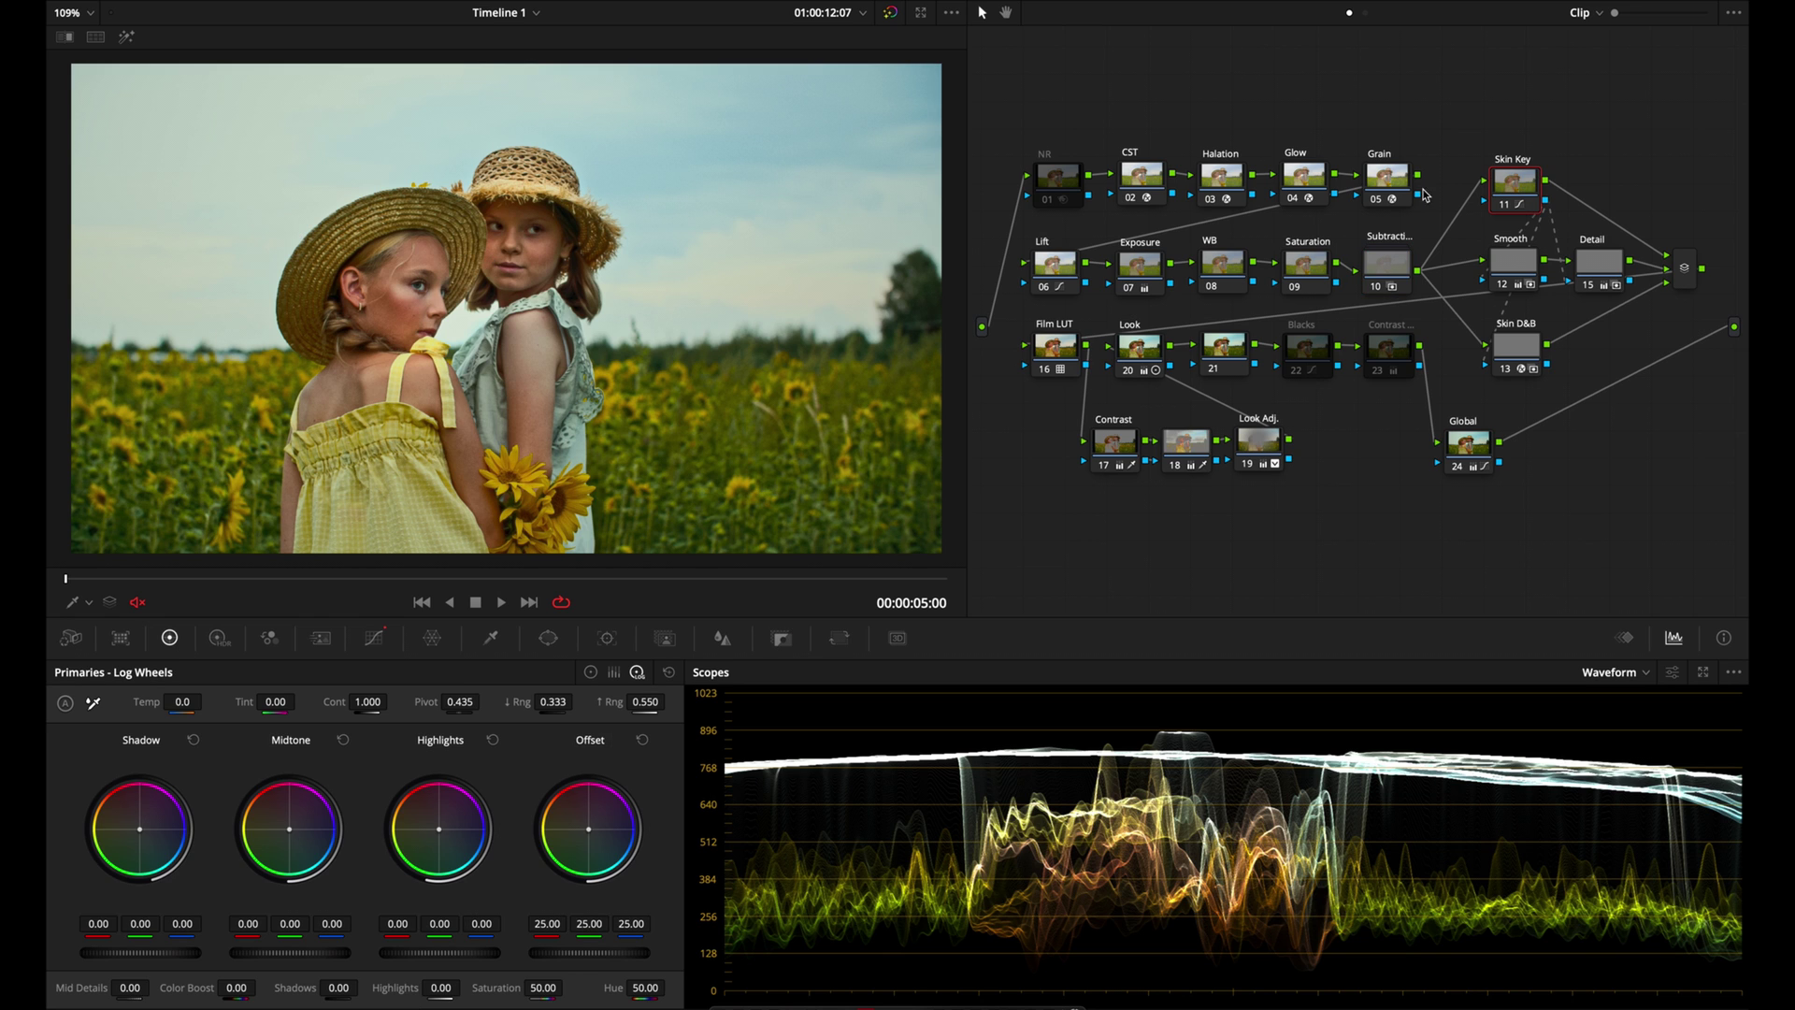
- Show the vectorscope, compare Skin Key bypassed, and set the Look node's red gain to 0.88
left_click(1638, 676)
left_click(1641, 729)
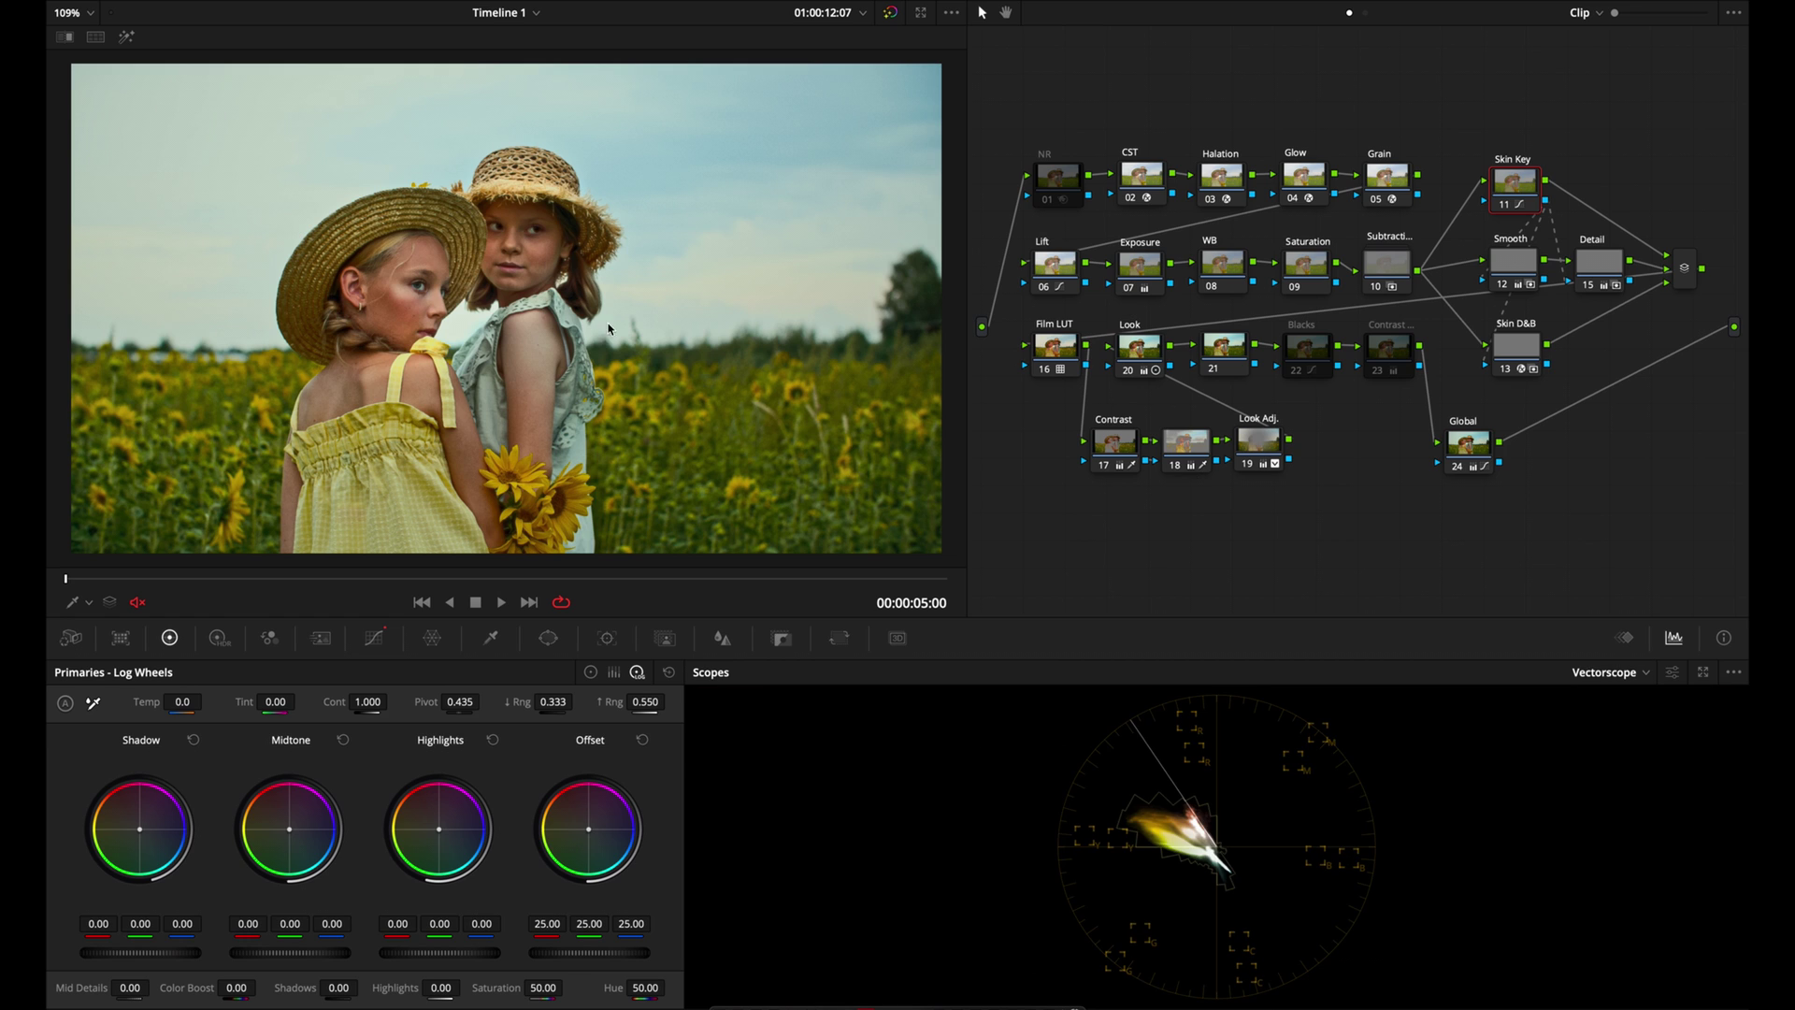
key("ctrl+d")
key("ctrl+d")
key("ctrl+d")
key("ctrl+d")
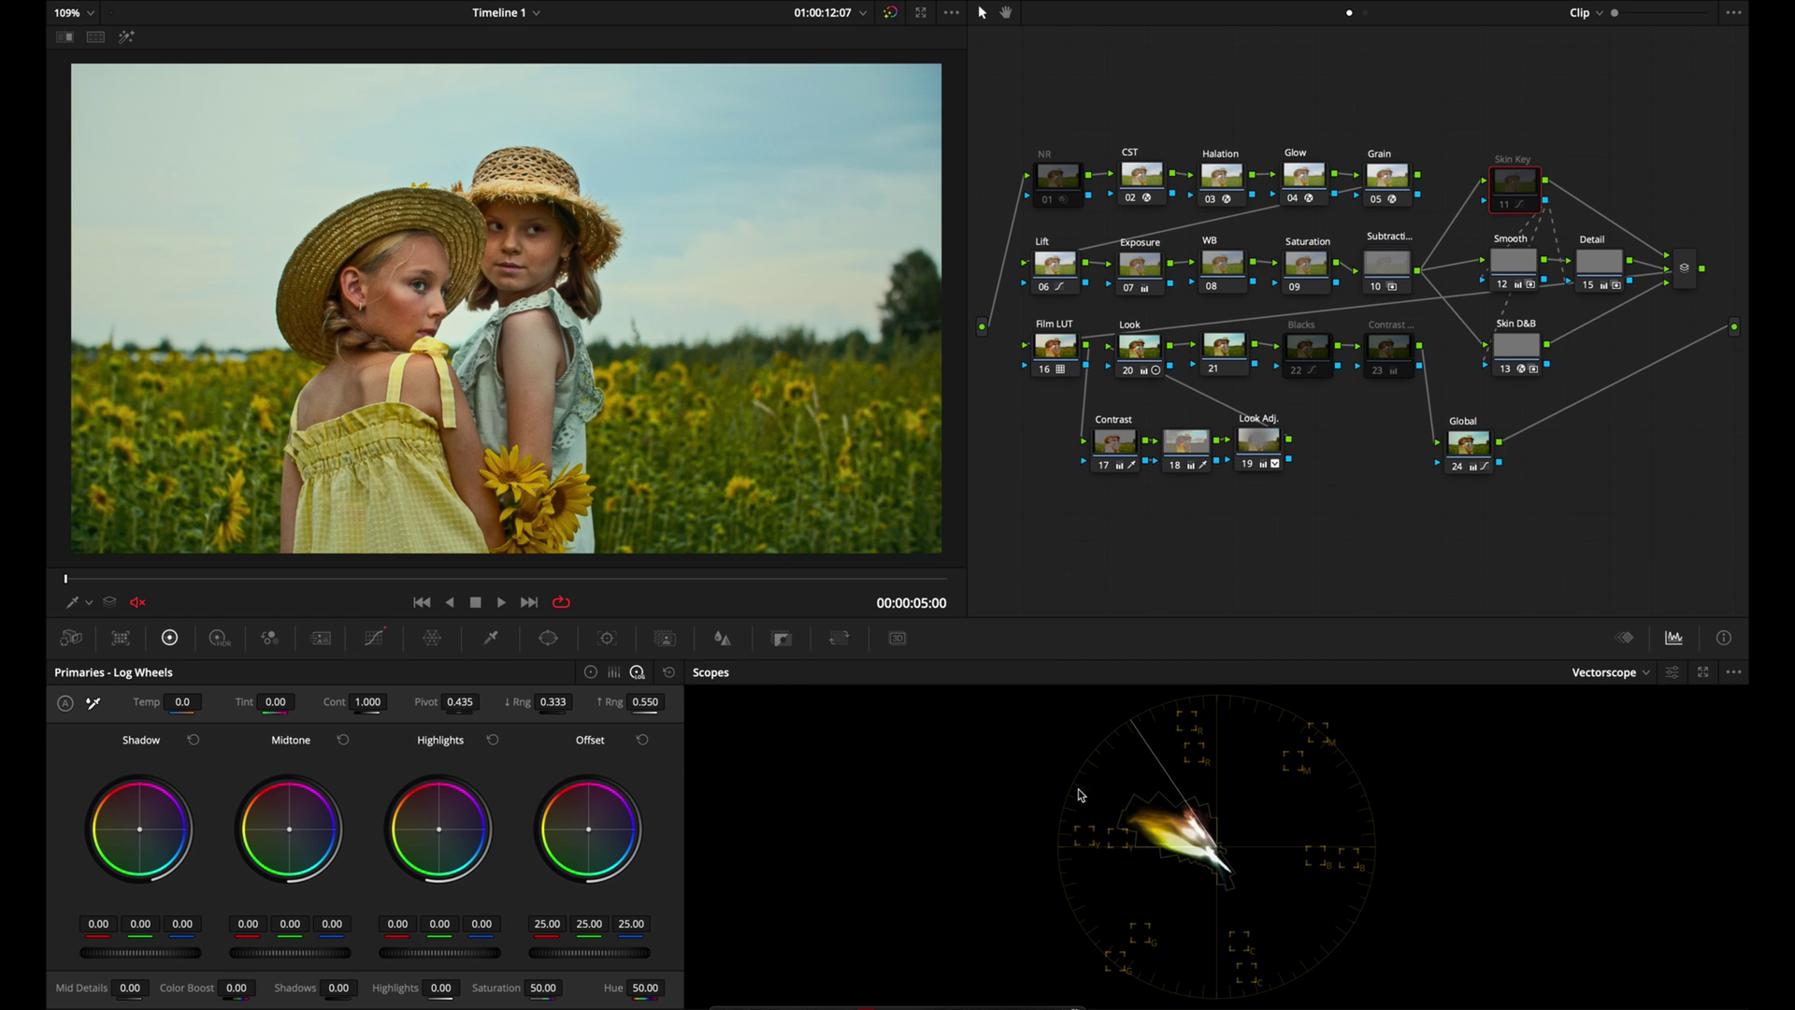
key("ctrl+d")
key("ctrl+d")
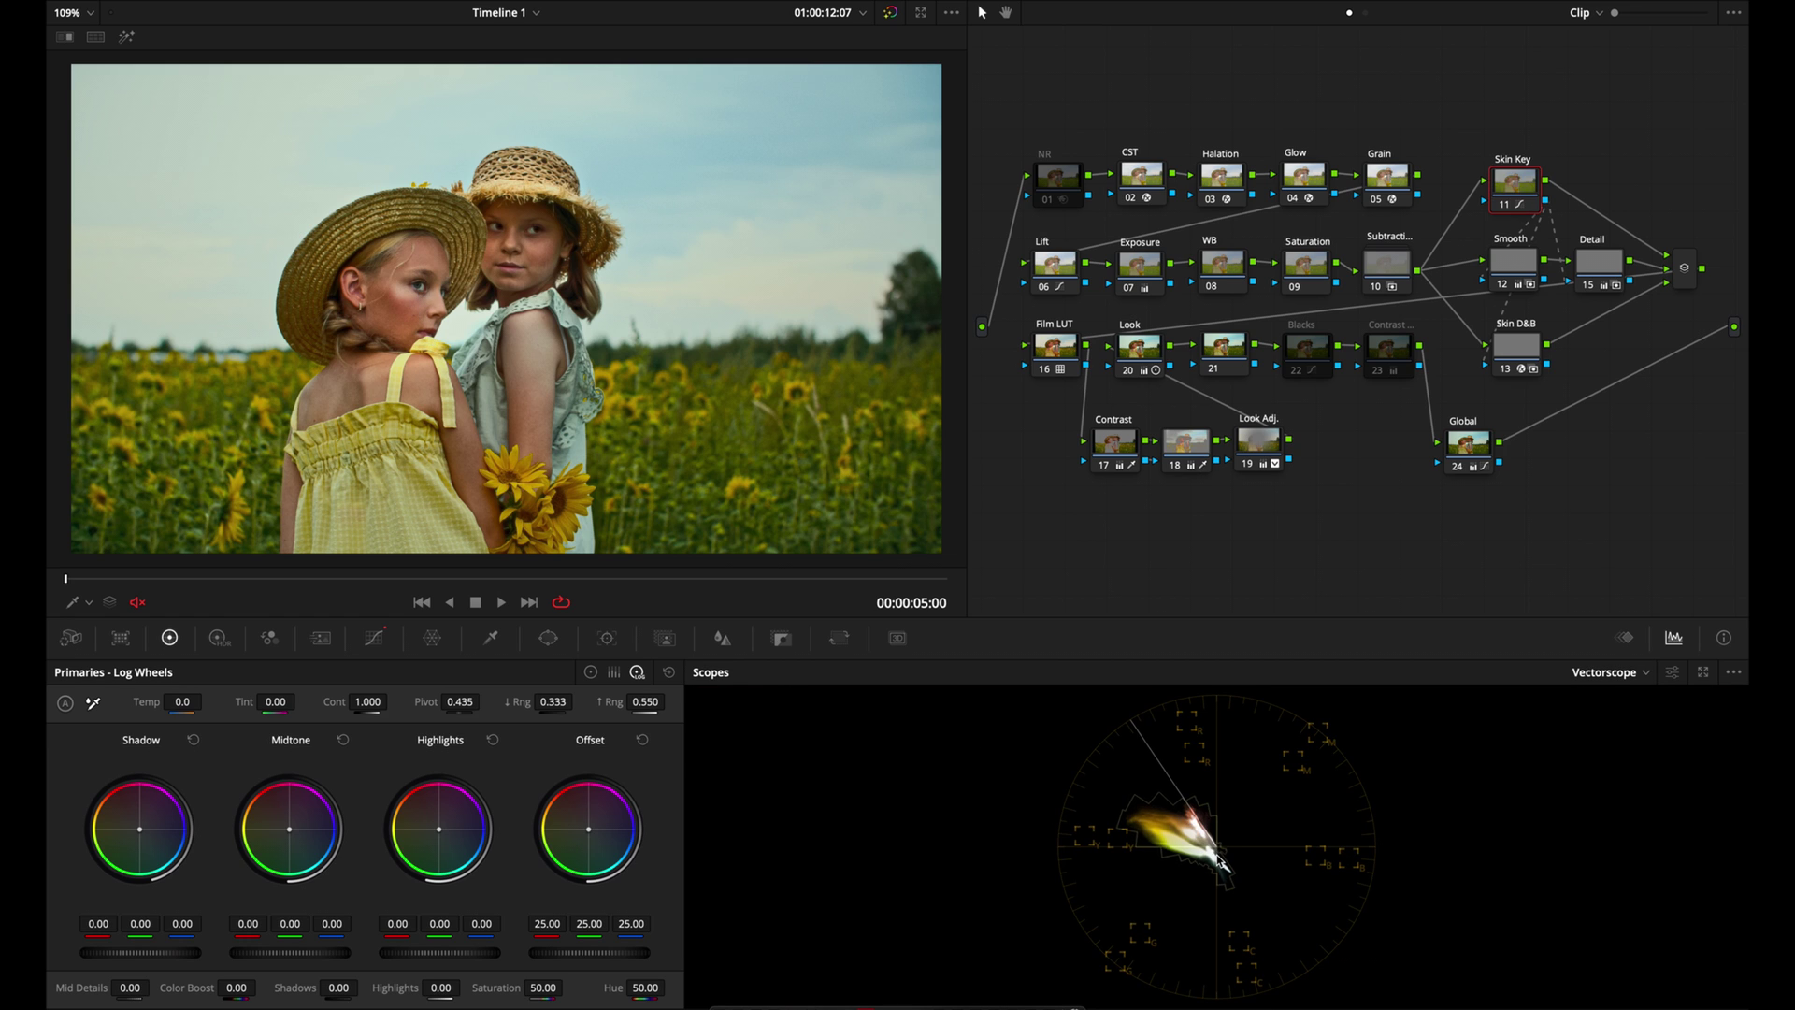
left_click(1133, 349)
left_click_drag(447, 849, 449, 848)
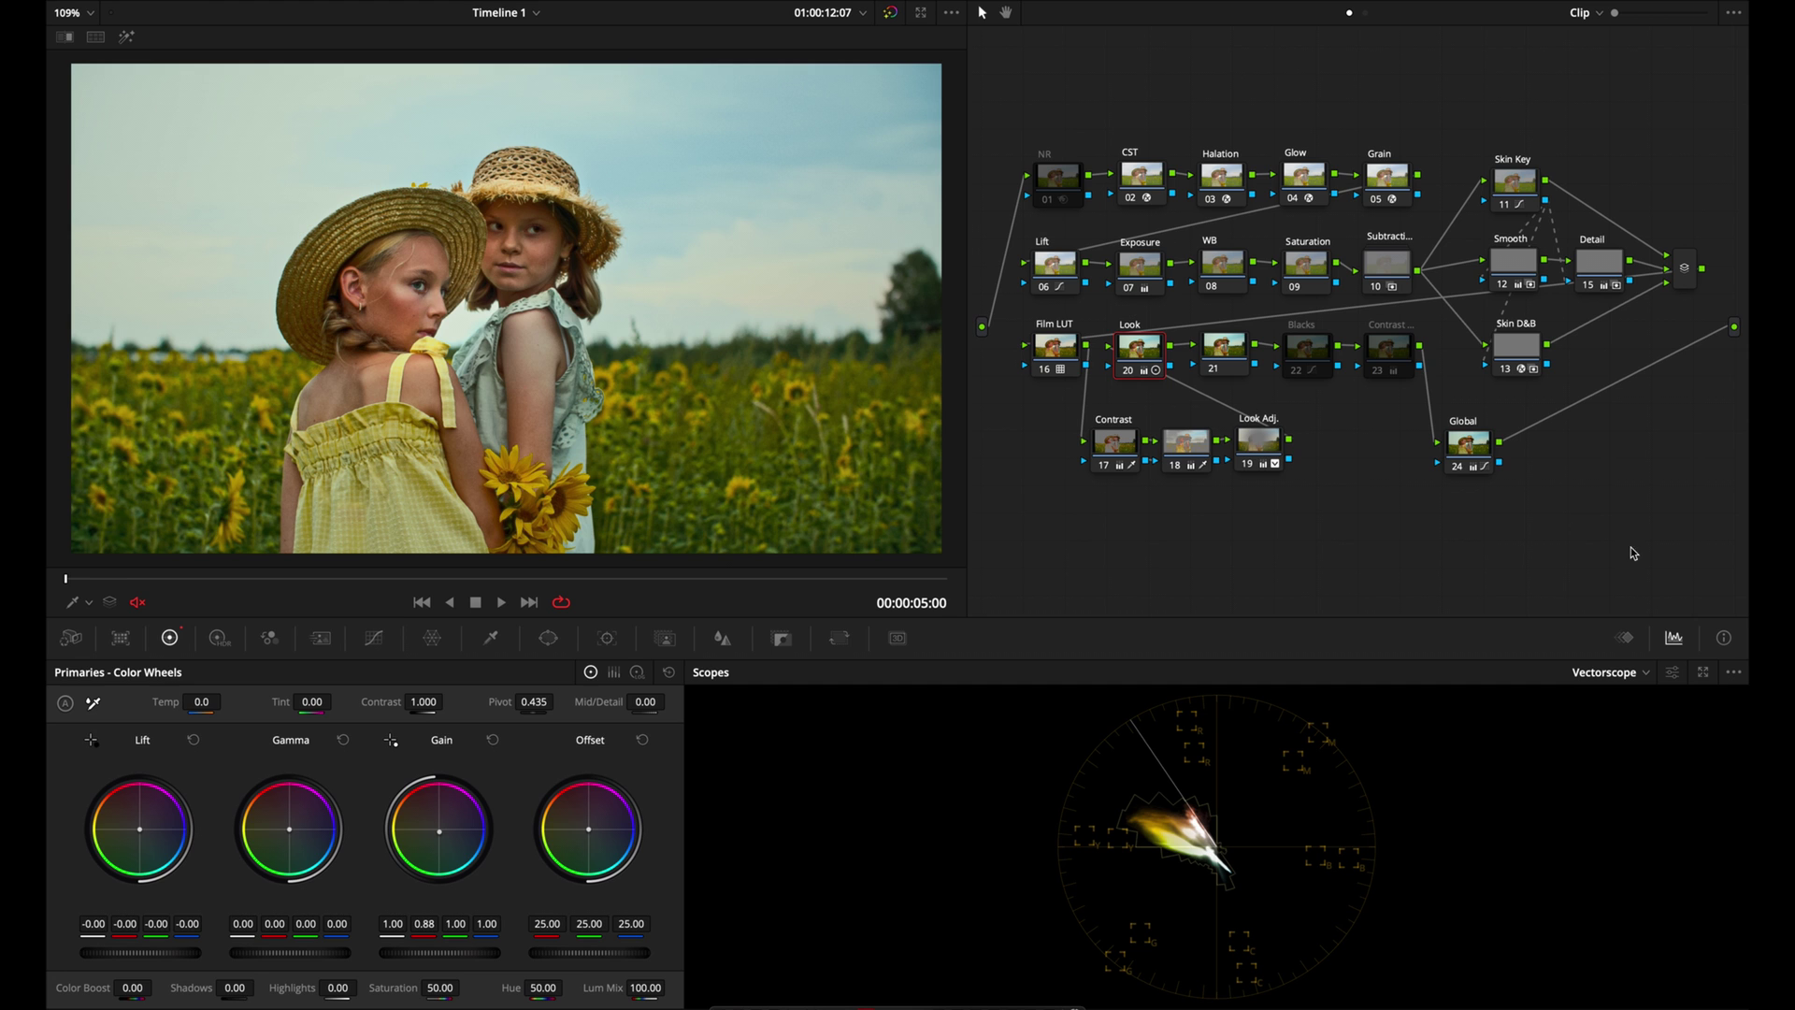
- Delete the Contrast, Look Adj. and Global nodes and add a 'Shadows' node after Film LUT
left_click_drag(1542, 513, 1014, 450)
key("Delete")
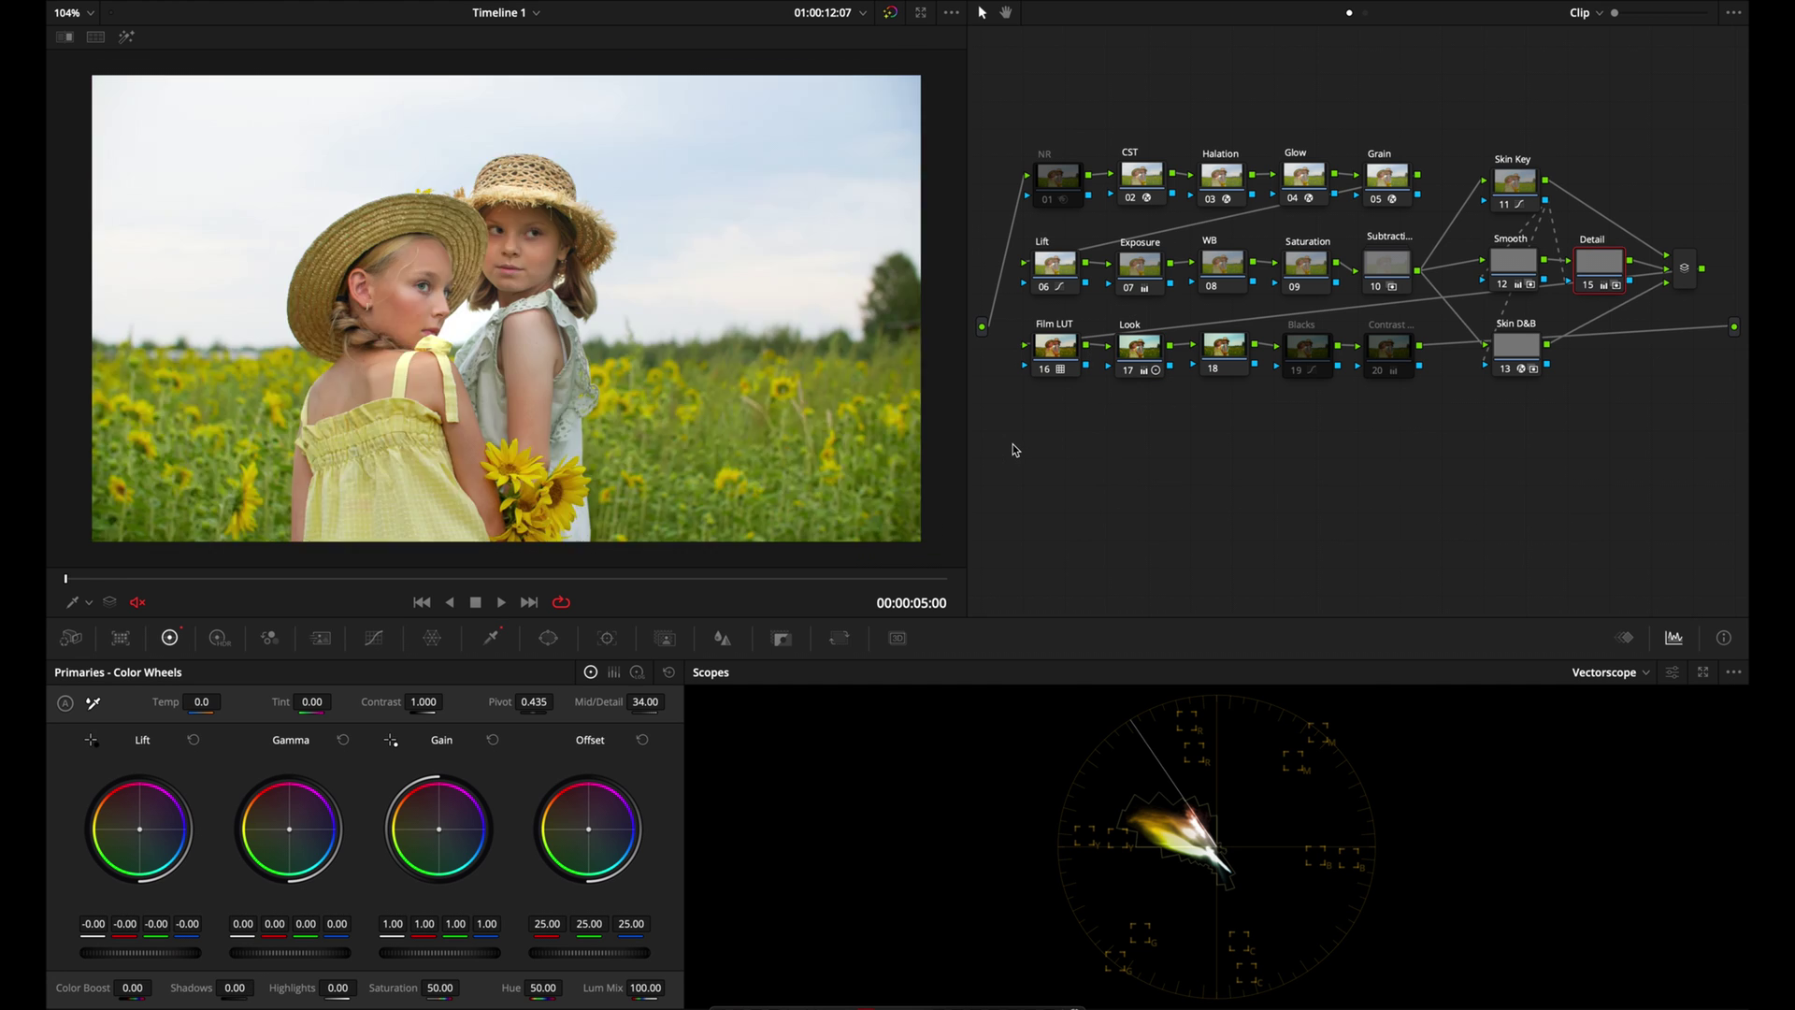
left_click(1060, 356)
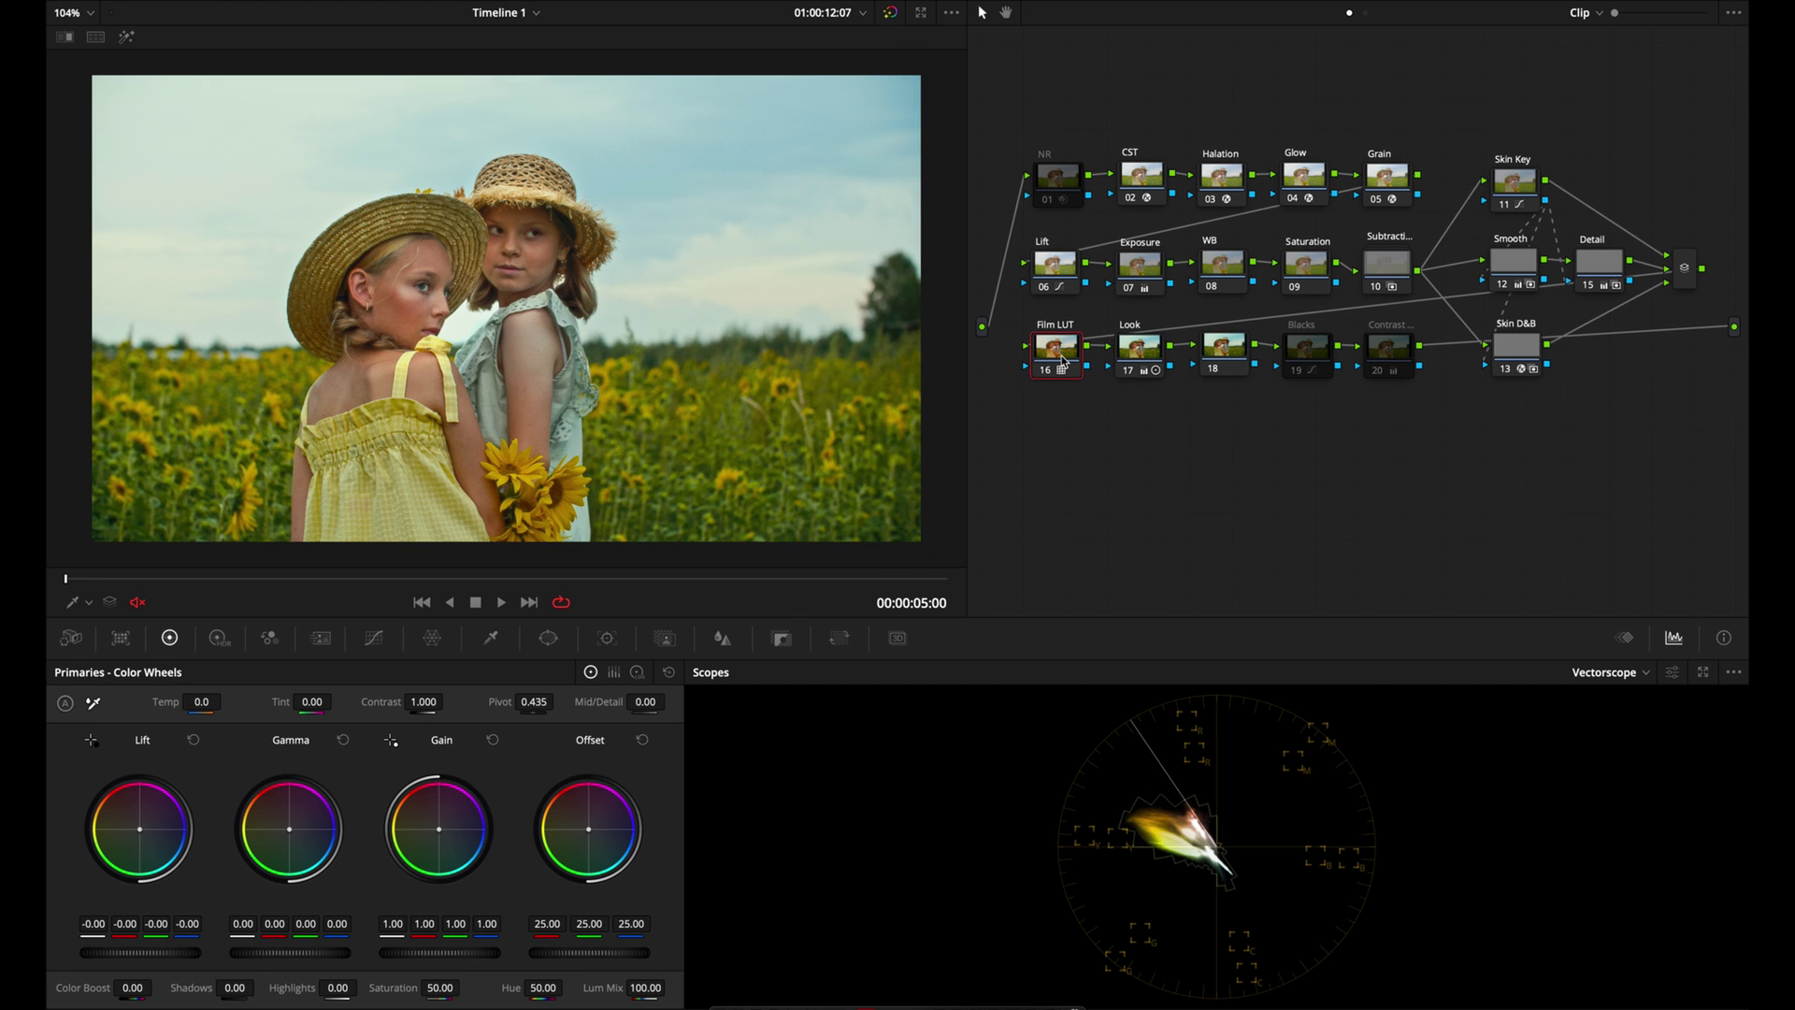
key("alt+s")
left_click_drag(1122, 435, 1106, 469)
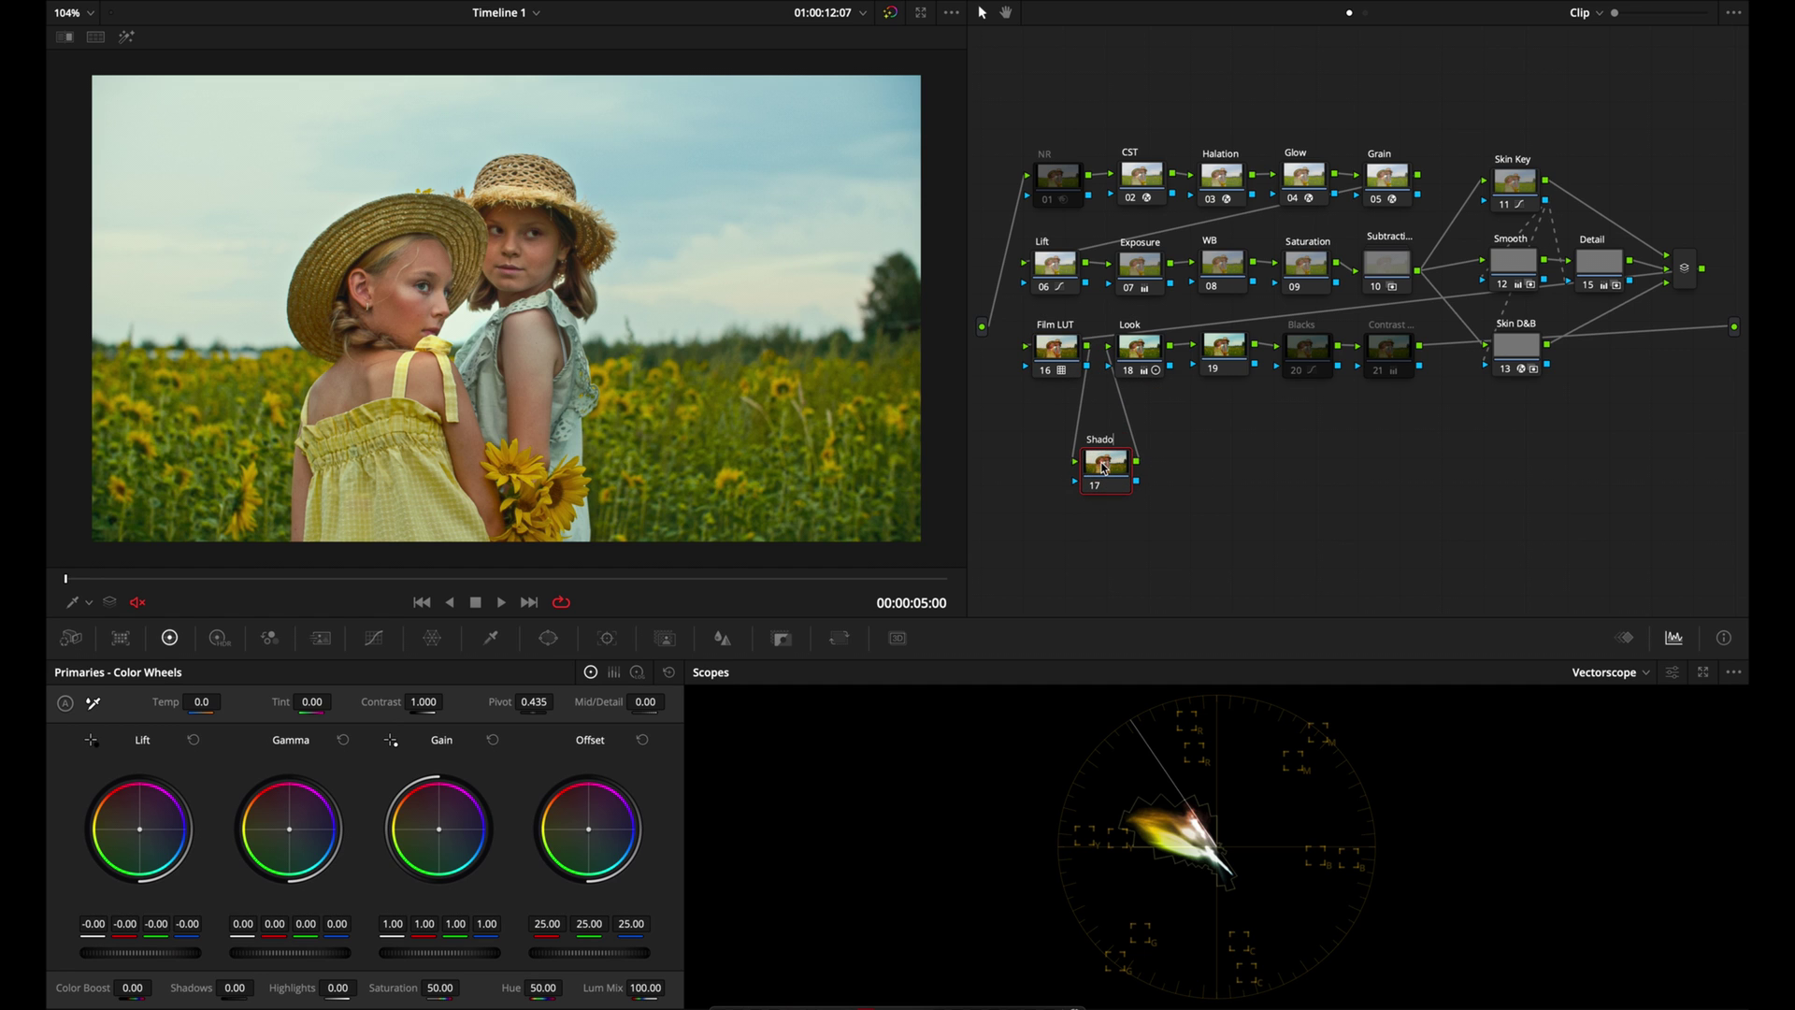
type("s")
key("Return")
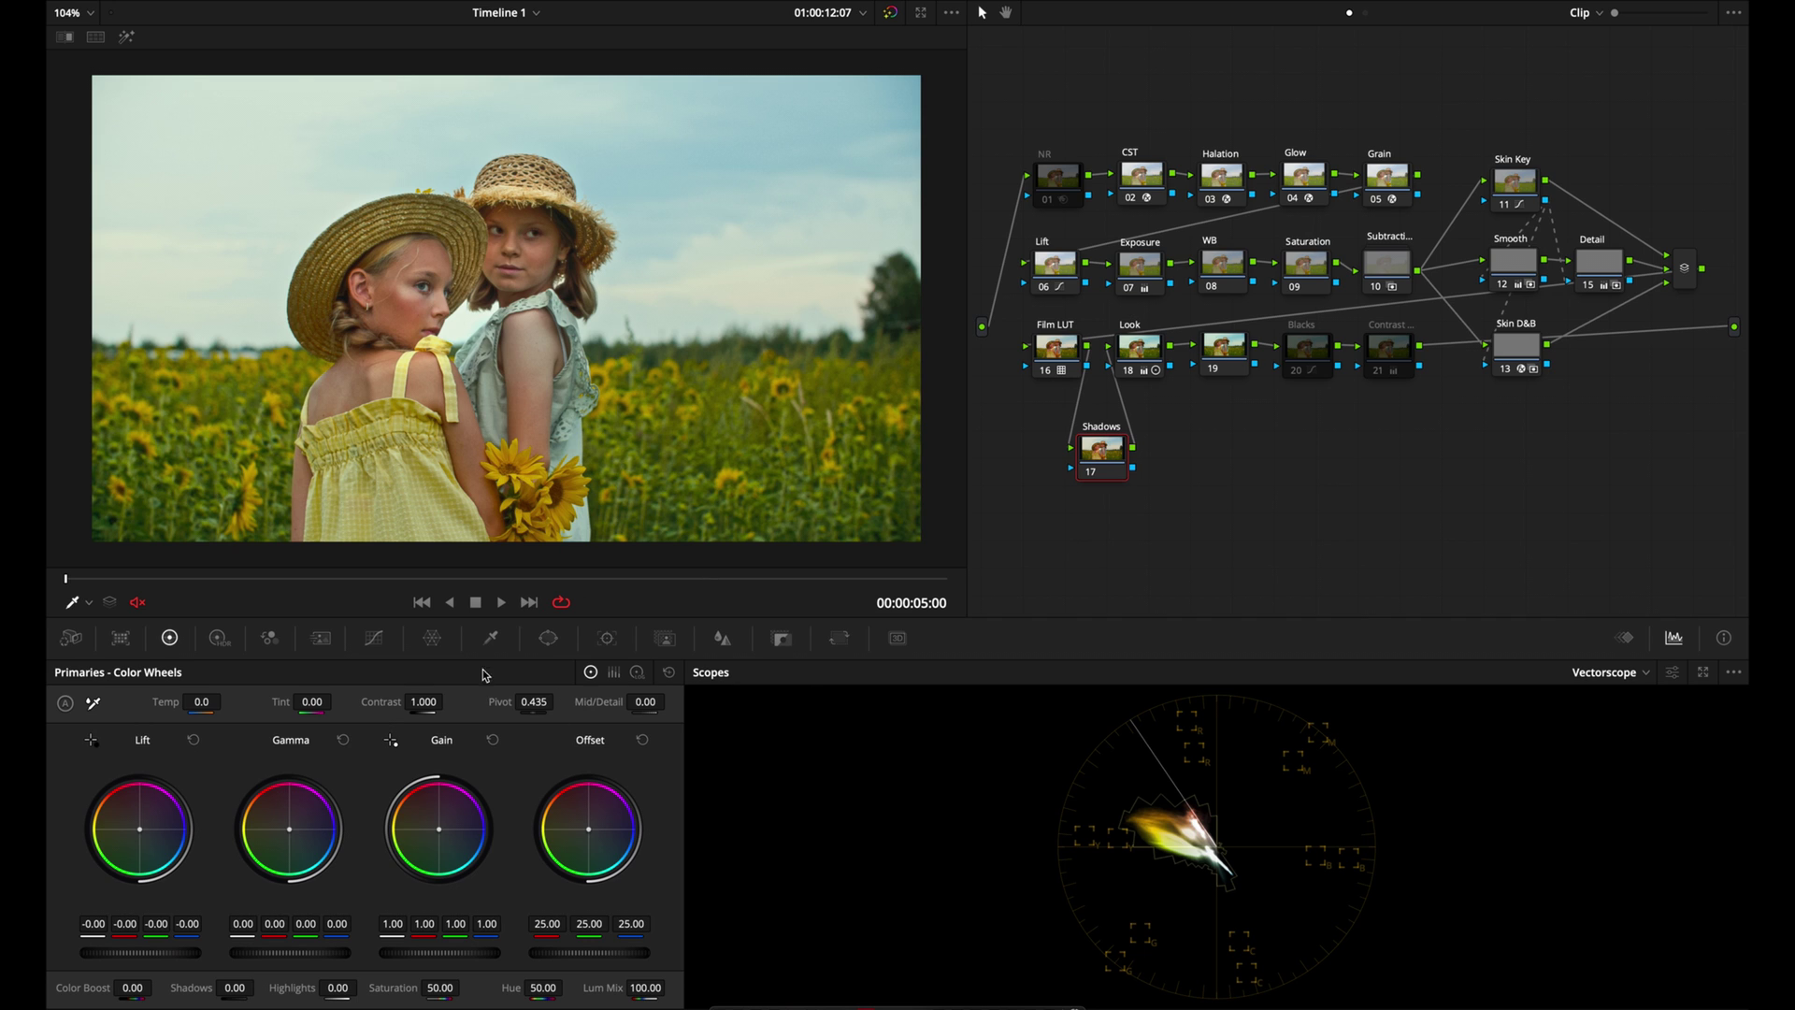
- Key the Shadows node on luminance only, from 0 to 60.7 with 5.0 high softness
left_click(491, 638)
left_click(73, 753)
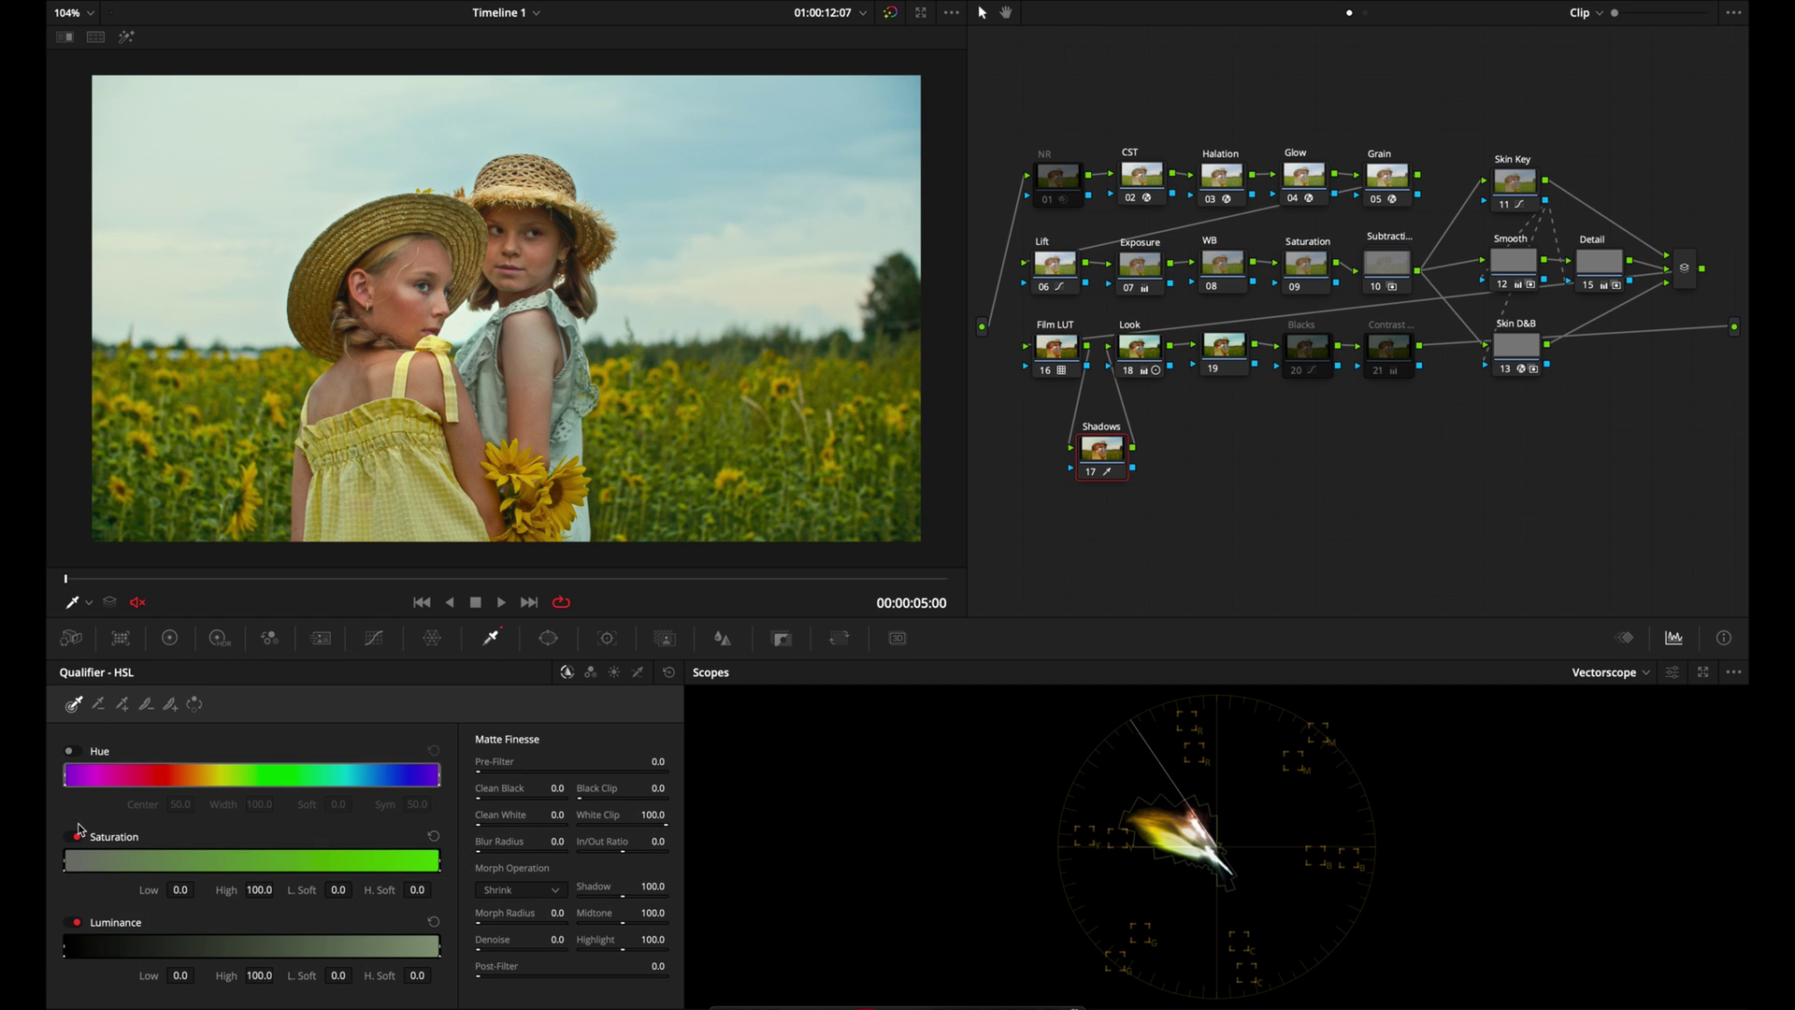
left_click(75, 835)
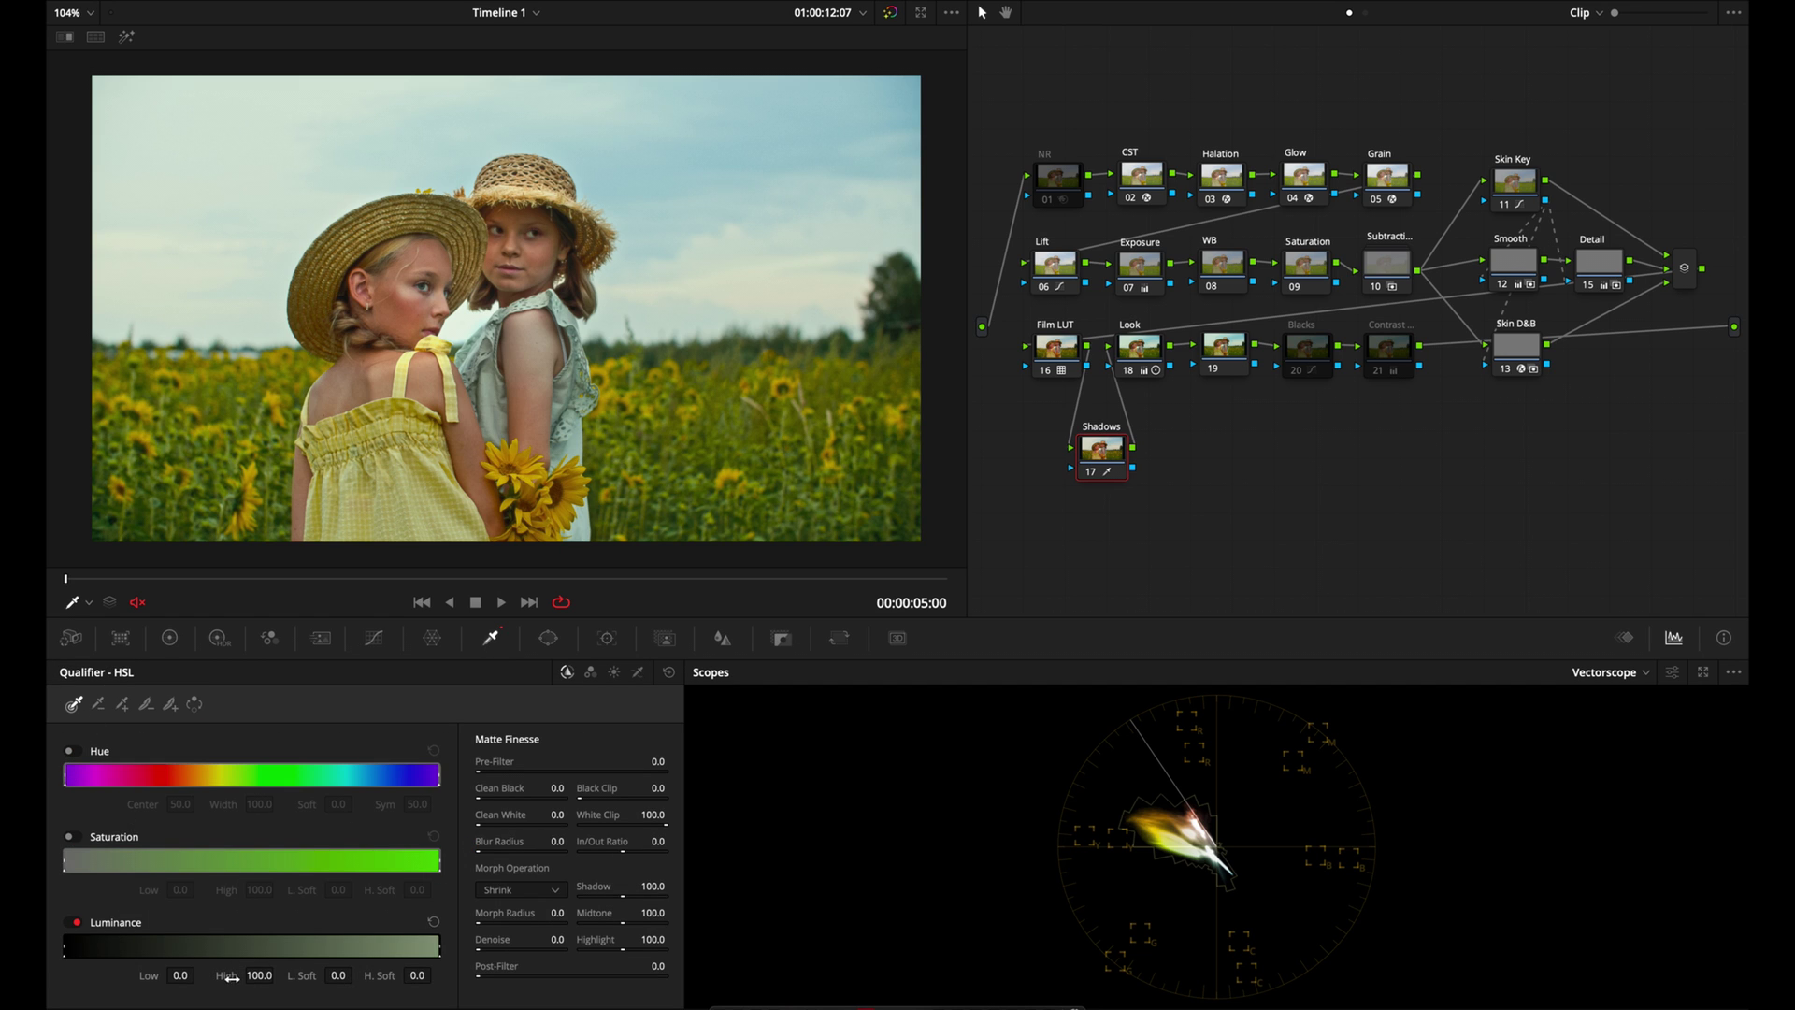
left_click_drag(255, 975, 738, 505)
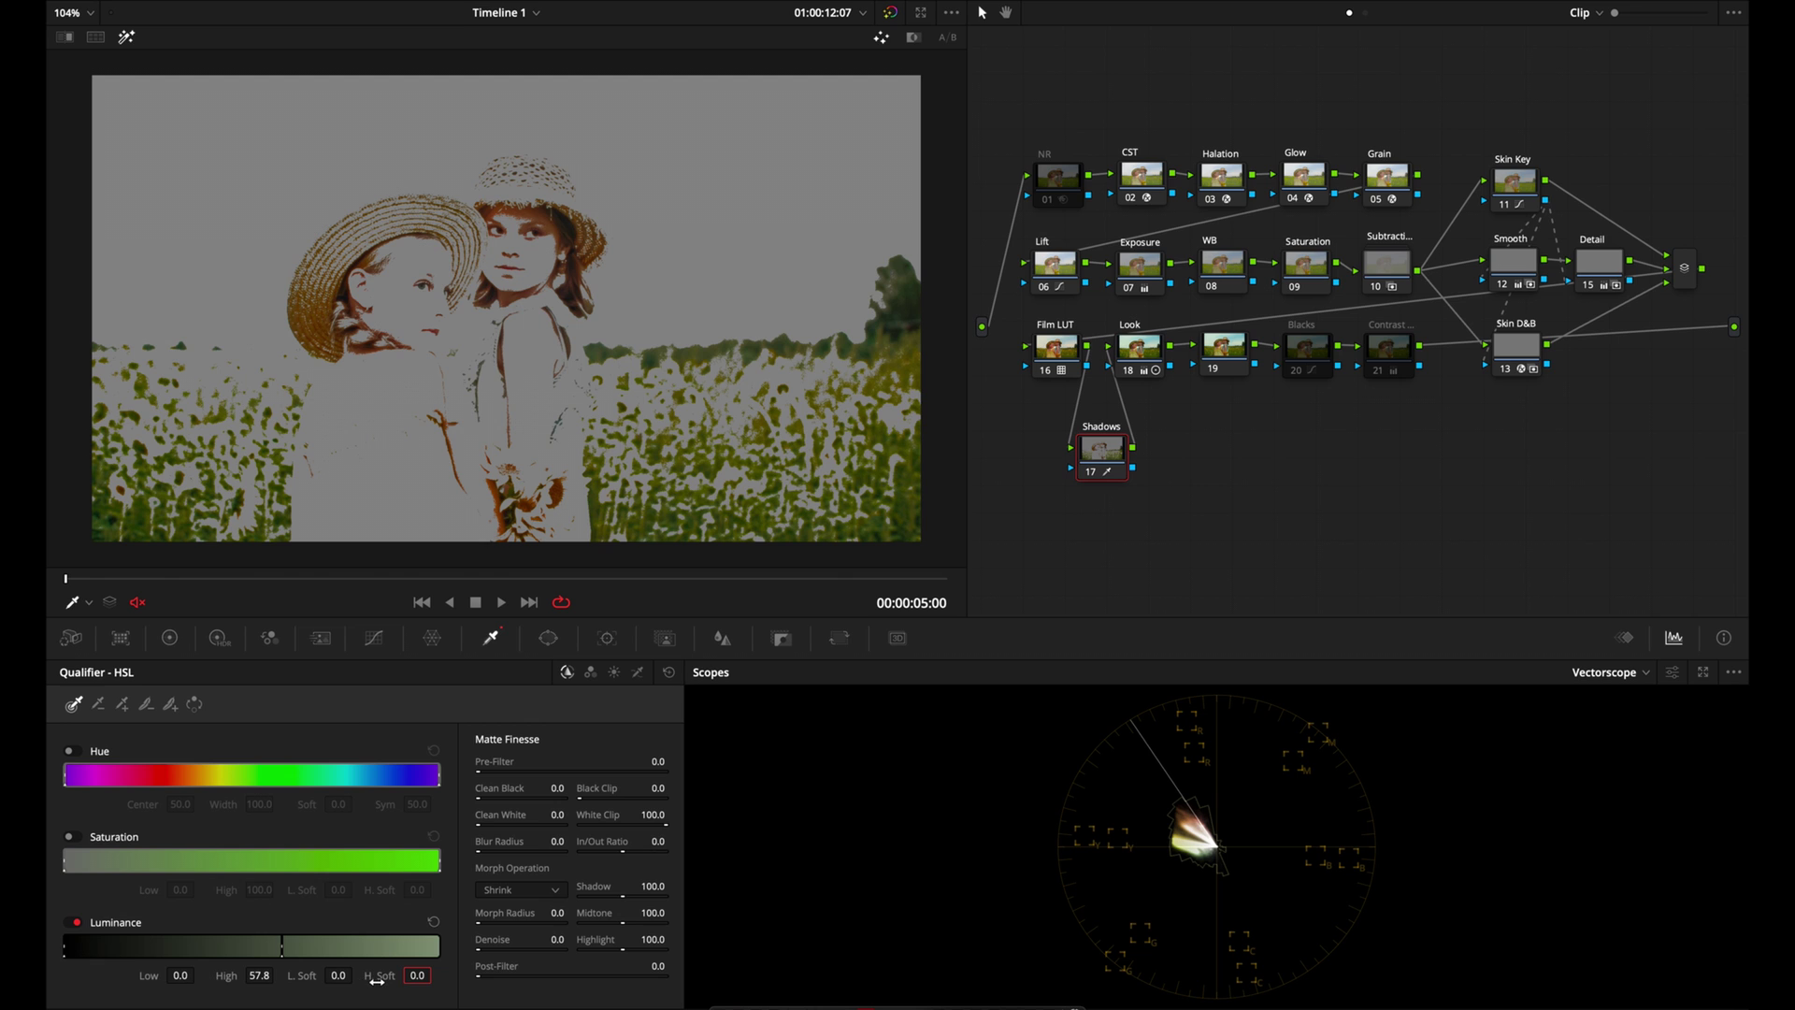
left_click_drag(376, 980, 411, 1000)
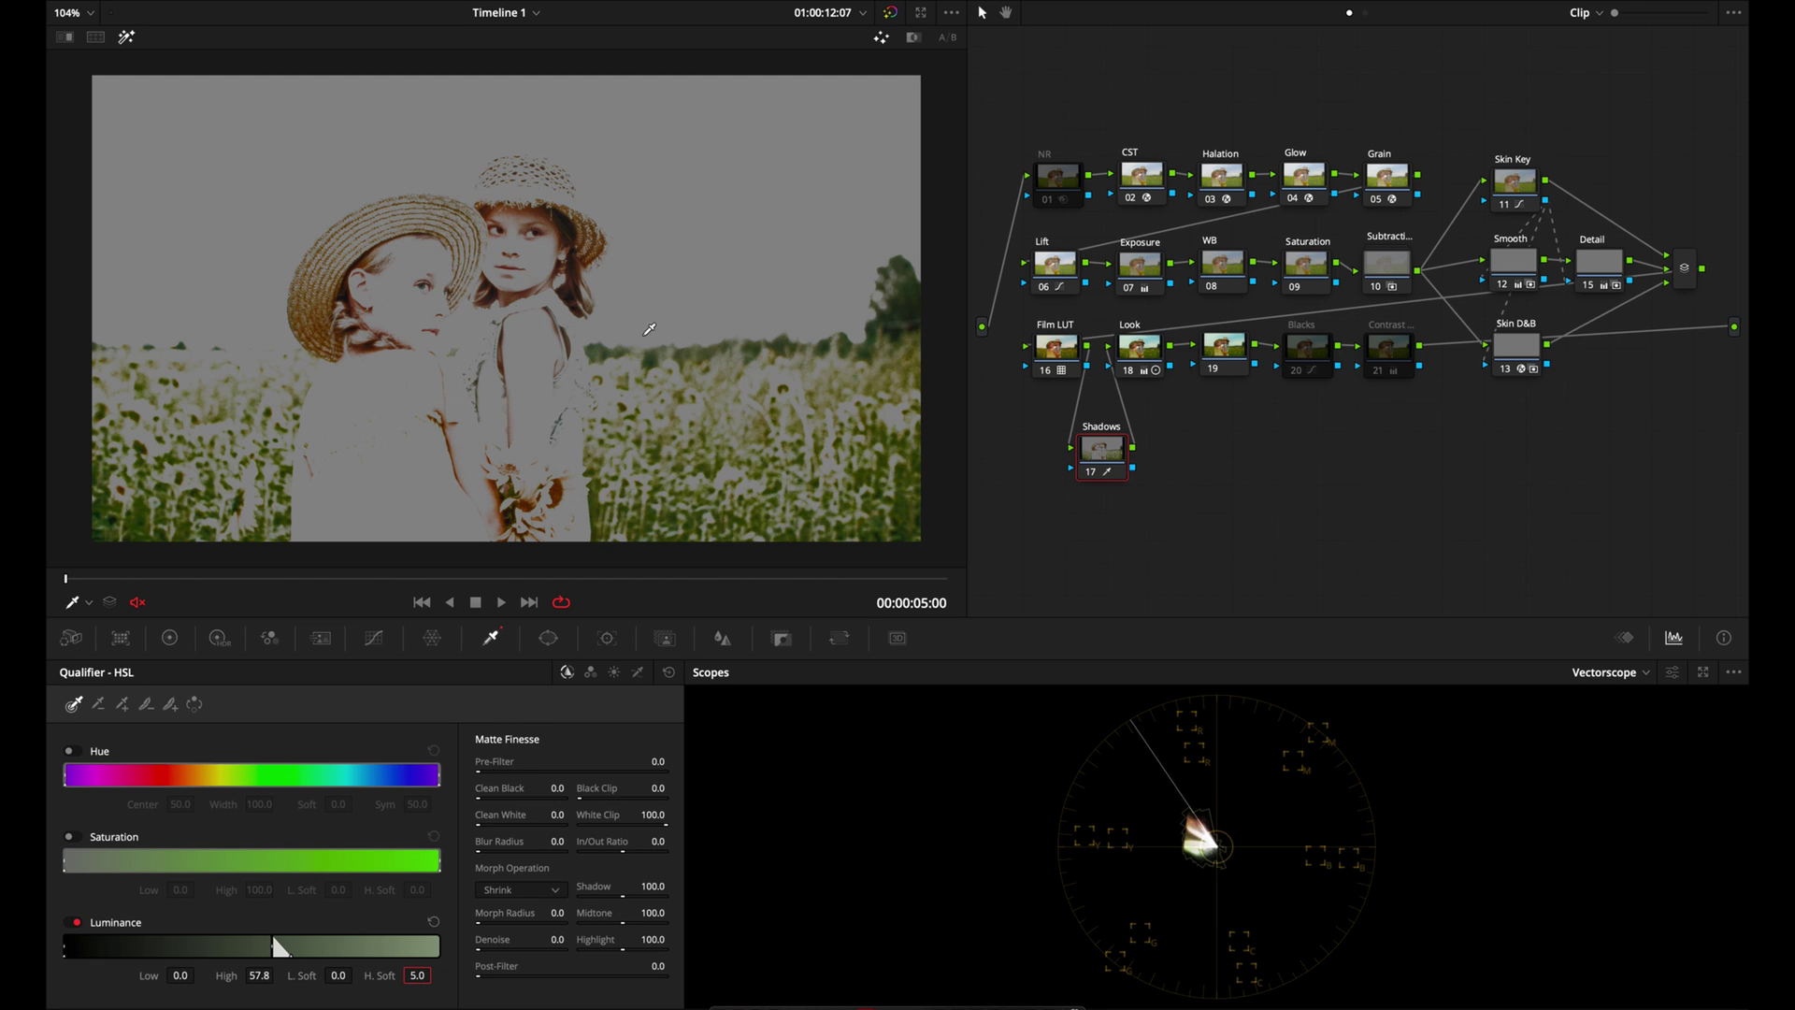
mouse_move(261, 973)
left_mouse_down()
mouse_move(245, 972)
mouse_move(283, 976)
left_mouse_up()
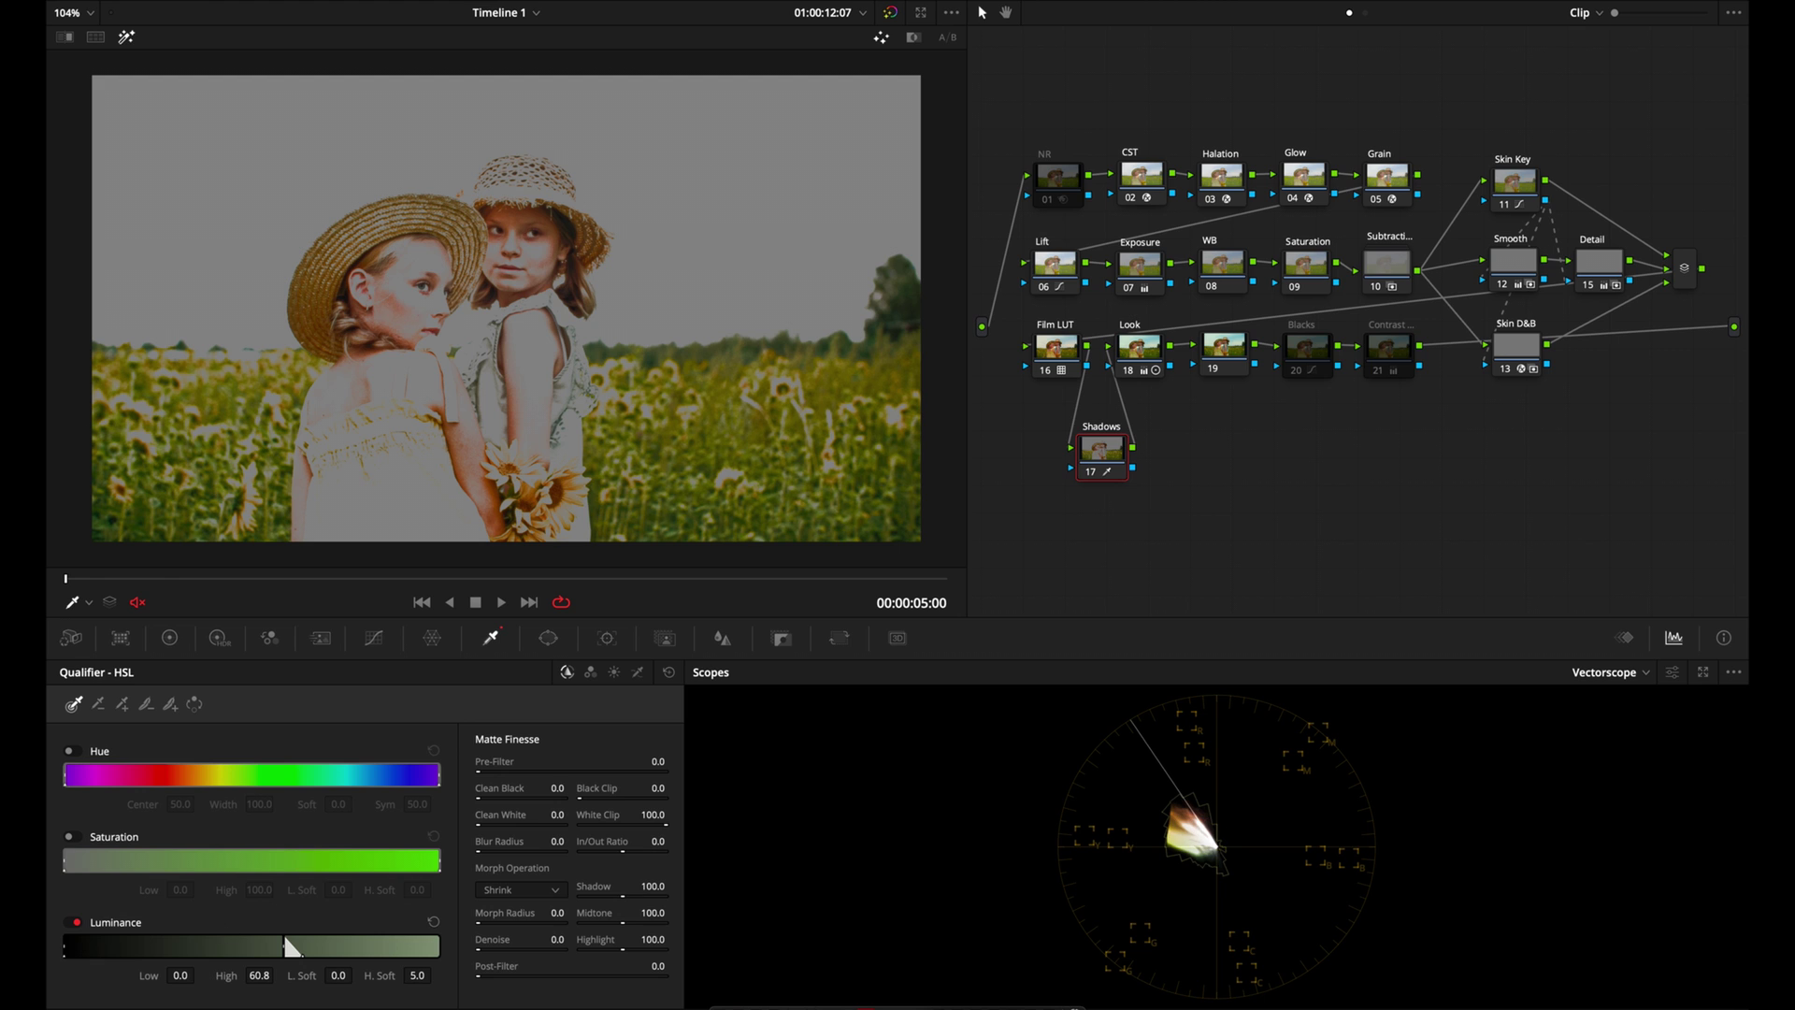
left_click_drag(228, 975, 222, 975)
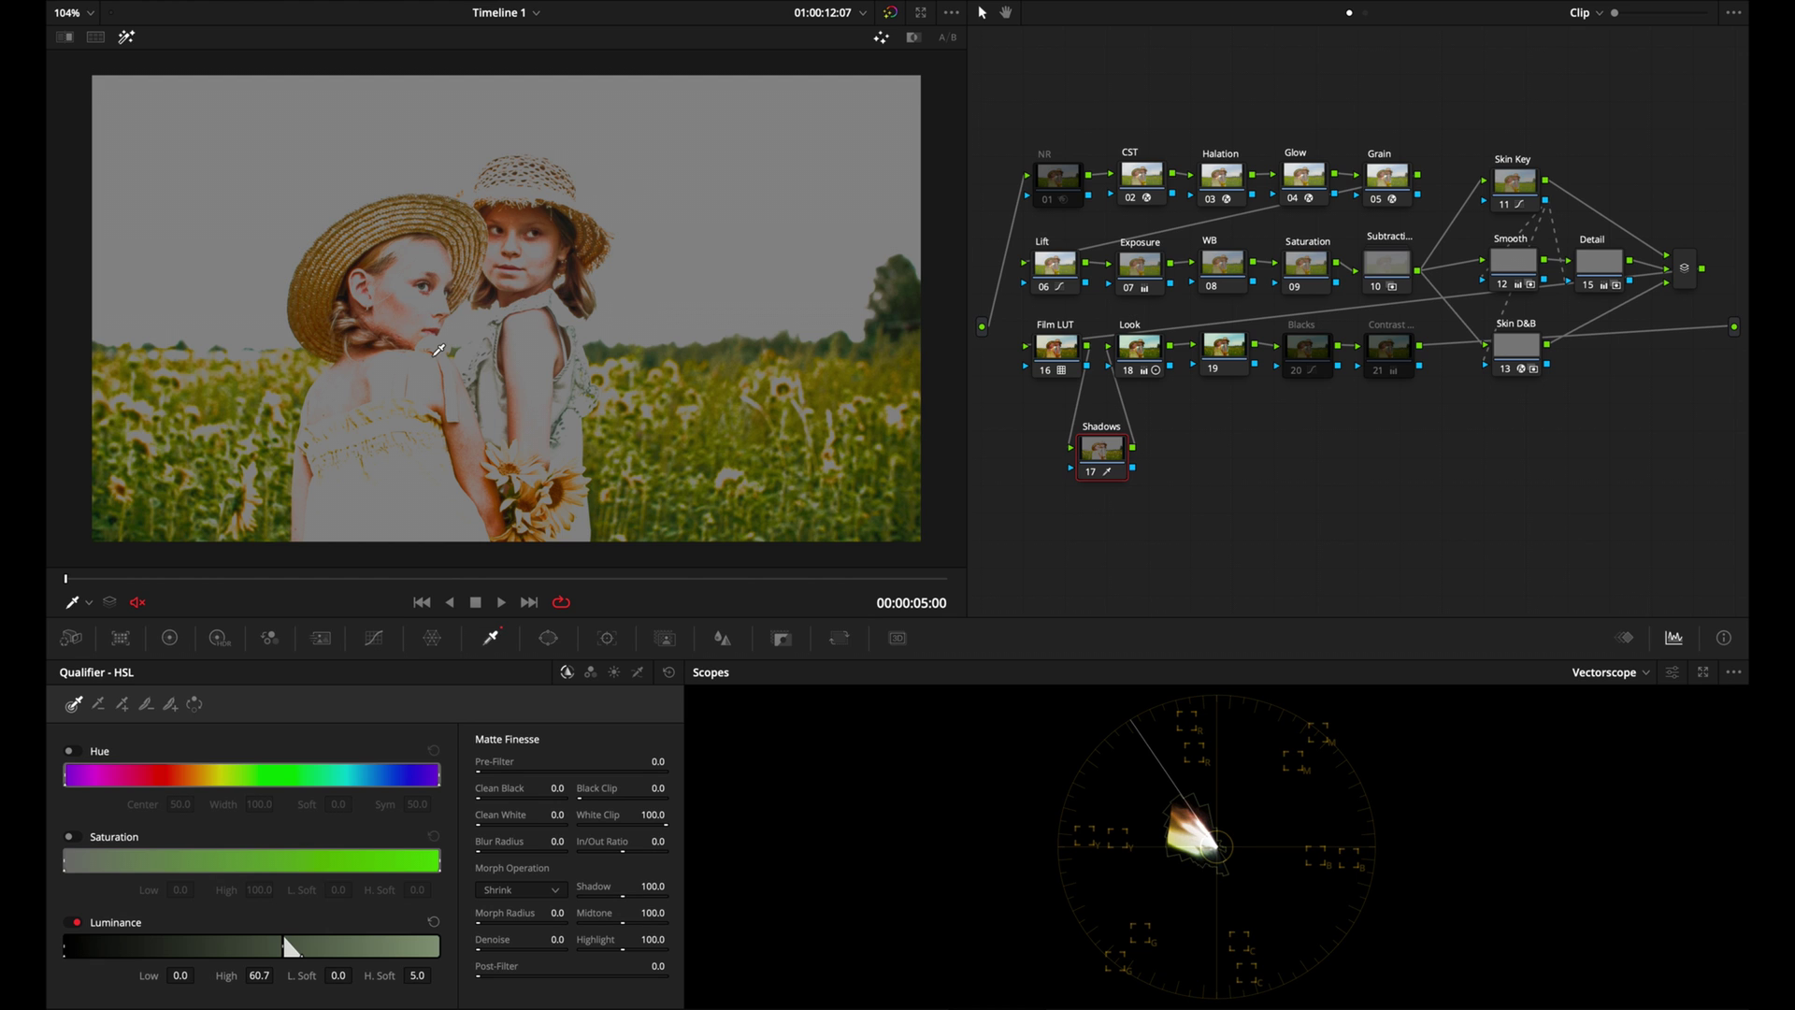
key("shift+h")
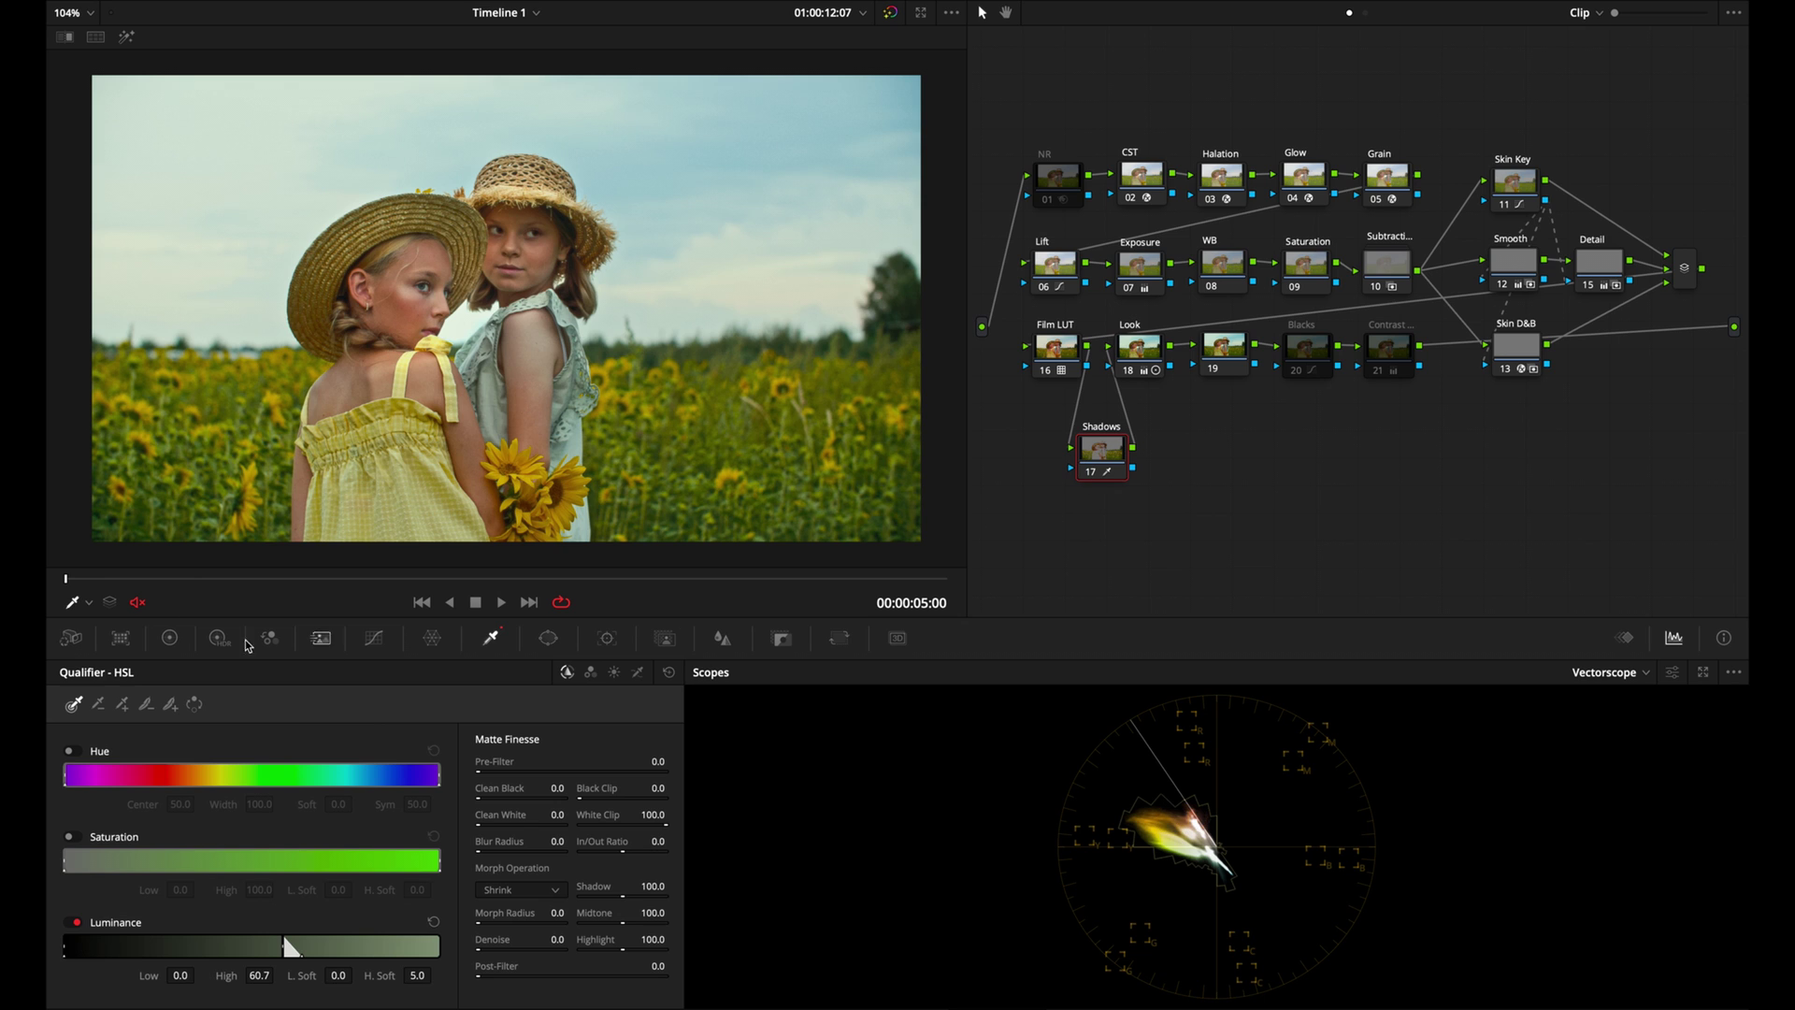
- Pull the Shadows node's Shadows primary down to about -16.5, with the waveform scope shown
left_click(170, 639)
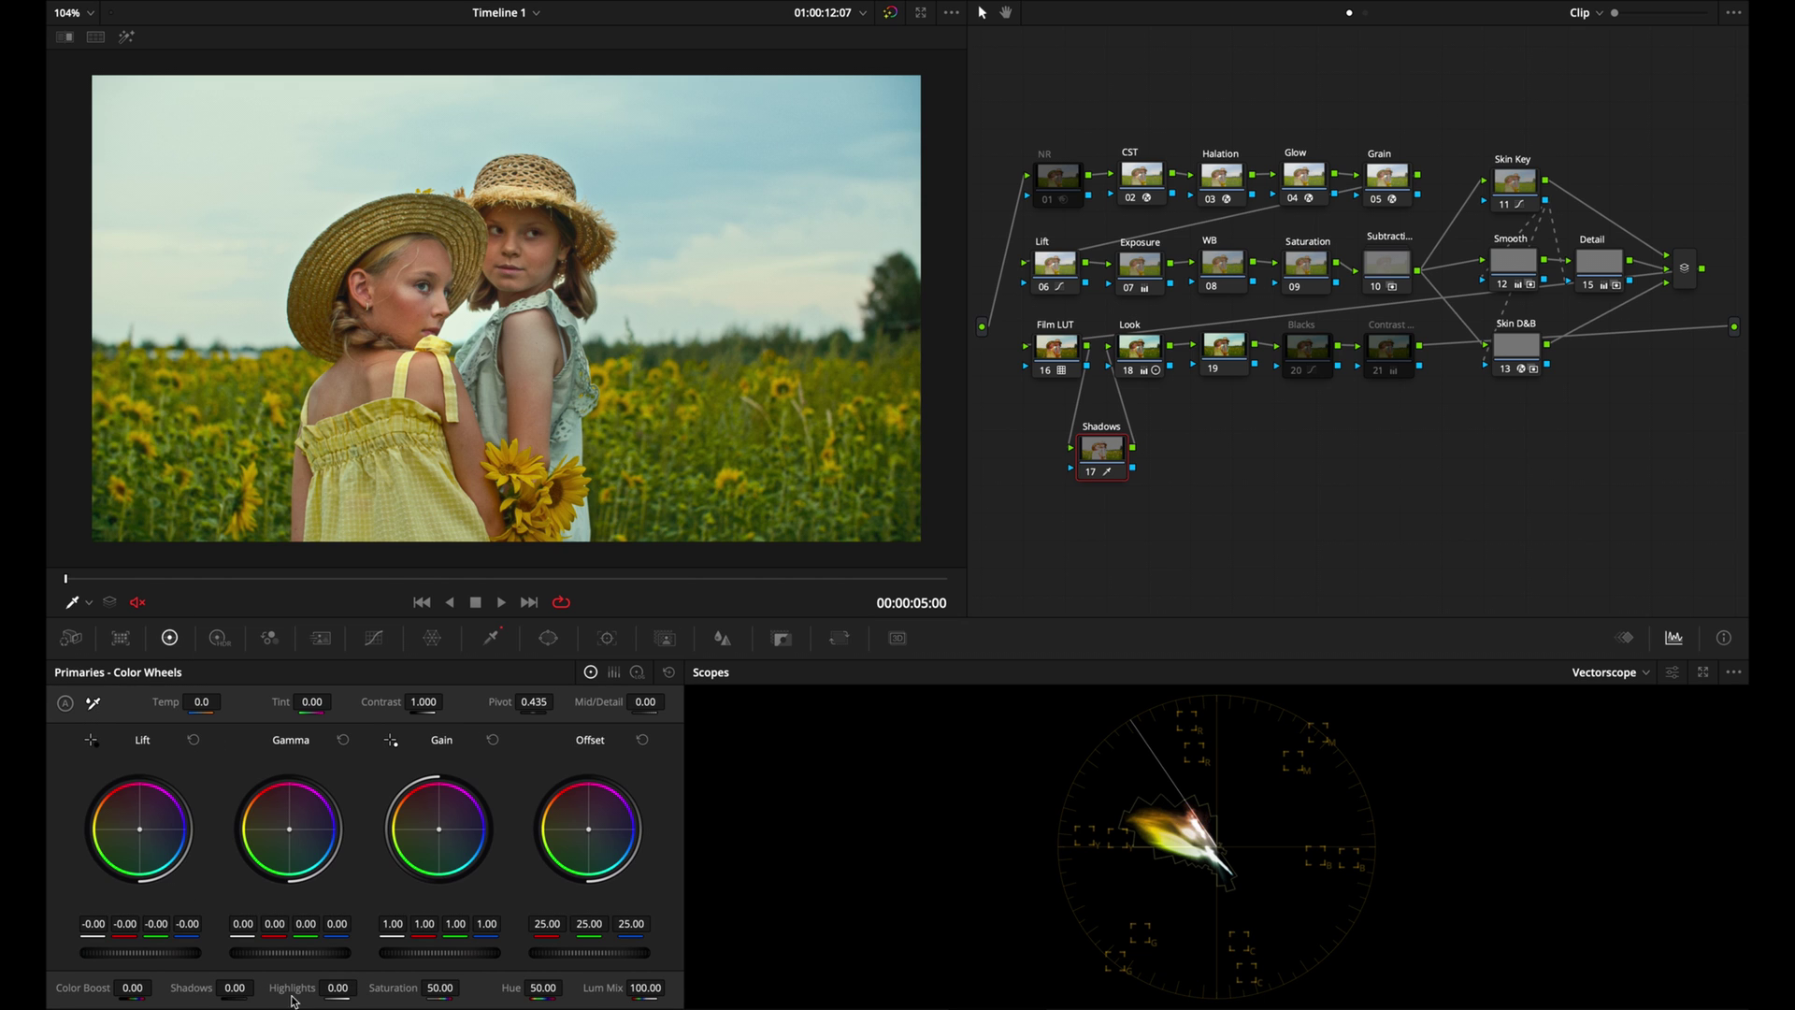
mouse_move(233, 987)
left_mouse_down()
mouse_move(192, 988)
mouse_move(213, 987)
left_mouse_up()
left_click(1605, 674)
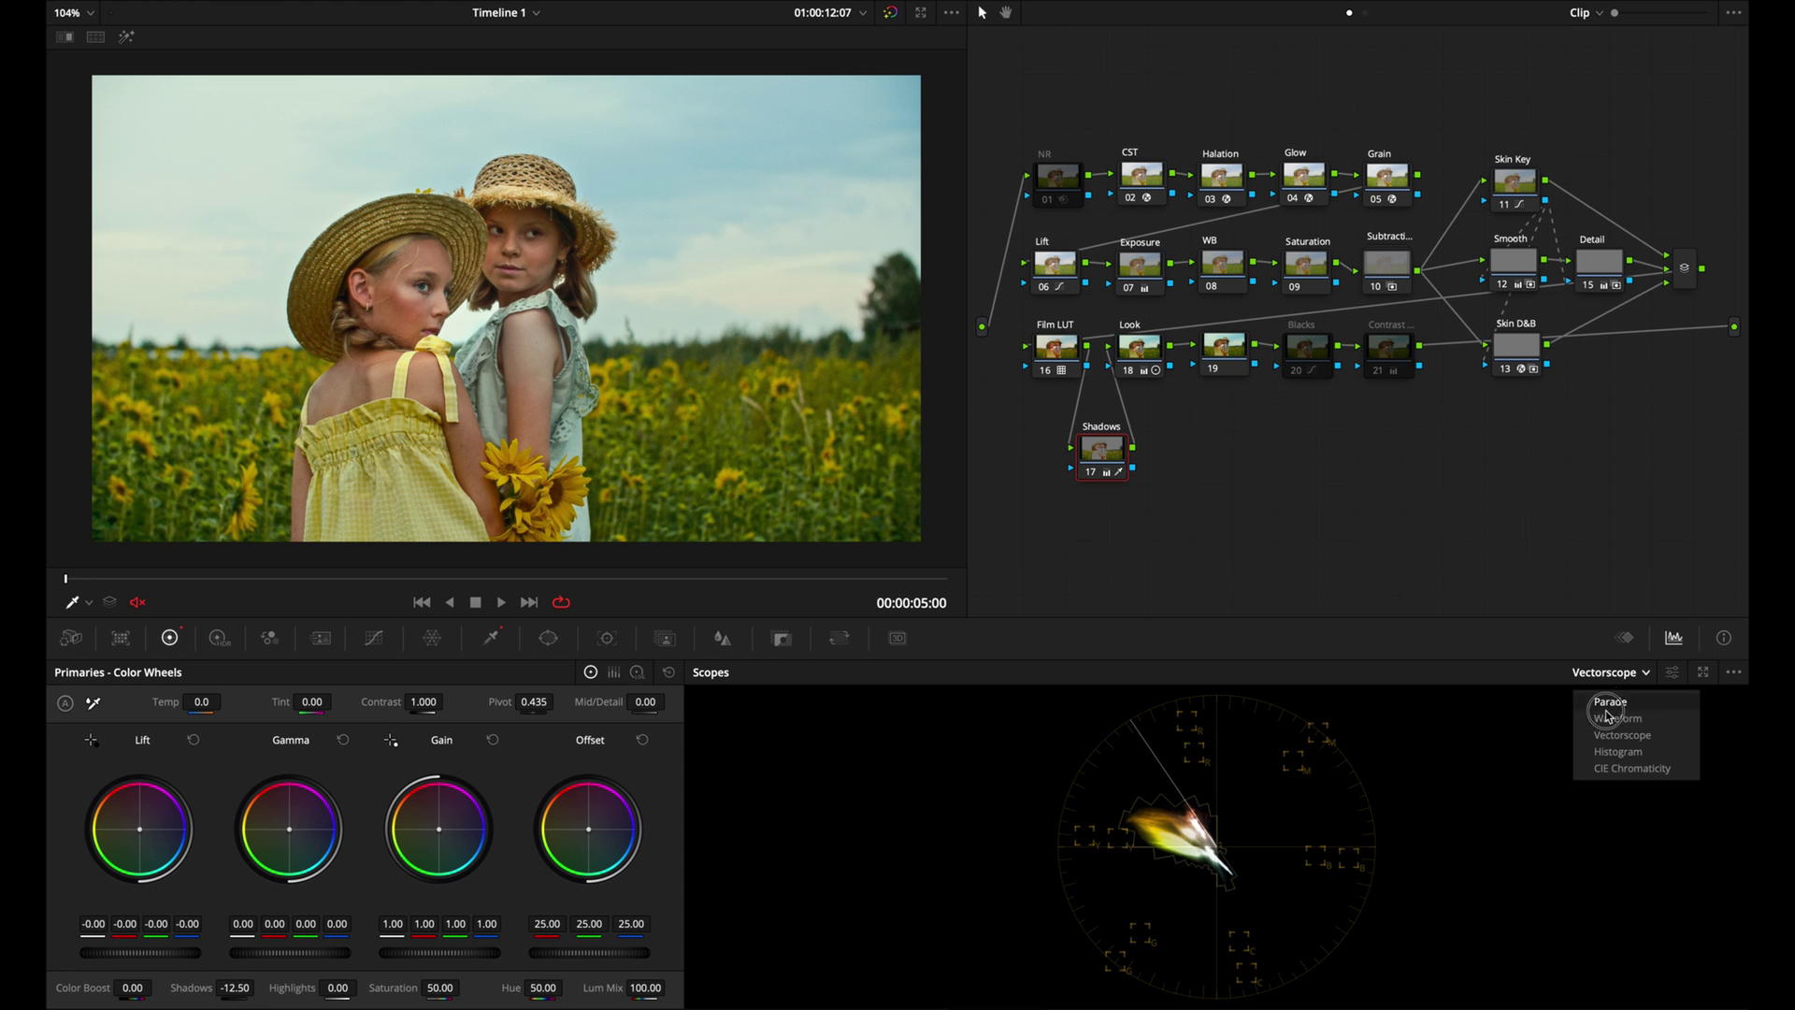
left_click(1608, 718)
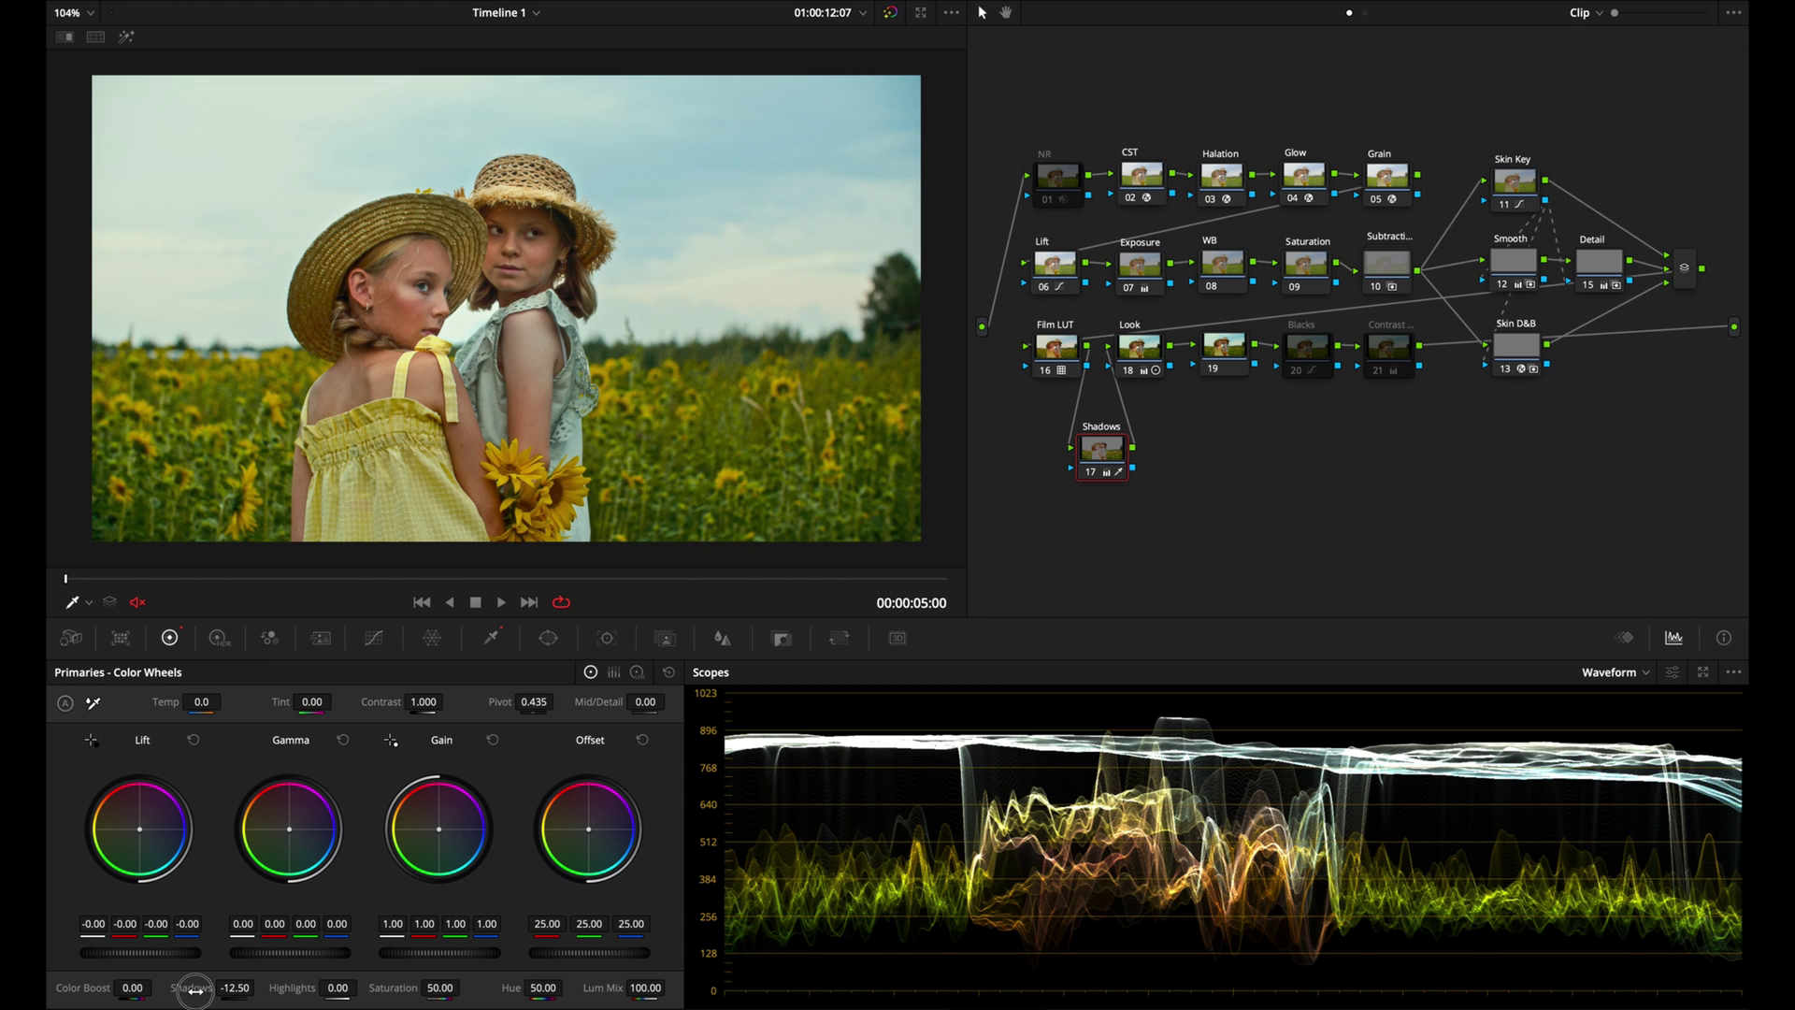
mouse_move(188, 989)
left_mouse_down()
mouse_move(140, 988)
mouse_move(177, 986)
left_mouse_up()
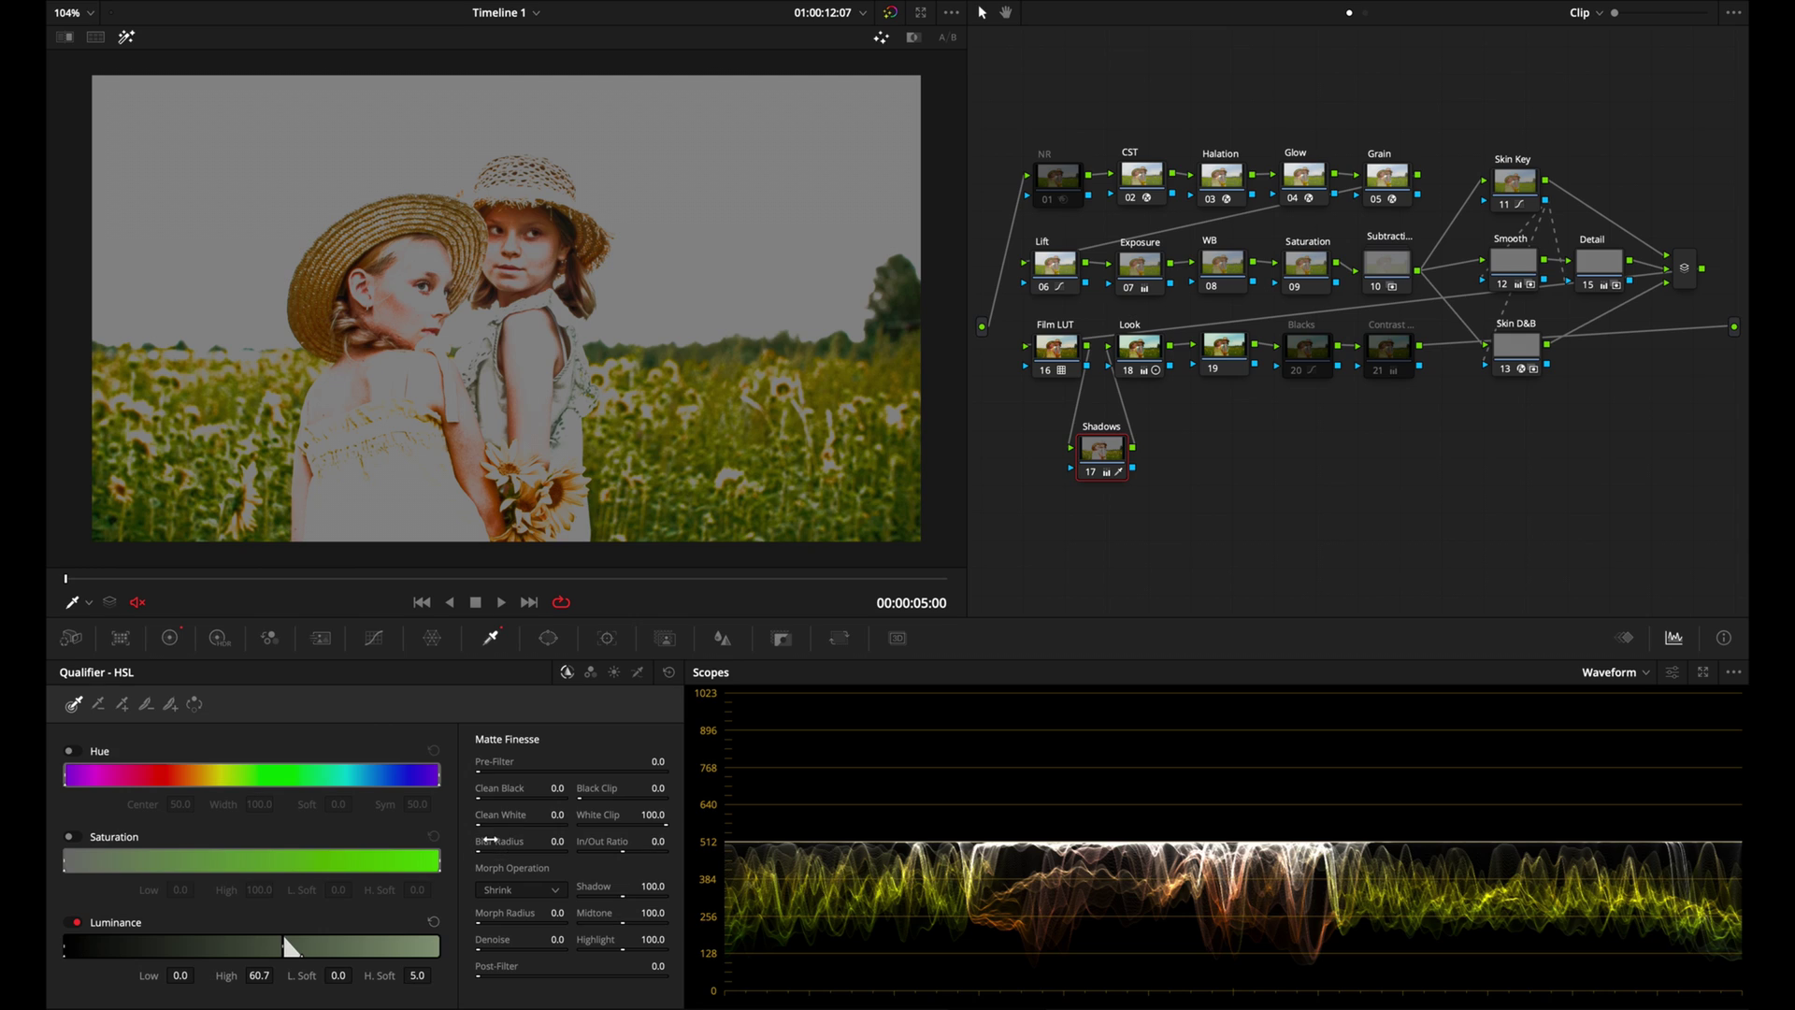
- Set the Shadows key's matte blur radius and denoise both to 8.0
left_click_drag(487, 841, 488, 841)
left_click_drag(500, 940, 500, 939)
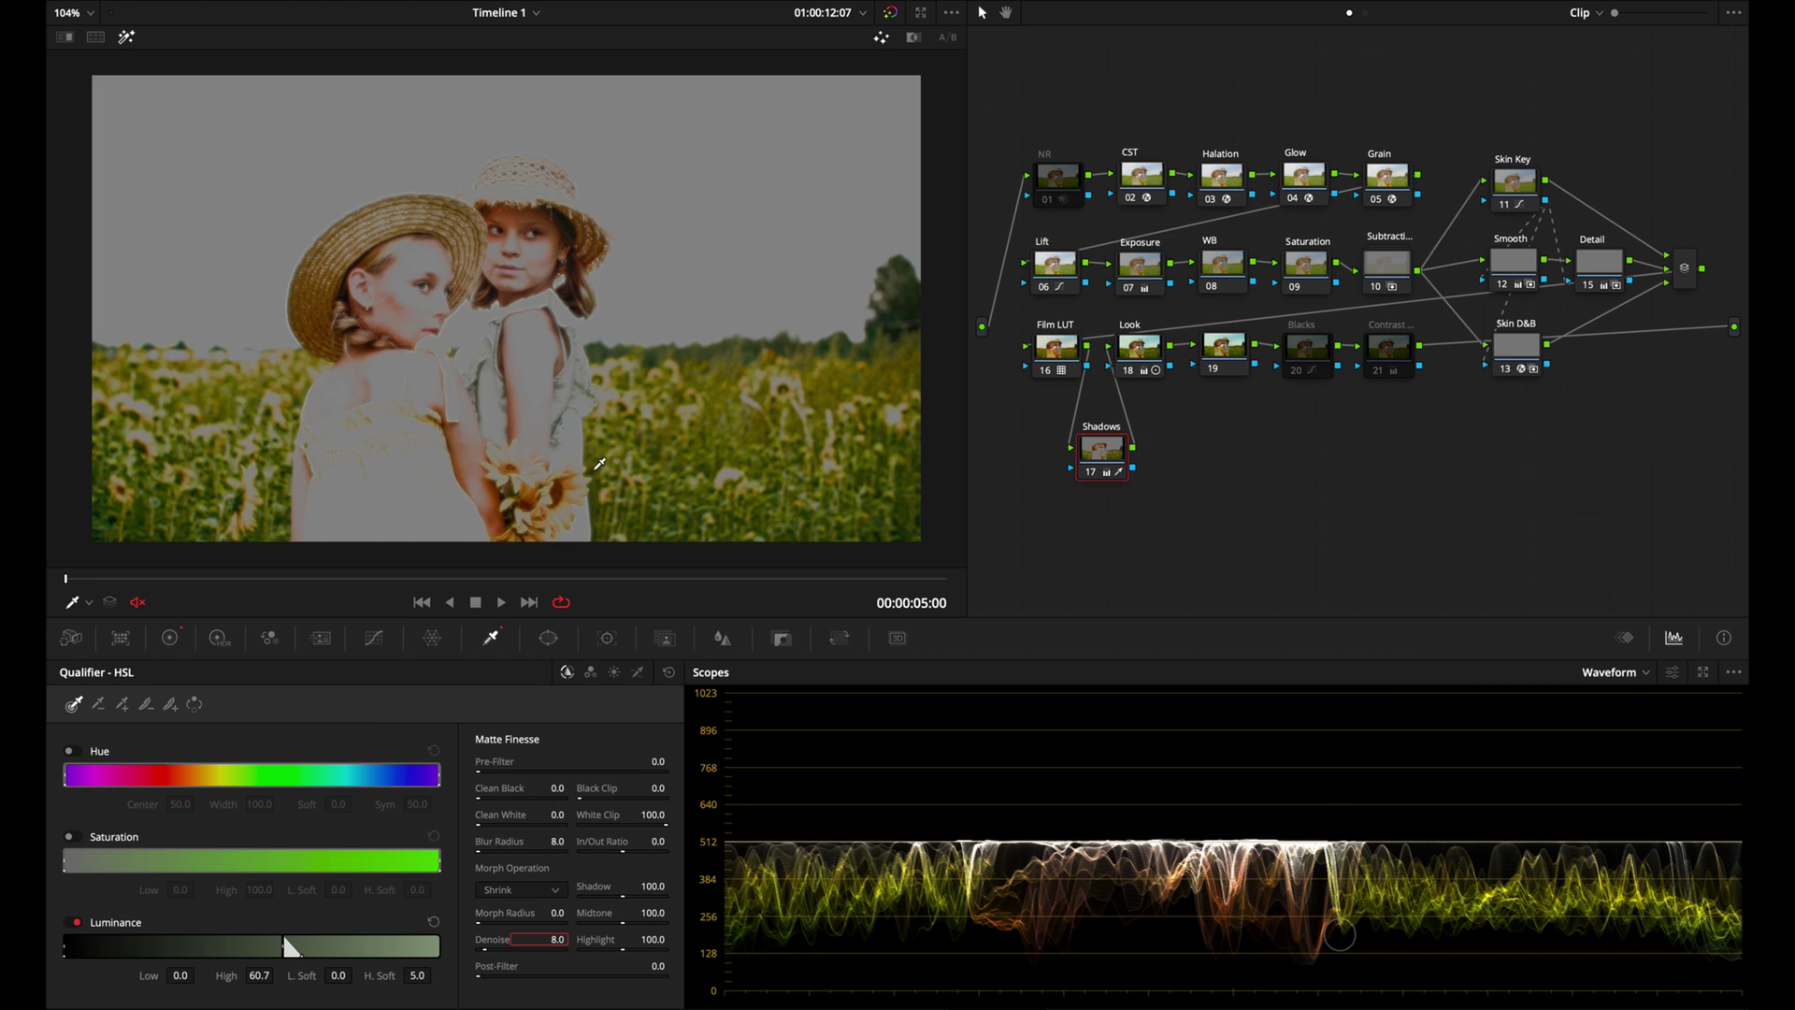
key("shift+h")
left_click(266, 42)
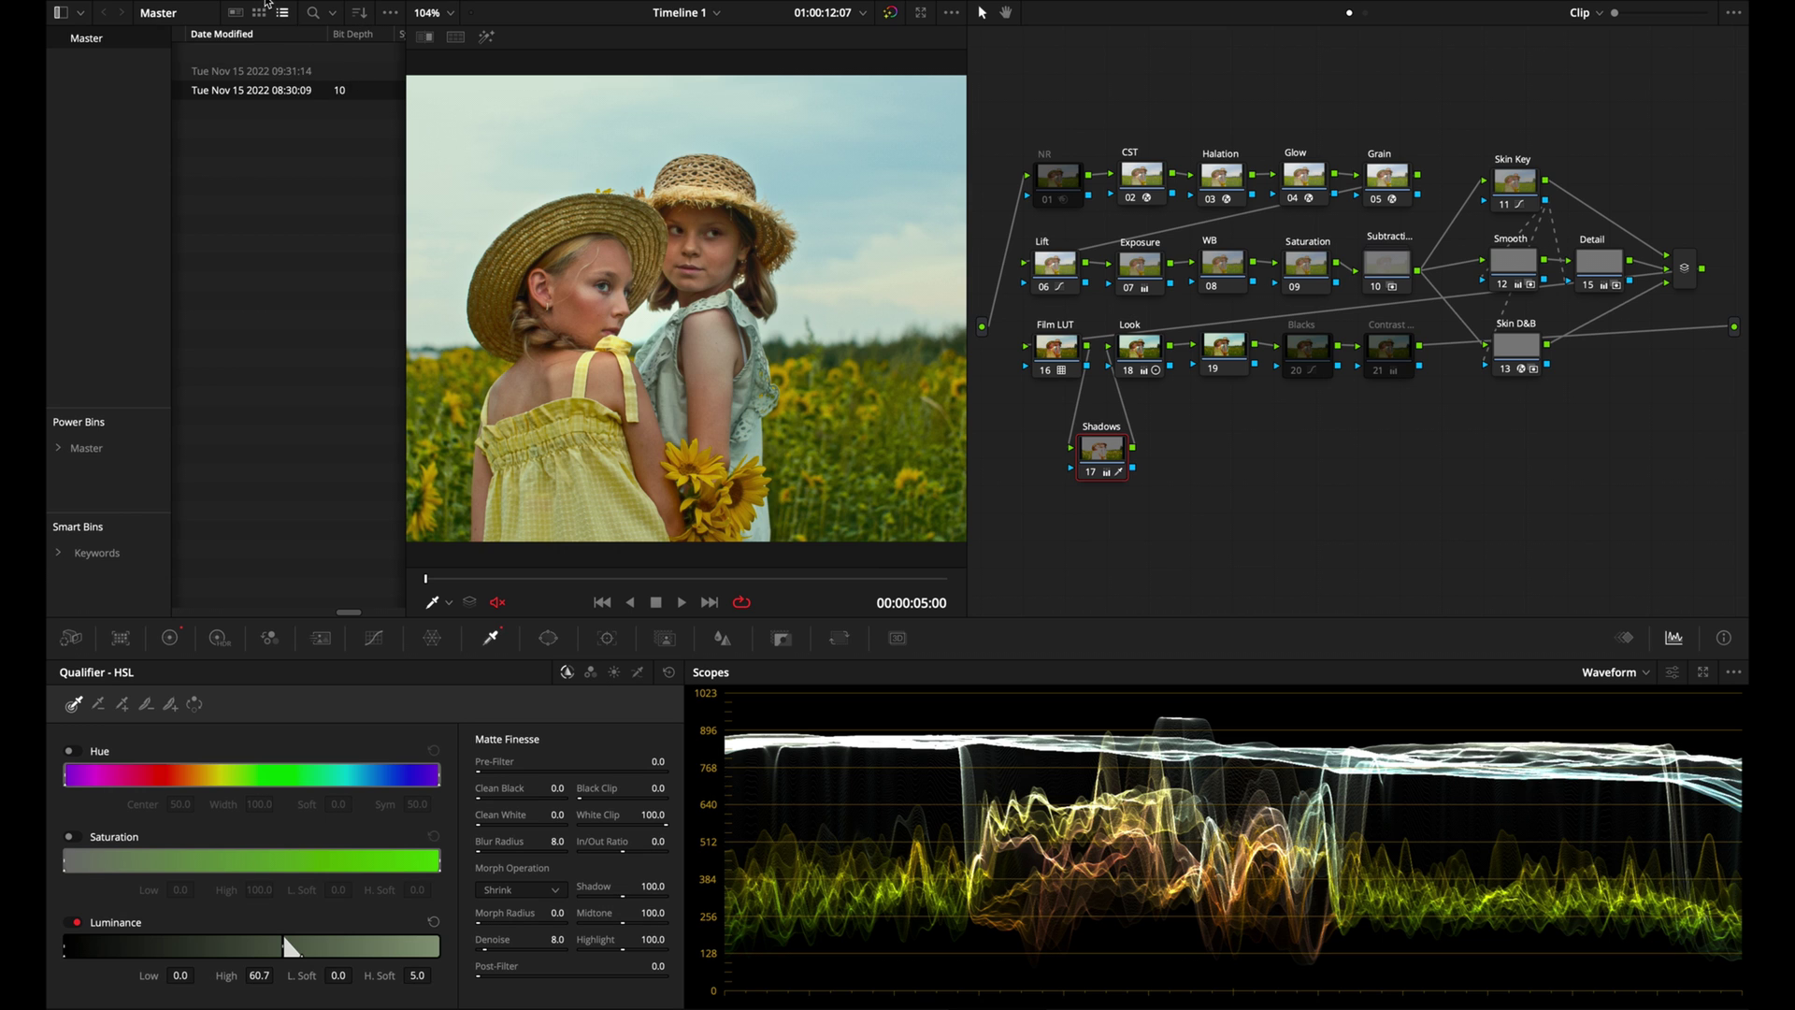
left_click(271, 7)
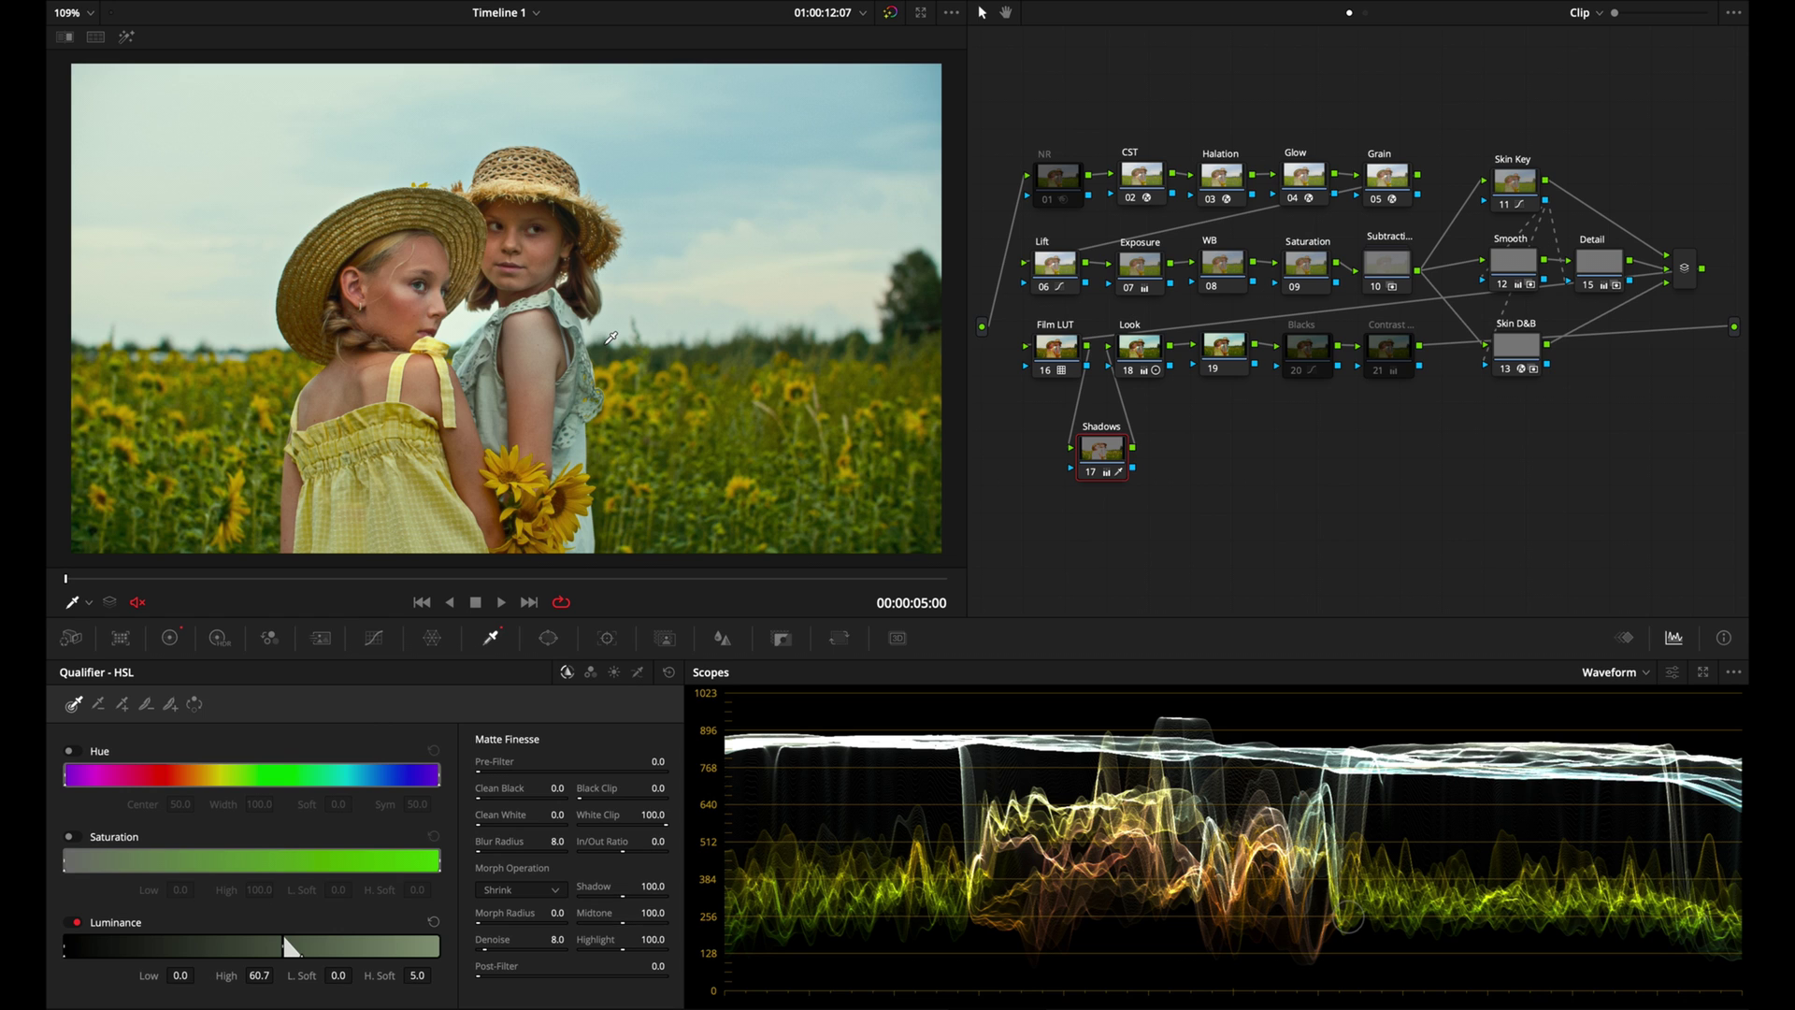
key("alt+w")
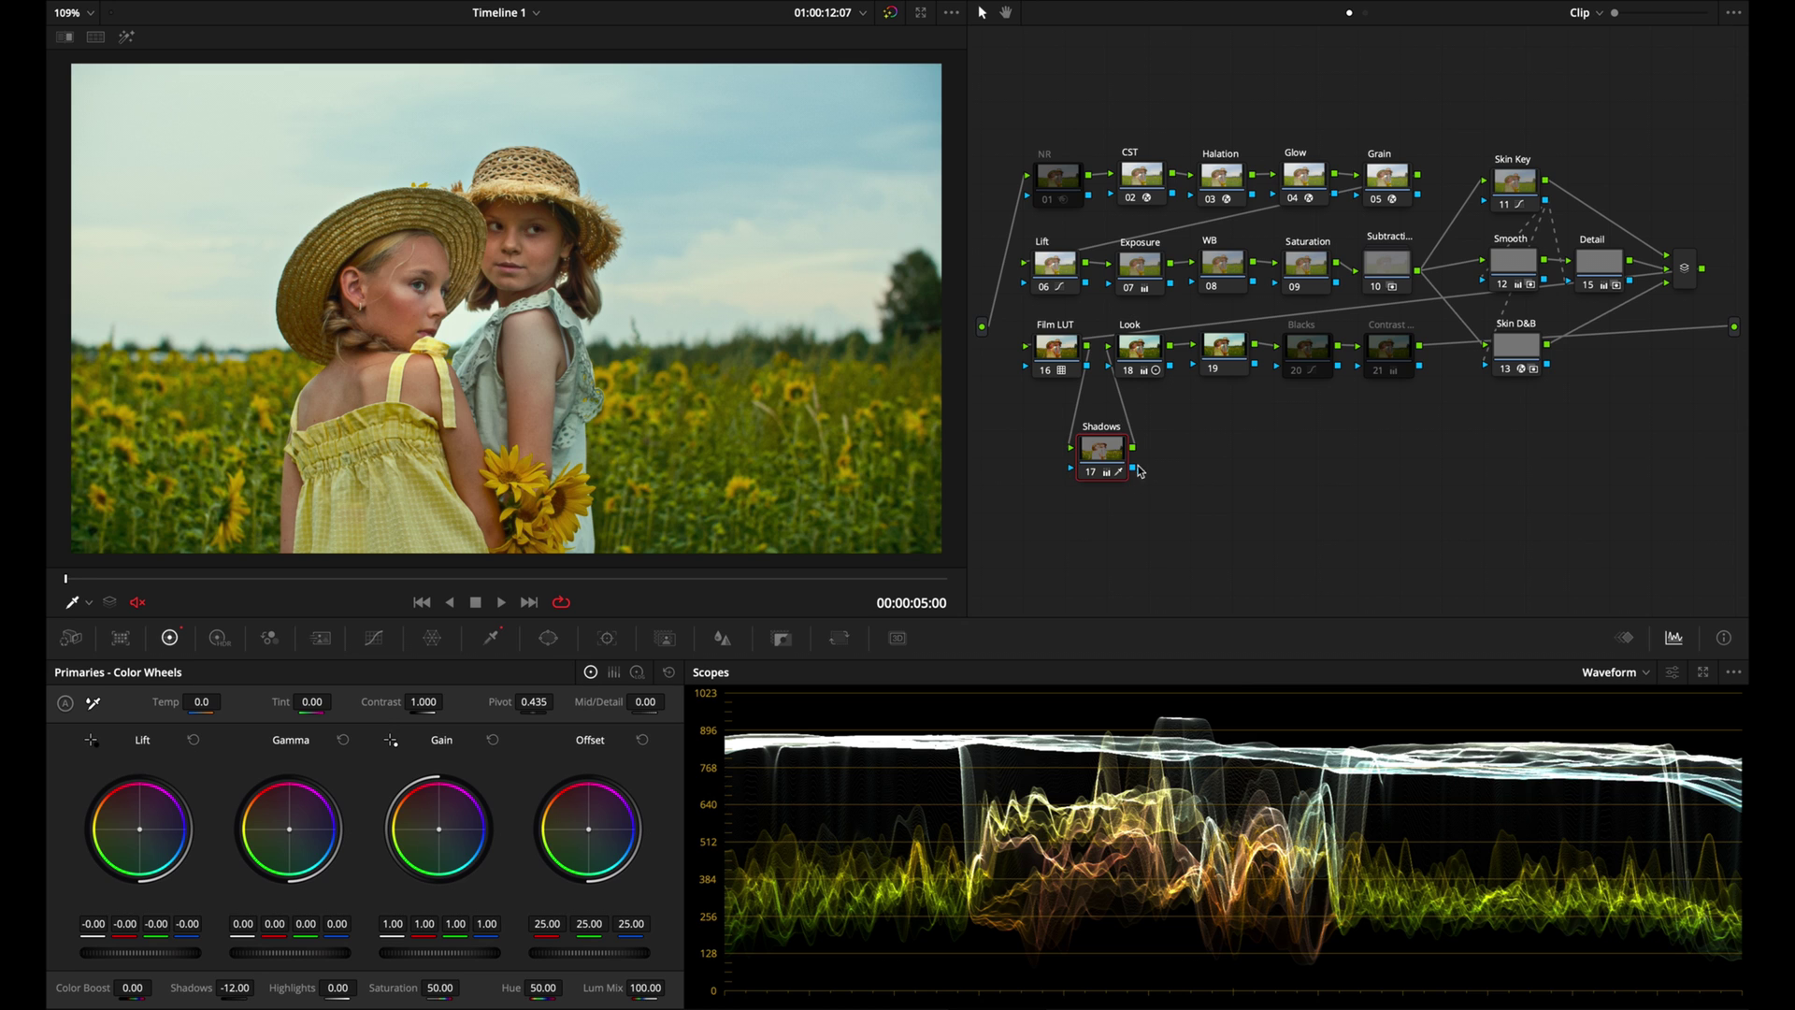
- Add an Outside node from the Shadows node and preview its matte in highlight mode
right_click(1101, 451)
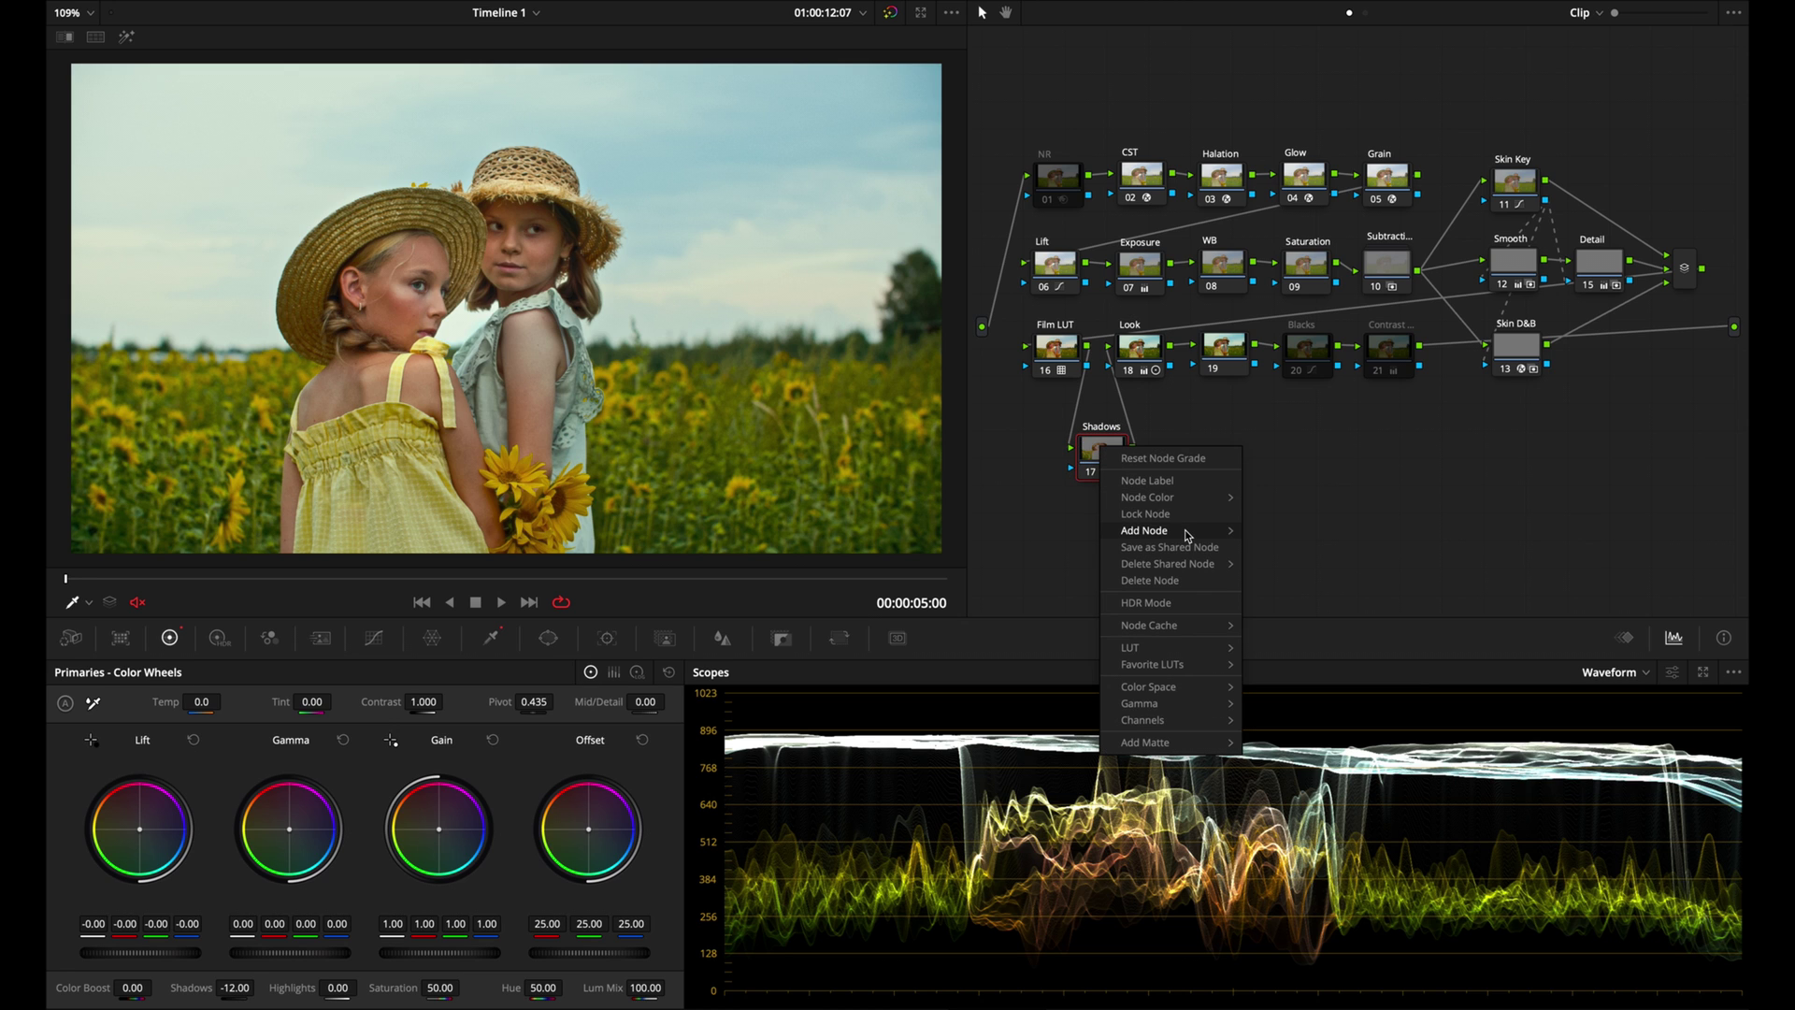
mouse_move(1208, 536)
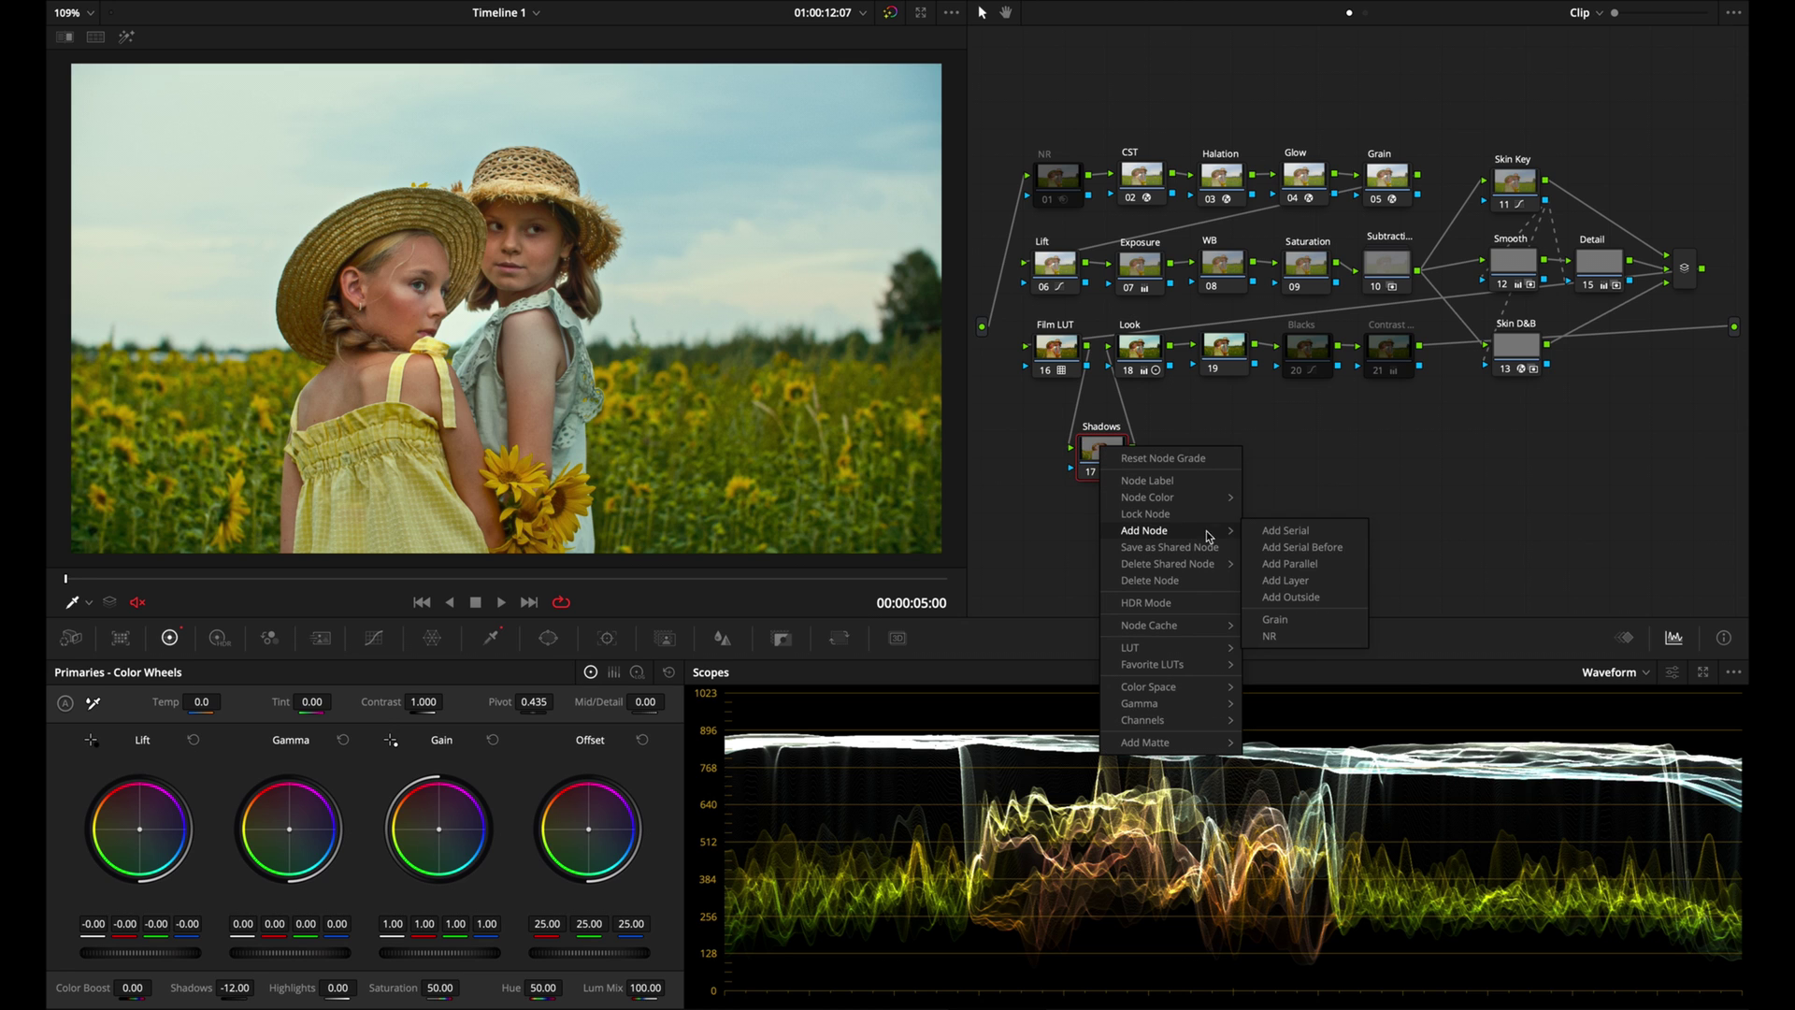
left_click(1313, 601)
key("shift+h")
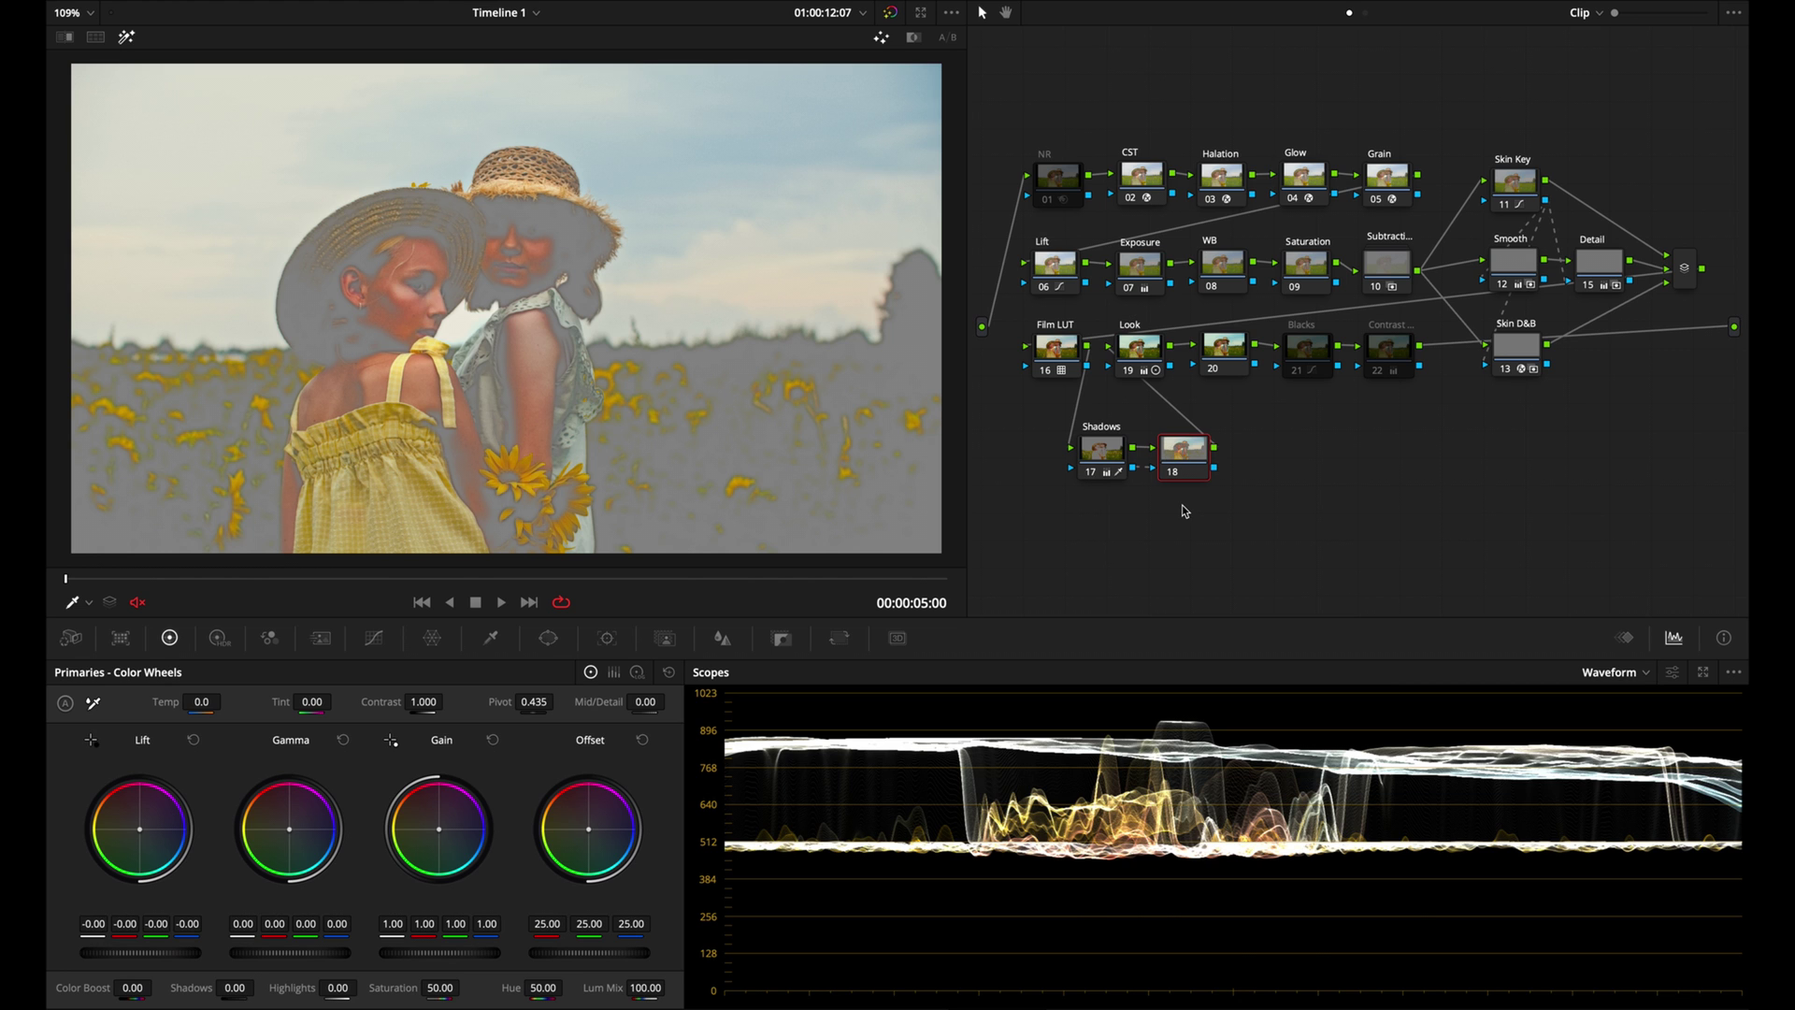
key("shift+h")
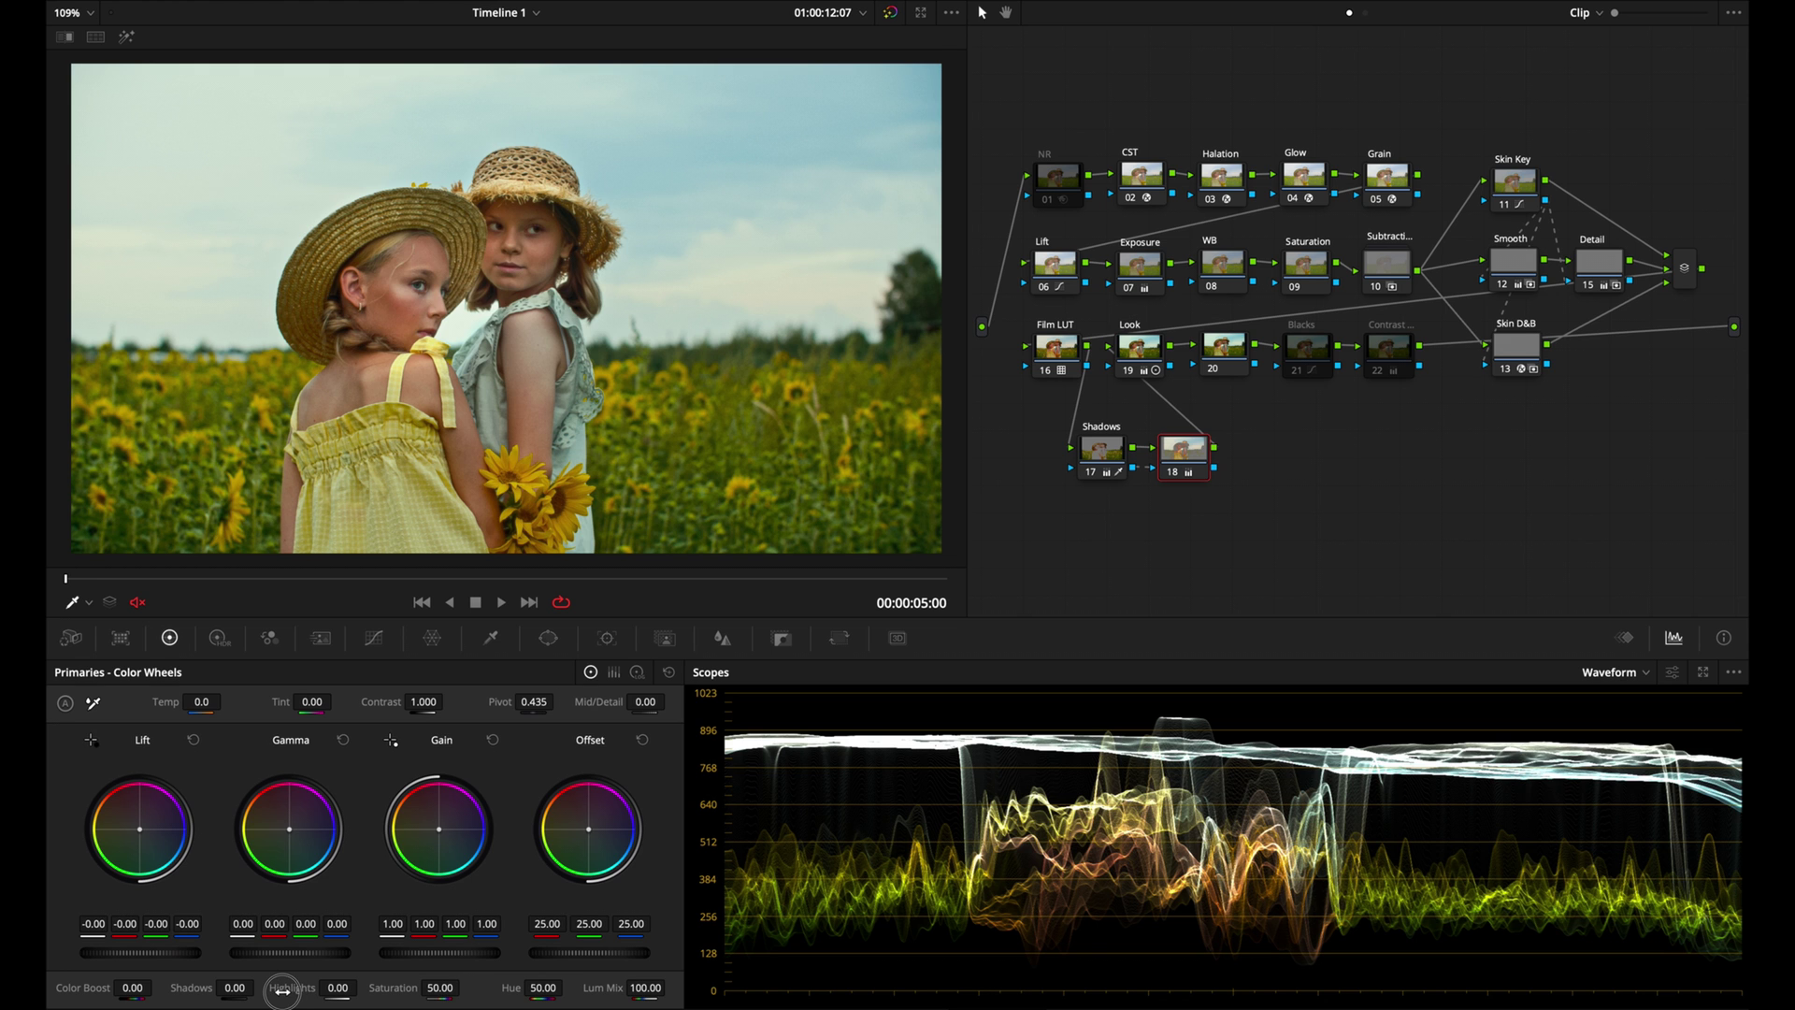
- Raise the Highlights node's highlights to 15, toggle it to compare, then review the Shadows key
left_click_drag(285, 991, 307, 1001)
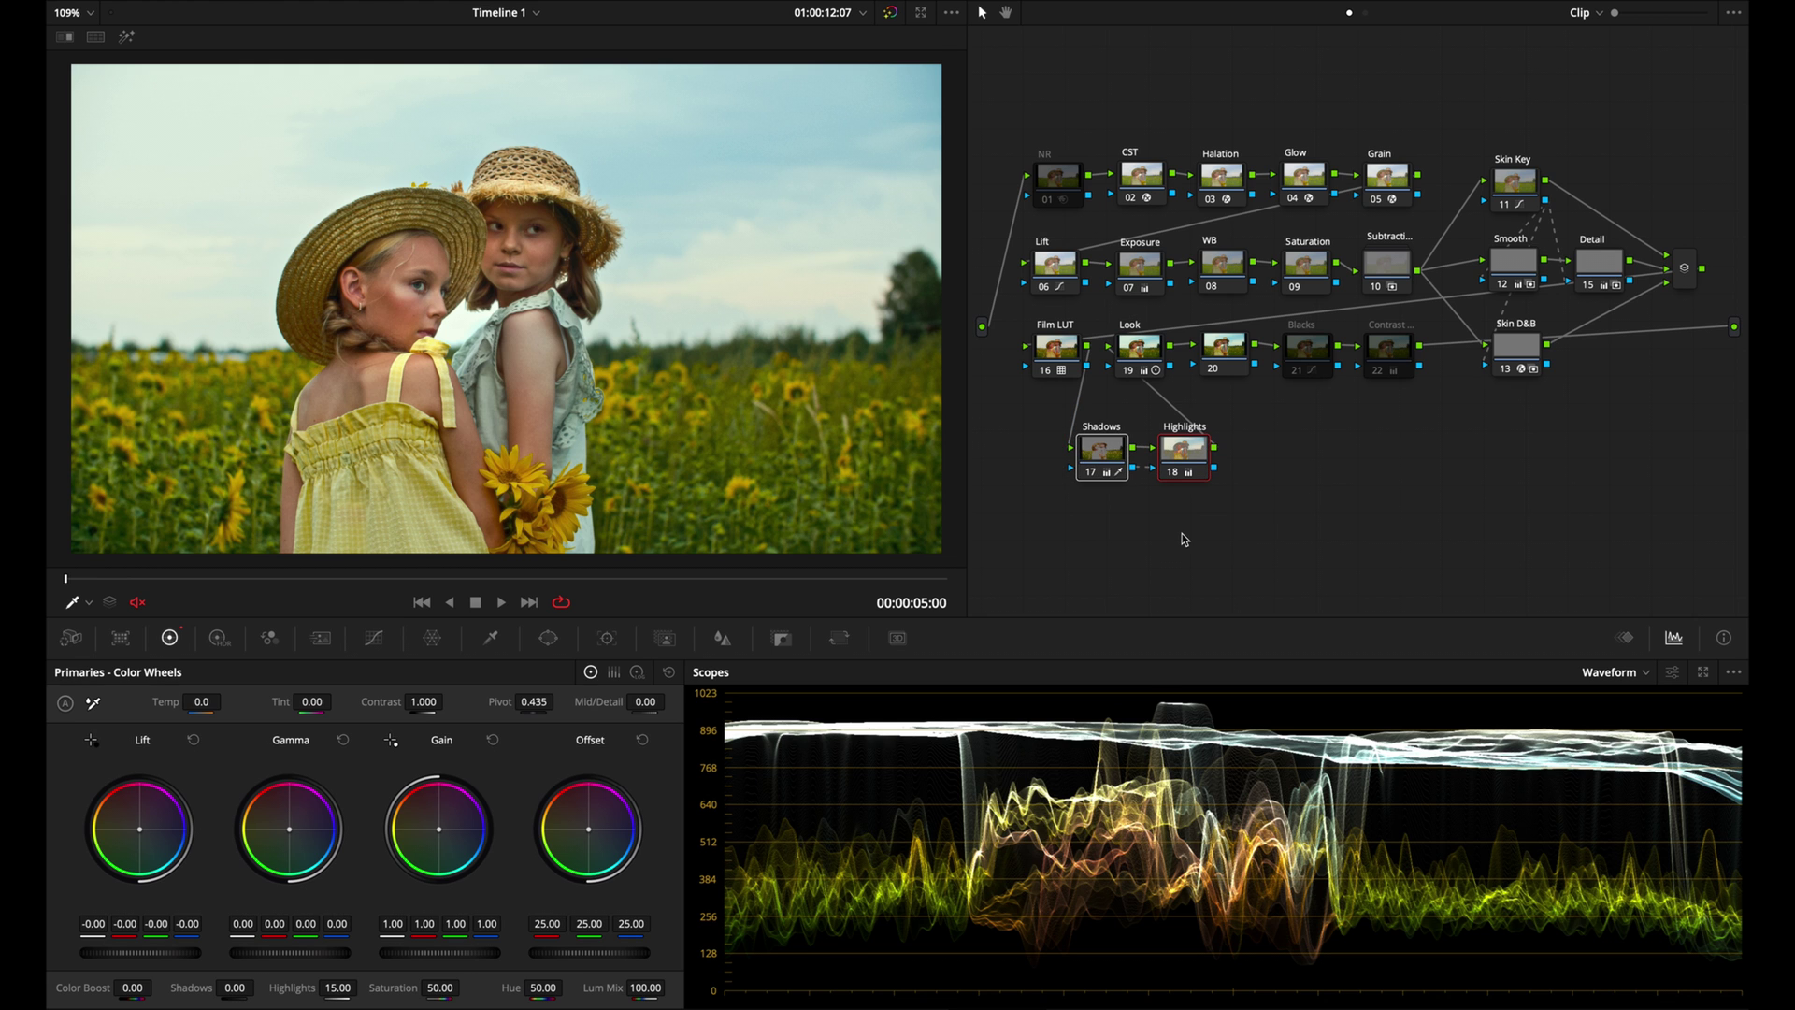
key("ctrl+d")
key("ctrl+d")
key("ctrl+d")
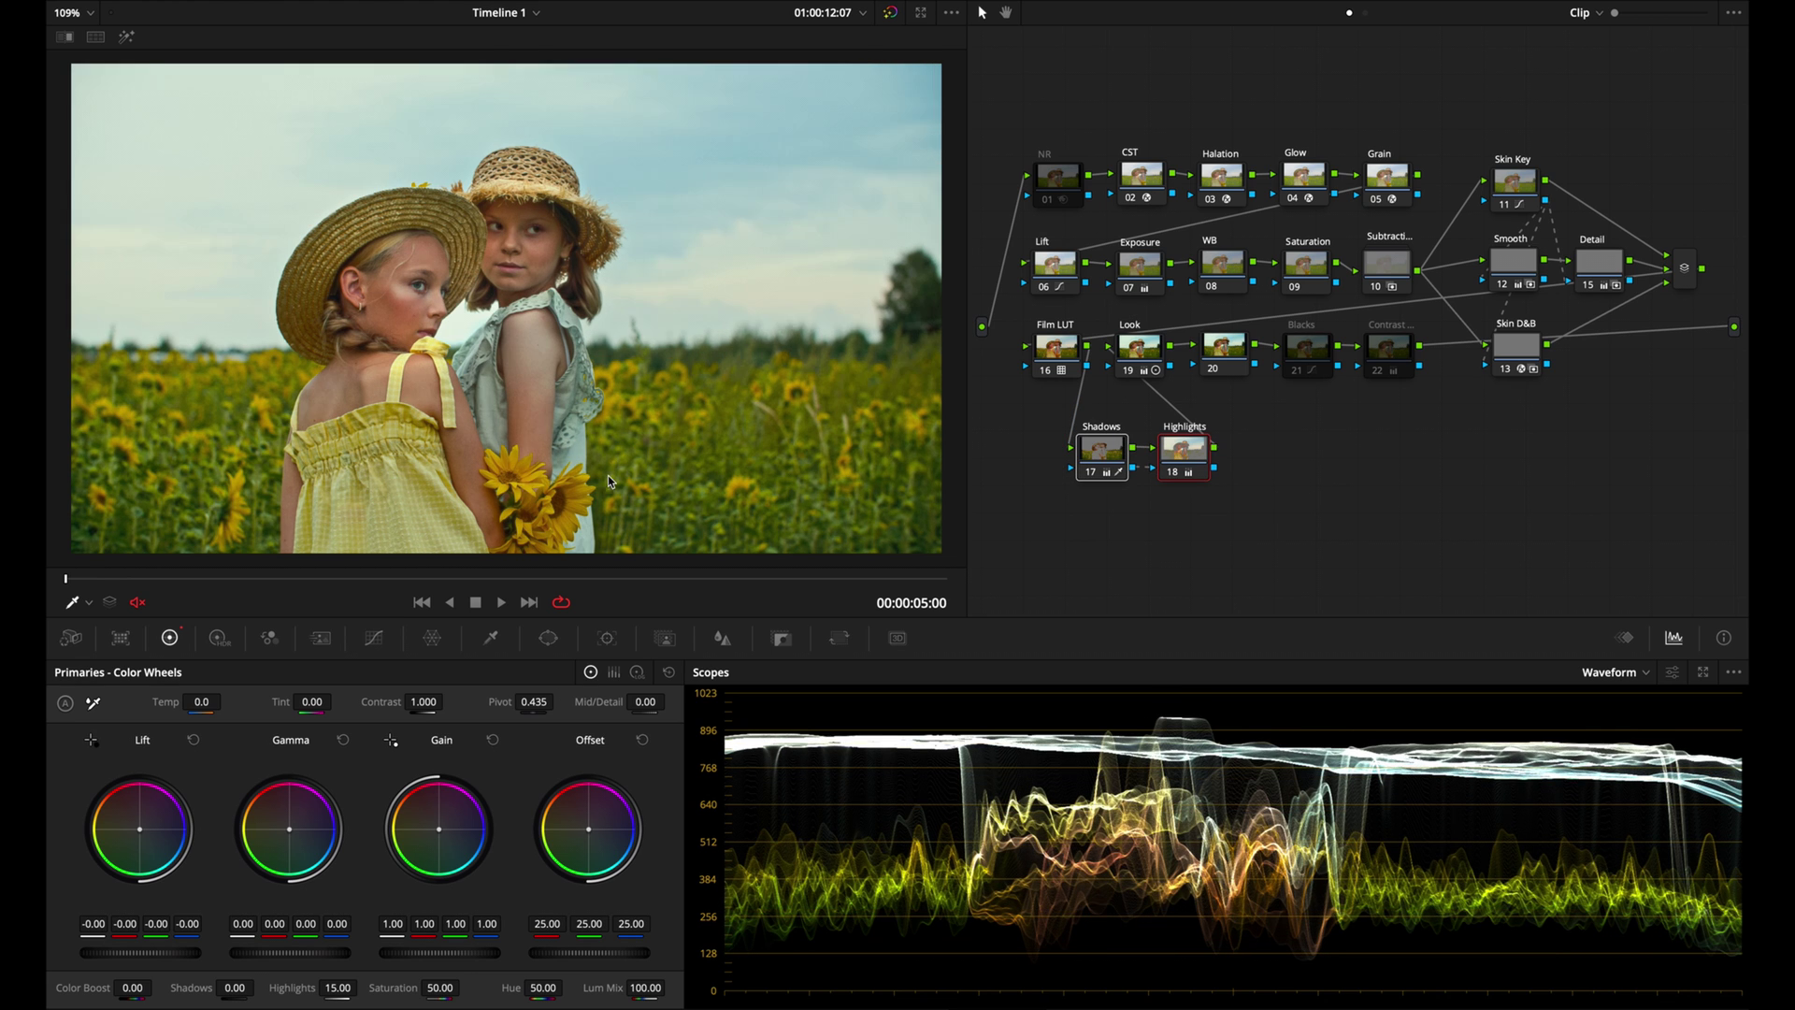
key("ctrl+d")
key("ctrl+d")
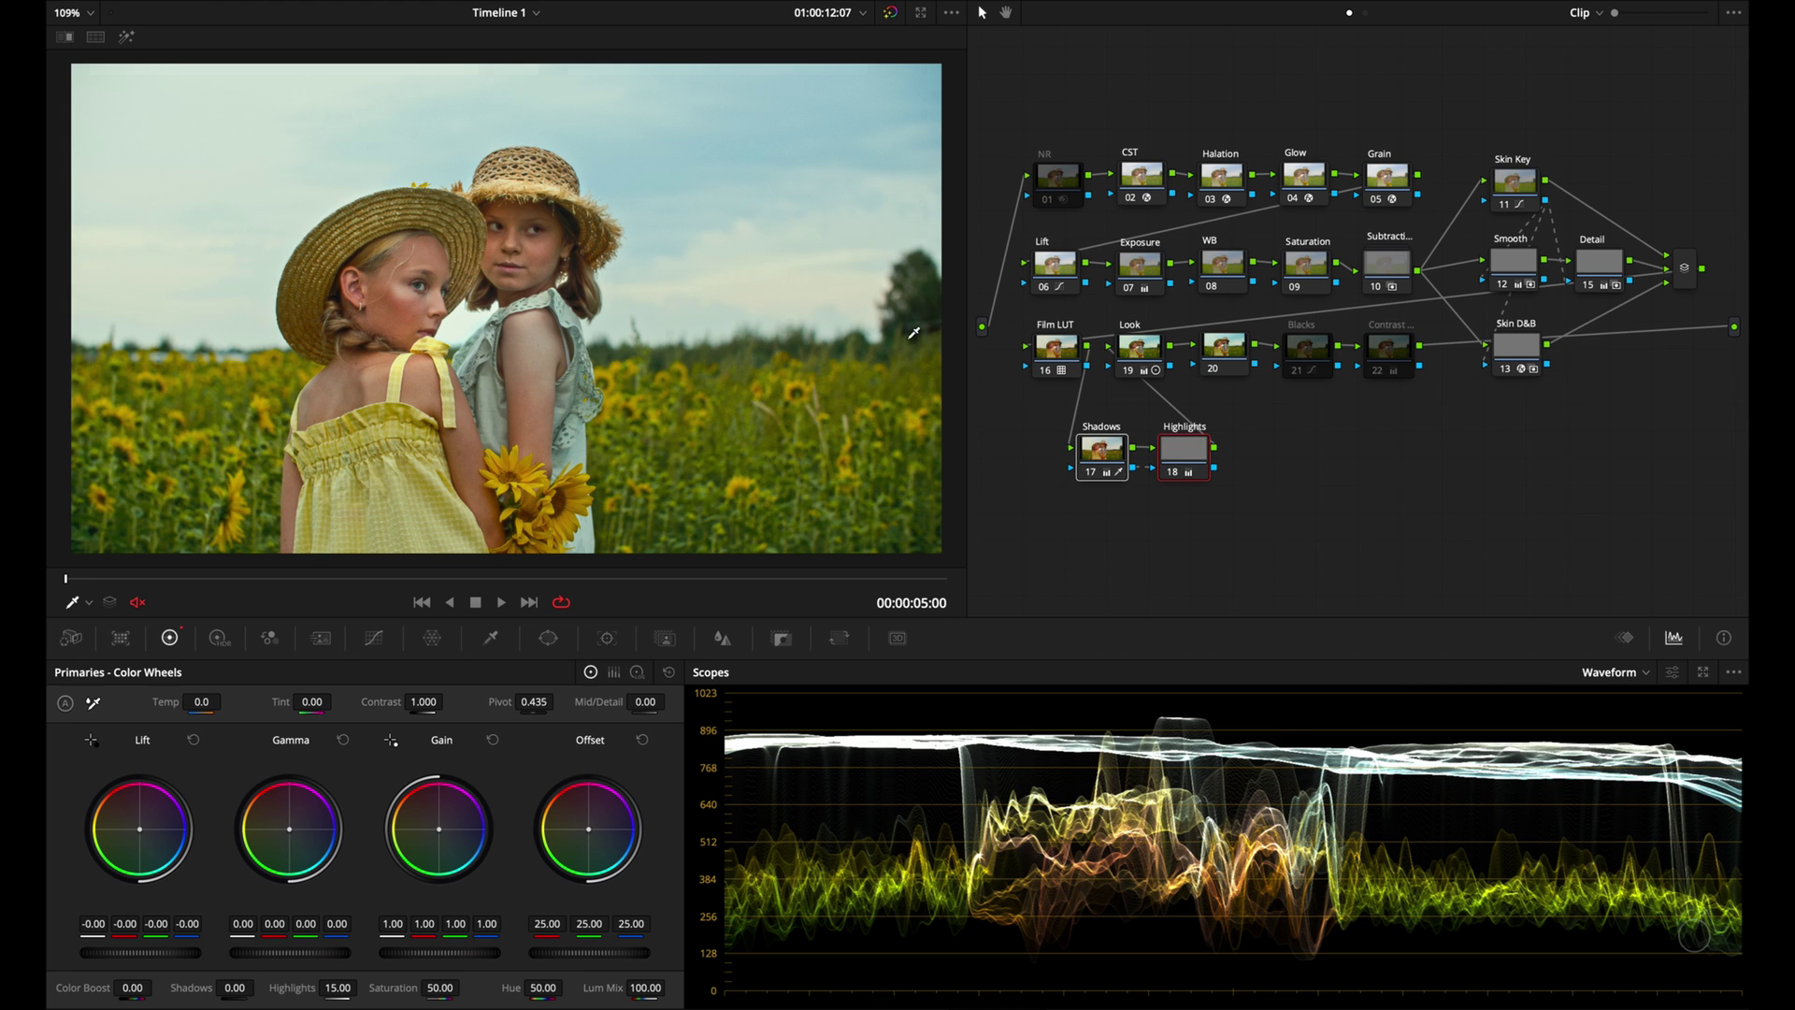
key("ctrl+d")
key("ctrl+d")
key("ctrl+d")
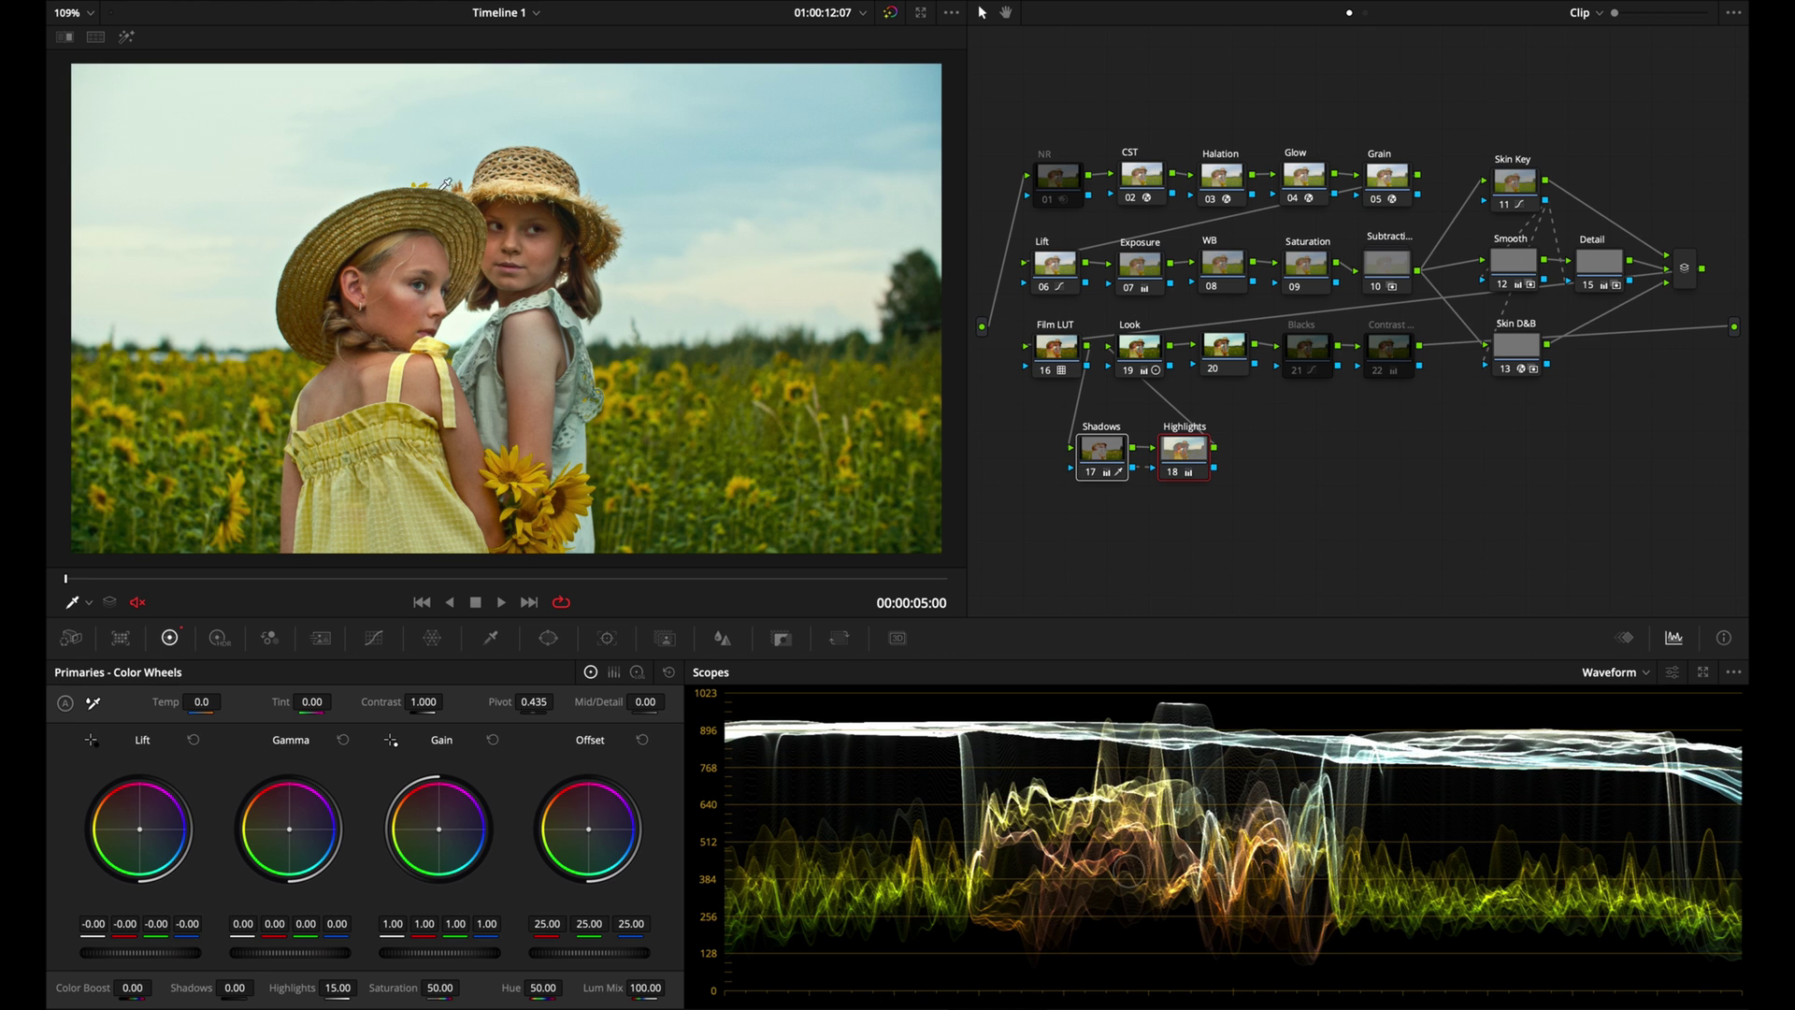
left_click(1101, 449)
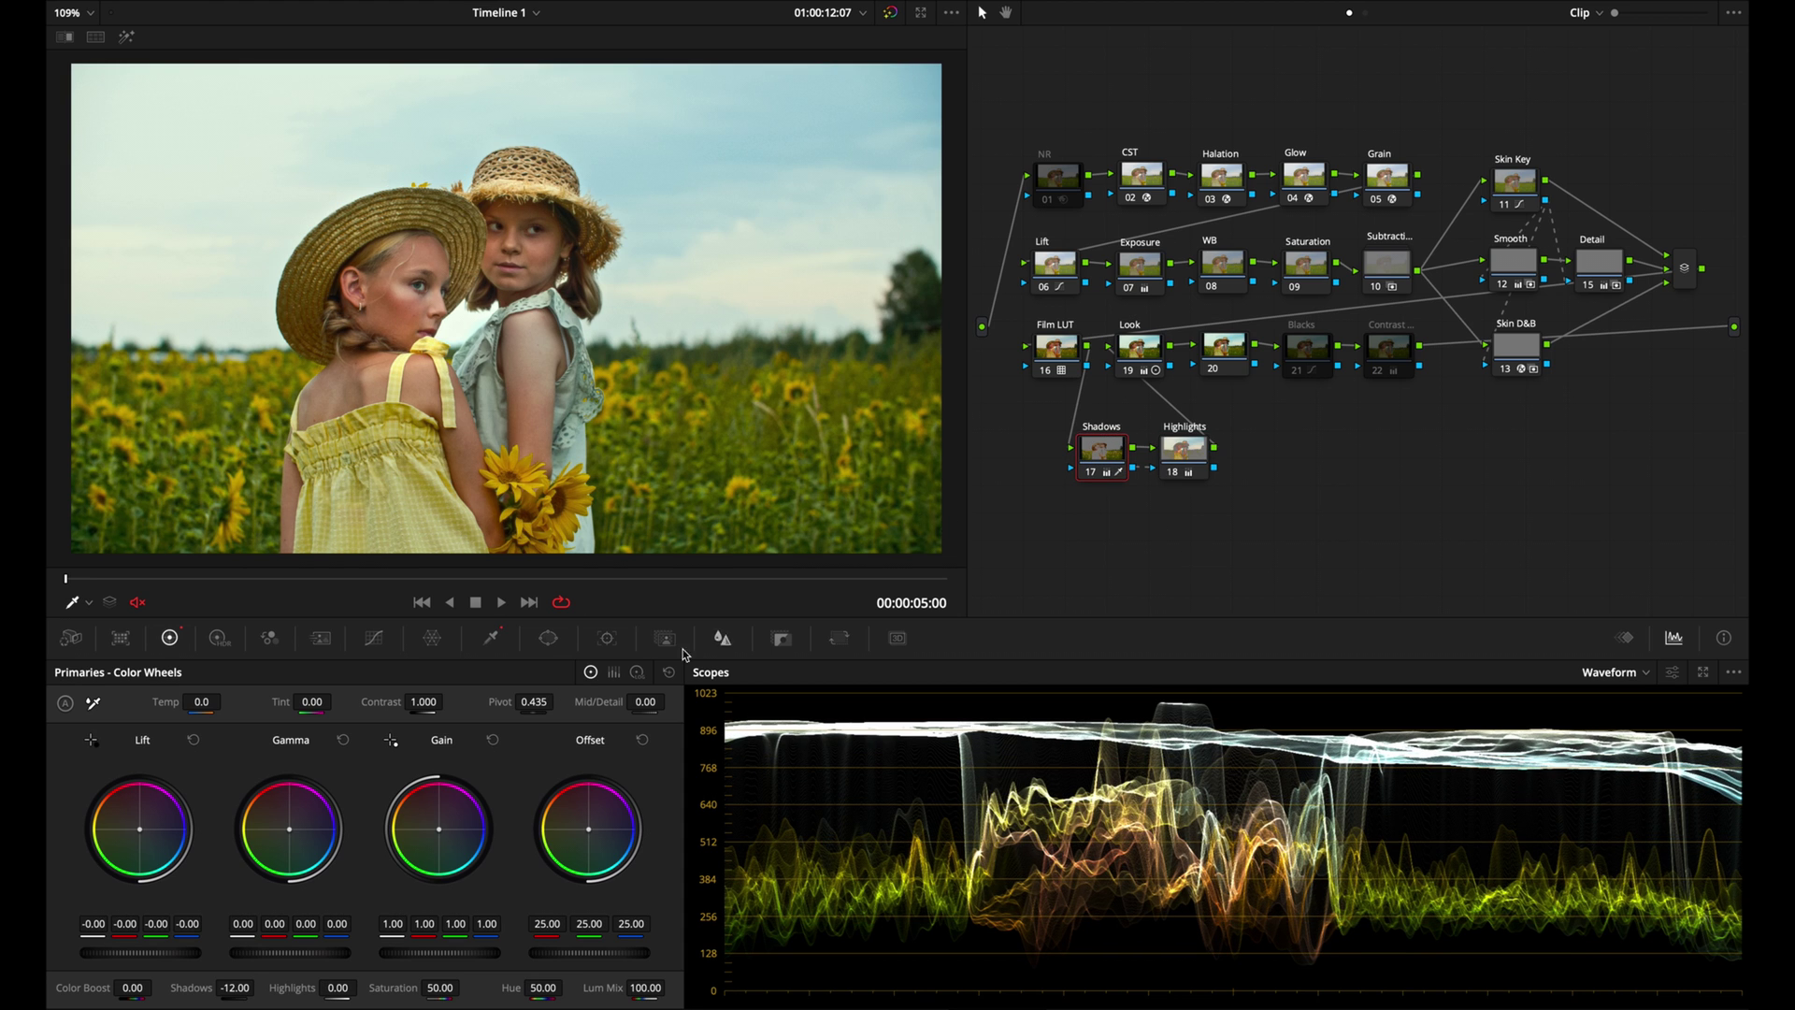
left_click(491, 637)
- Add a serial node named Vig after the Highlights node
left_click(491, 638)
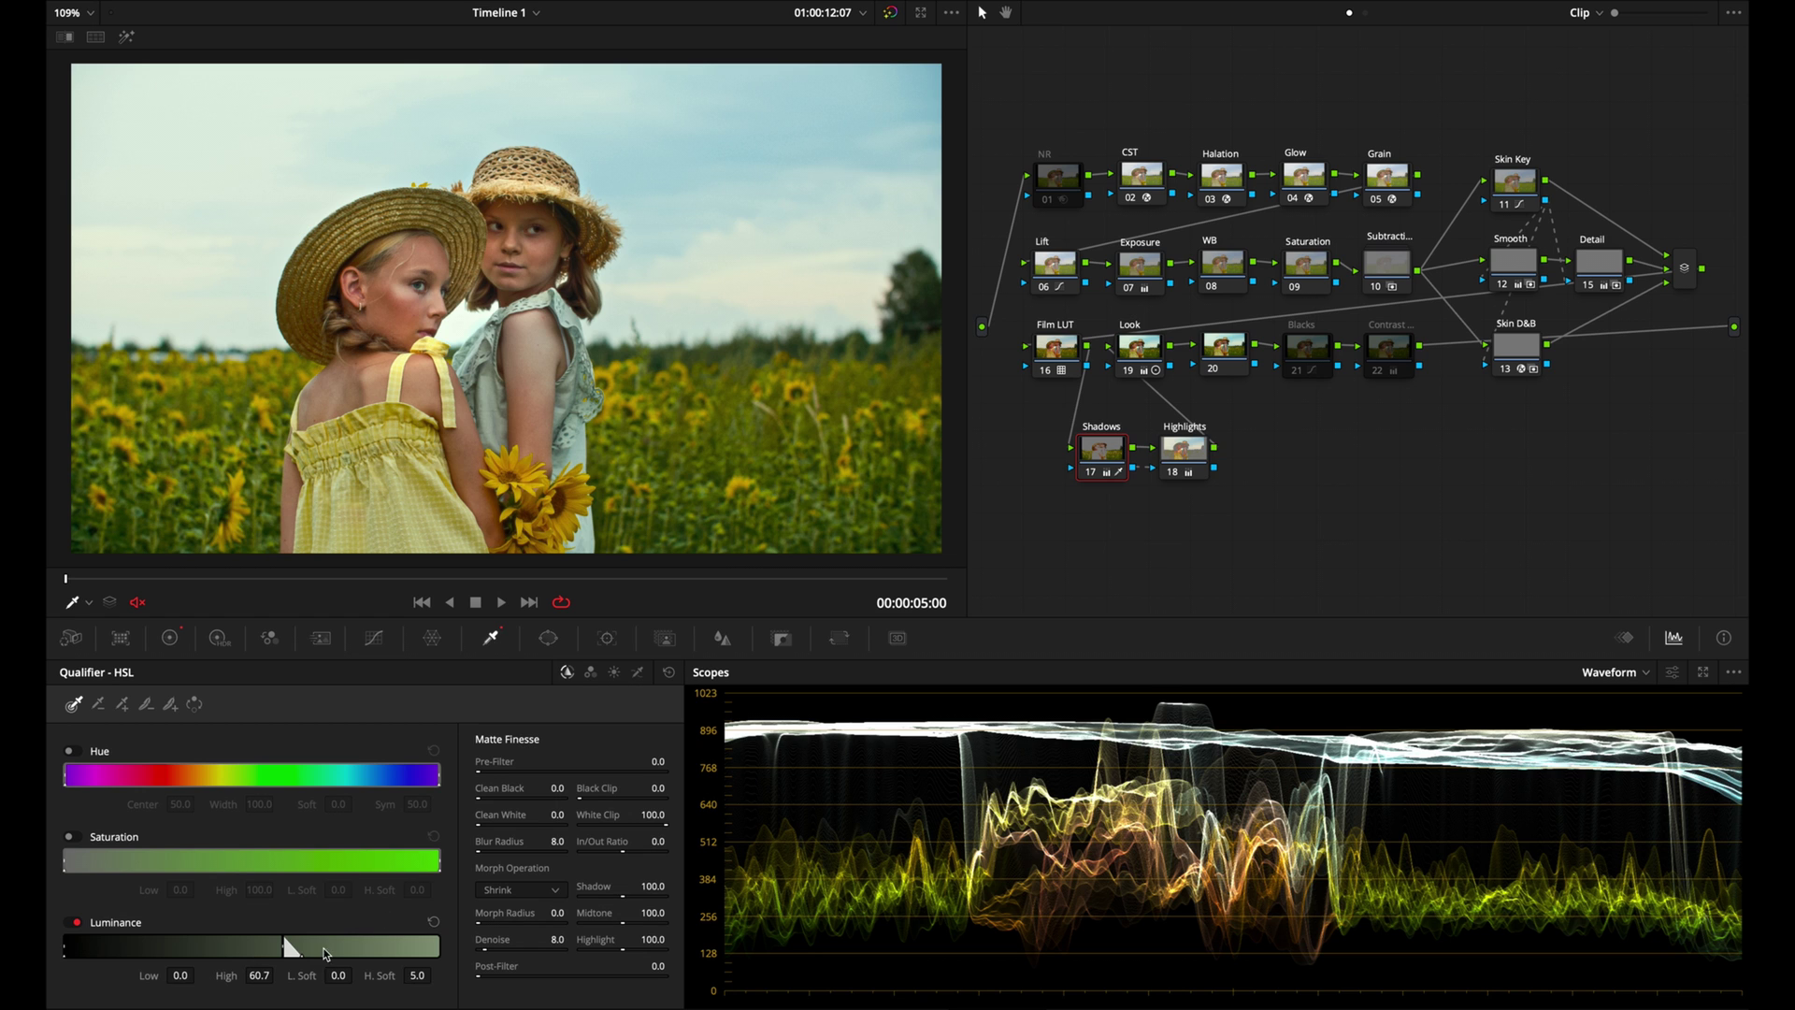
left_click(169, 638)
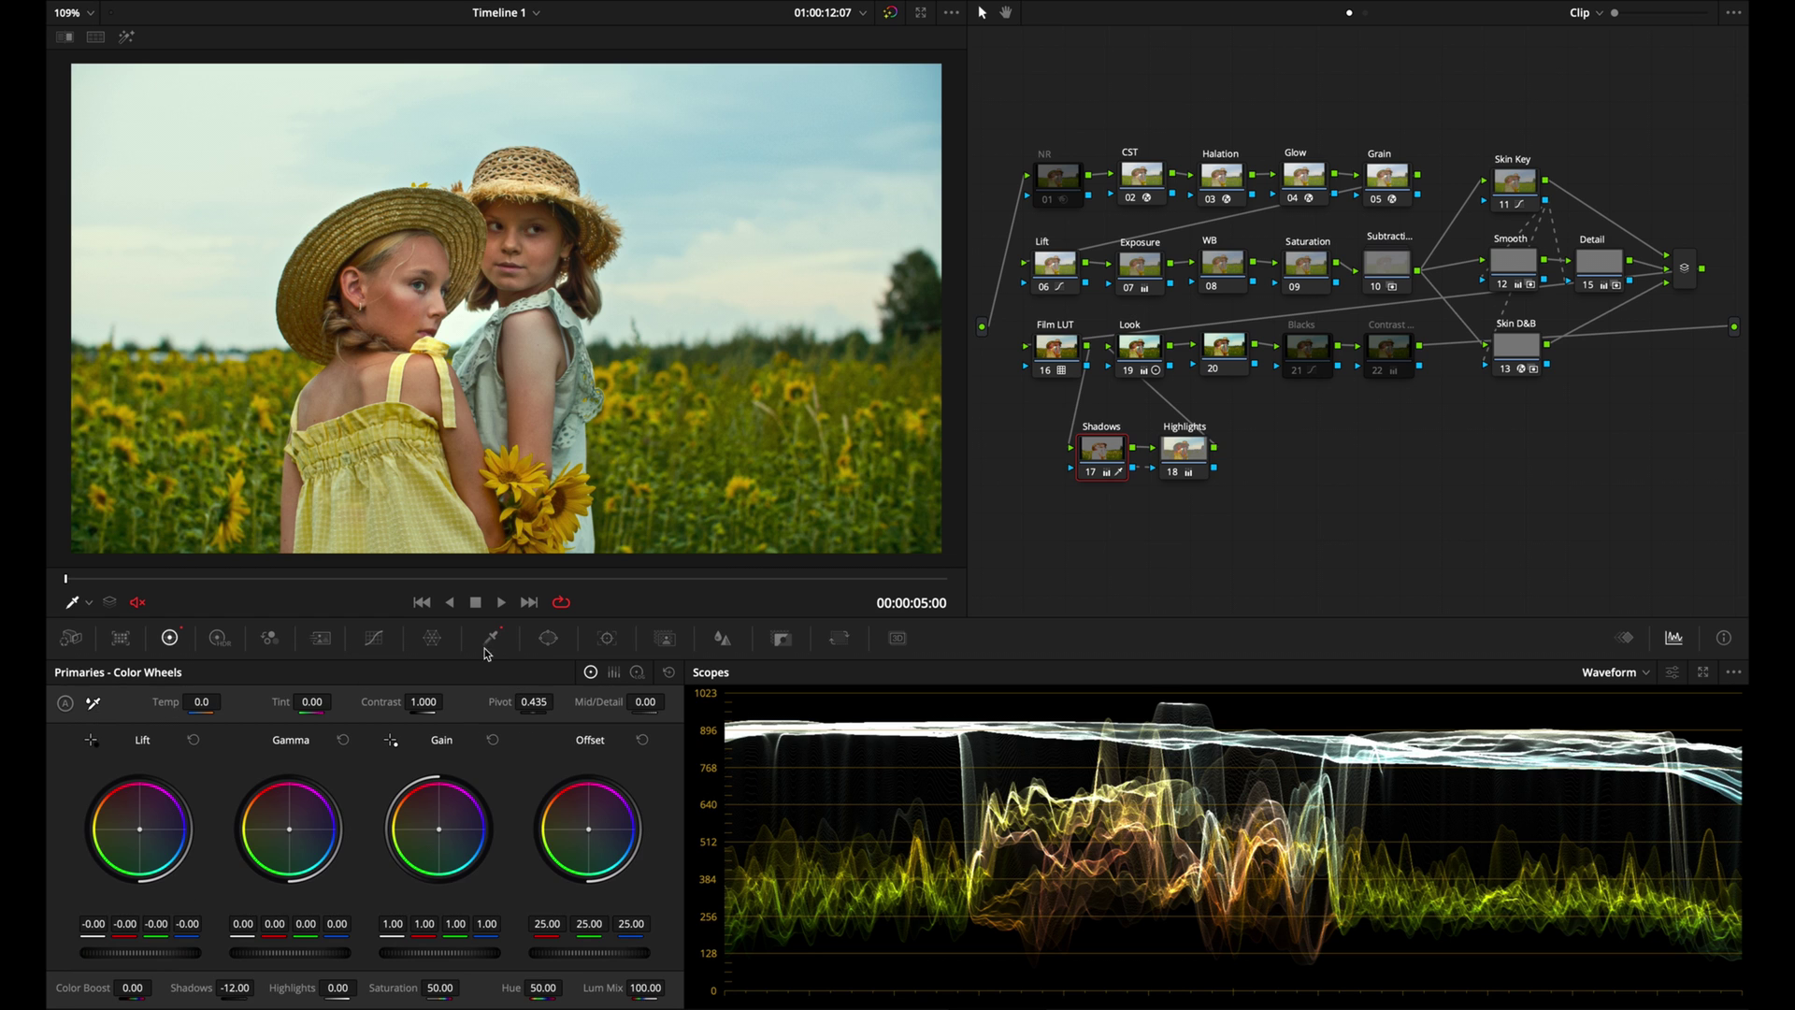
left_click(490, 638)
key("alt+s")
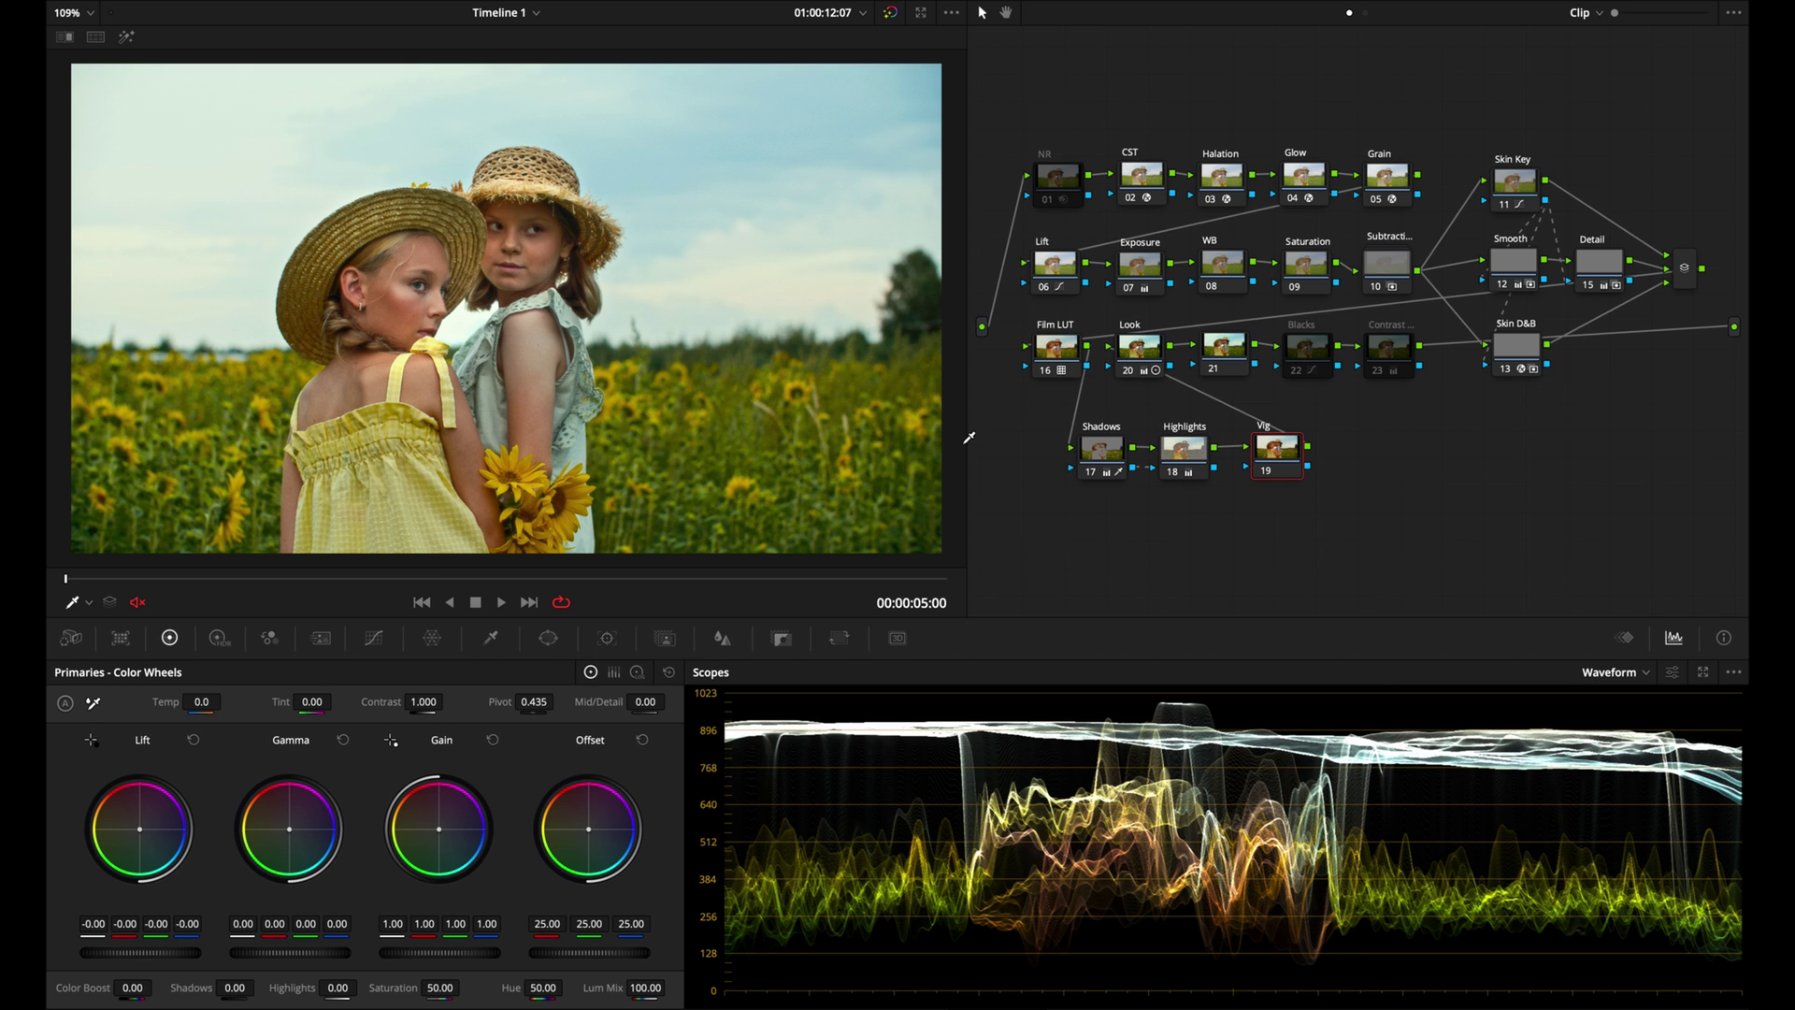
- Add a circular window to Vig, enlarged and centred over the two girls
left_click(548, 639)
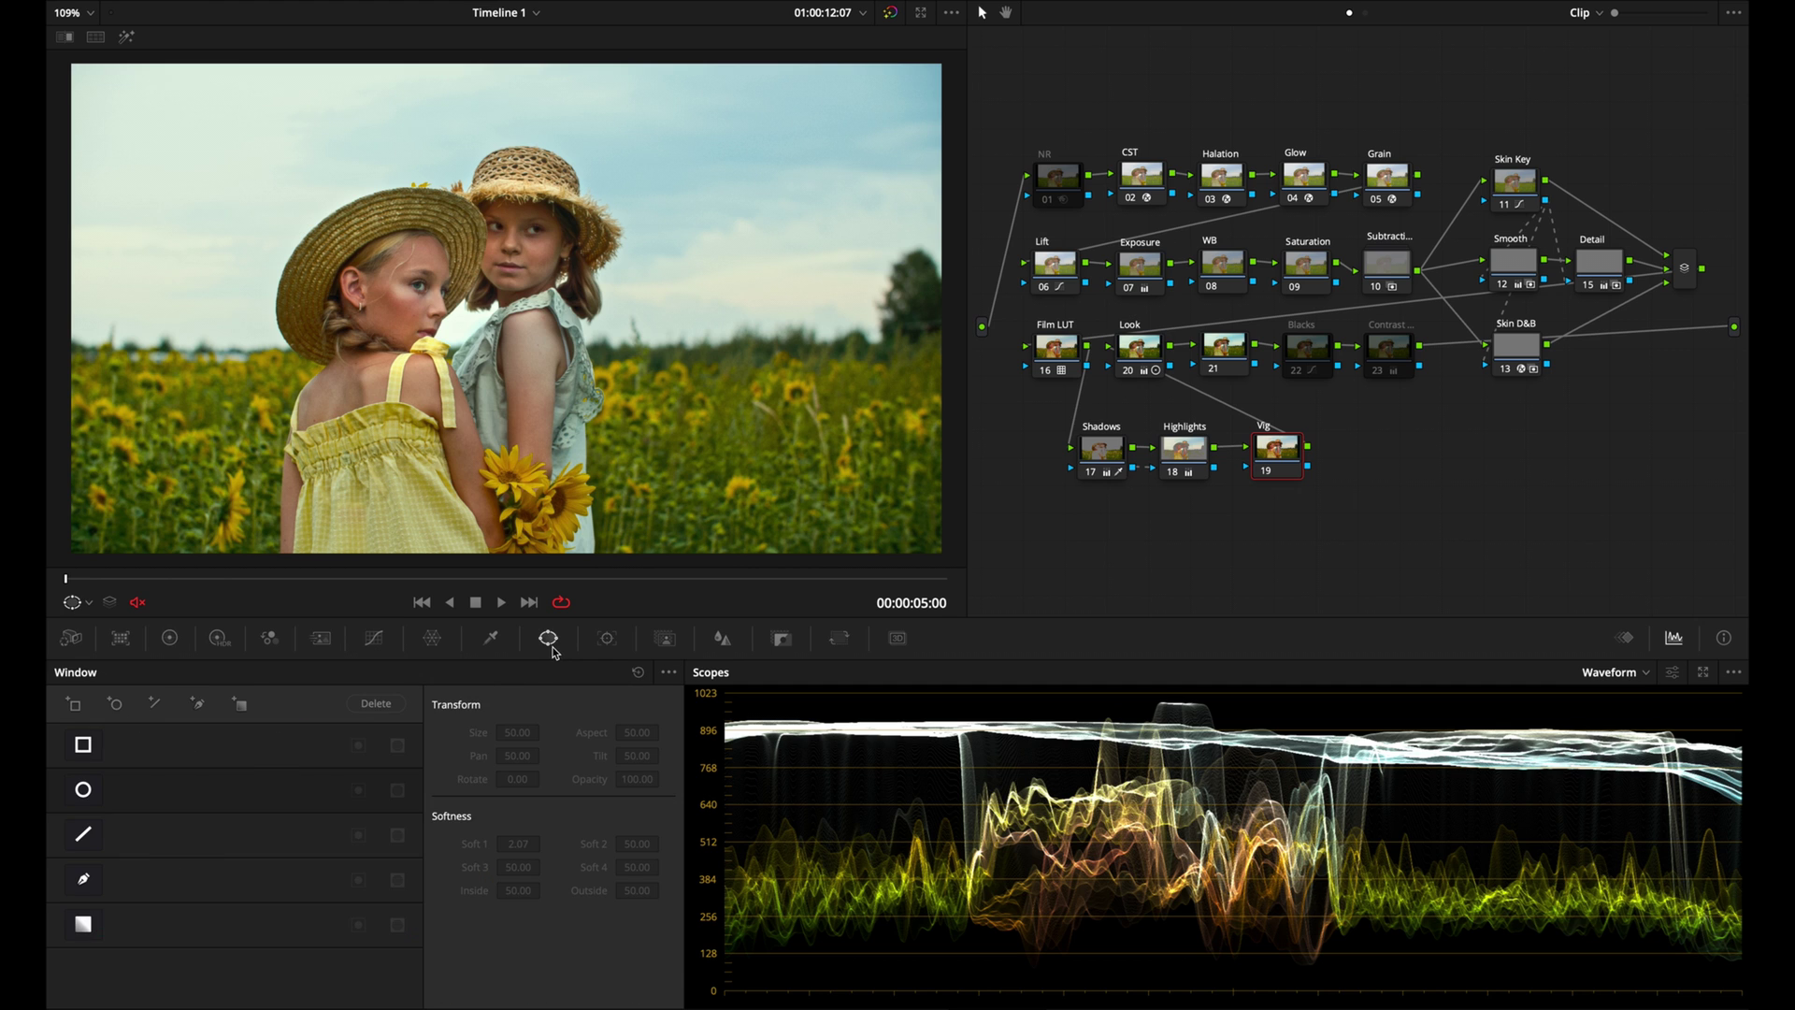
left_click(82, 791)
scroll(577, 373, "down", 3)
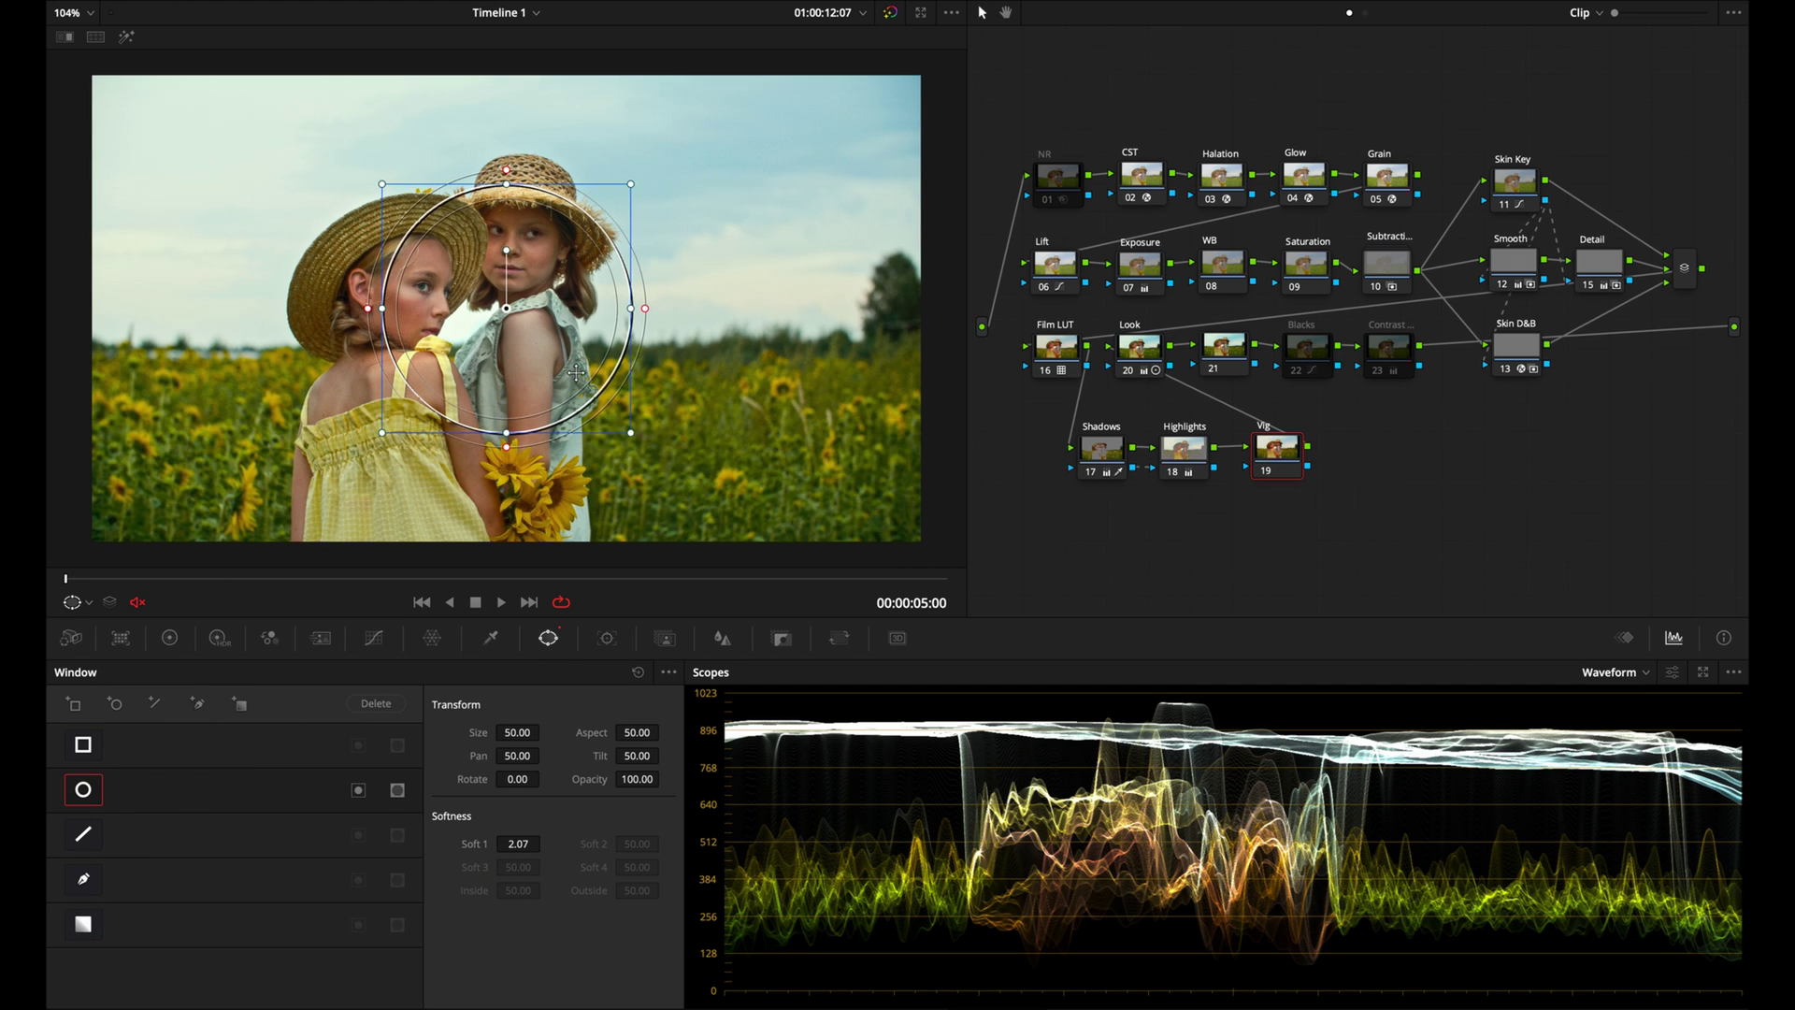
left_click_drag(600, 213, 621, 192)
left_click_drag(620, 313, 845, 309)
key("shift+h")
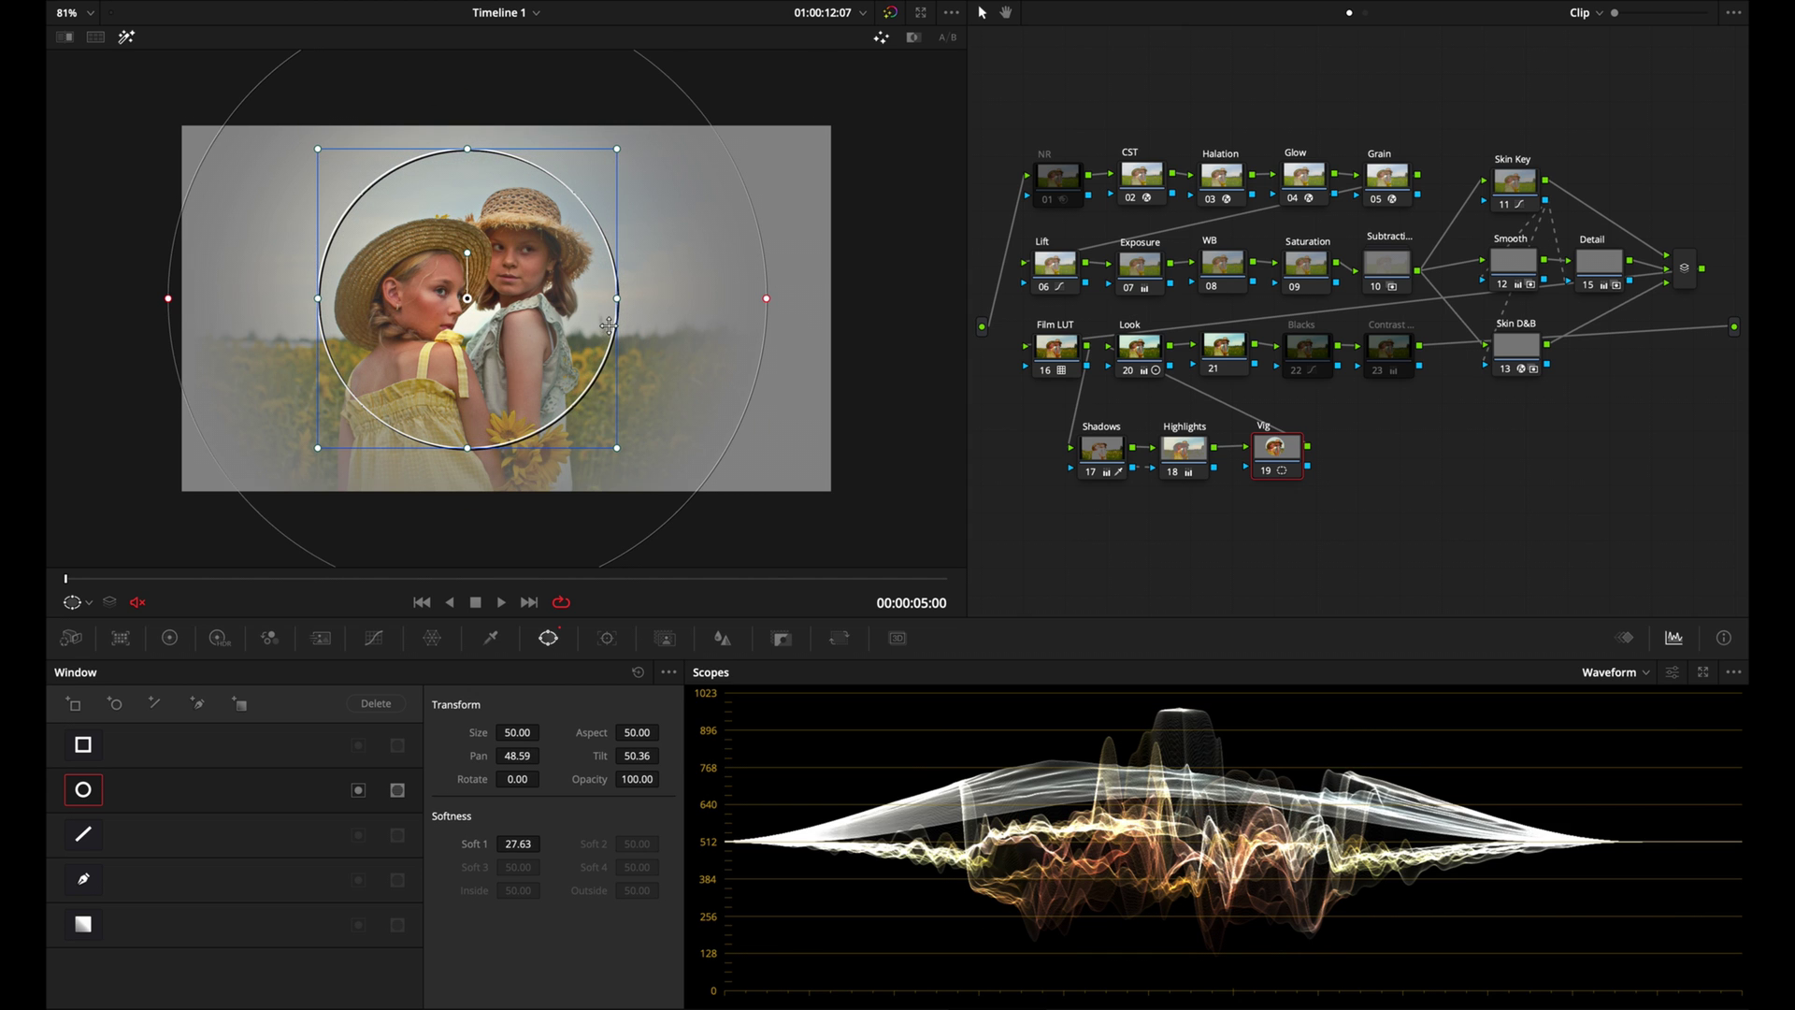
left_click_drag(467, 298, 476, 286)
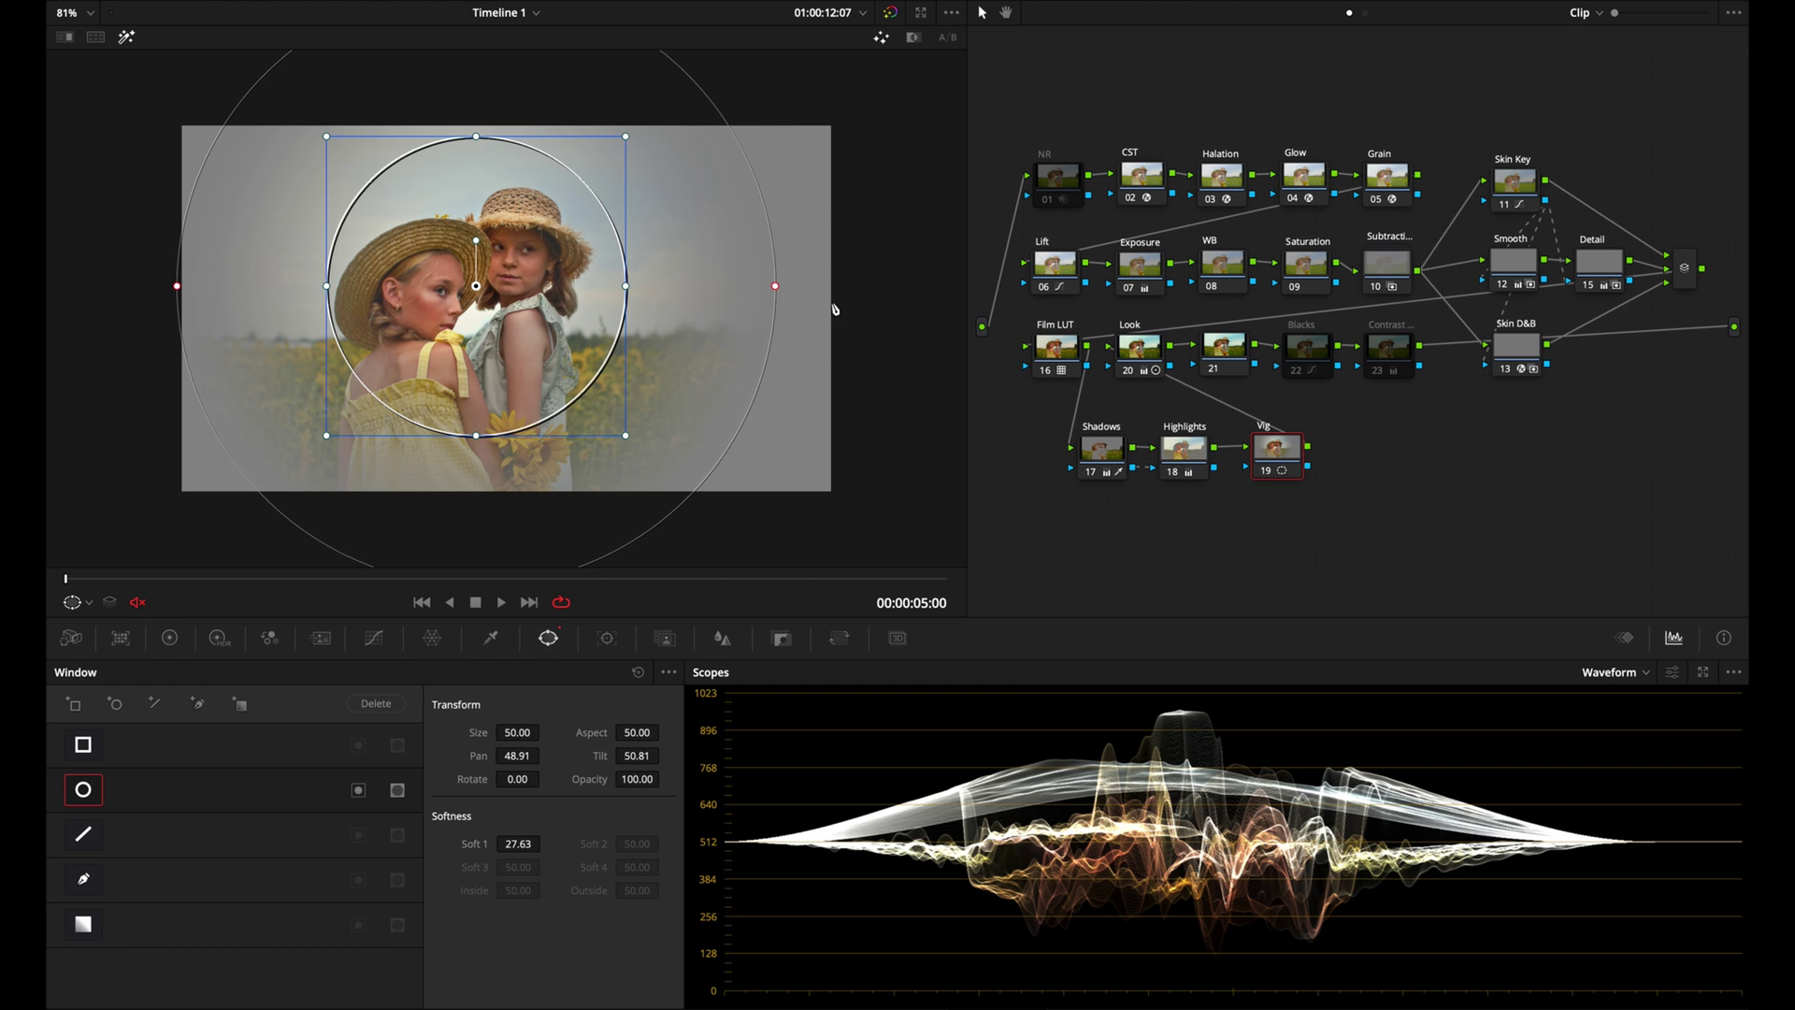
- Invert the circle, enlarge it and widen its softness to 30.81
left_click(358, 790)
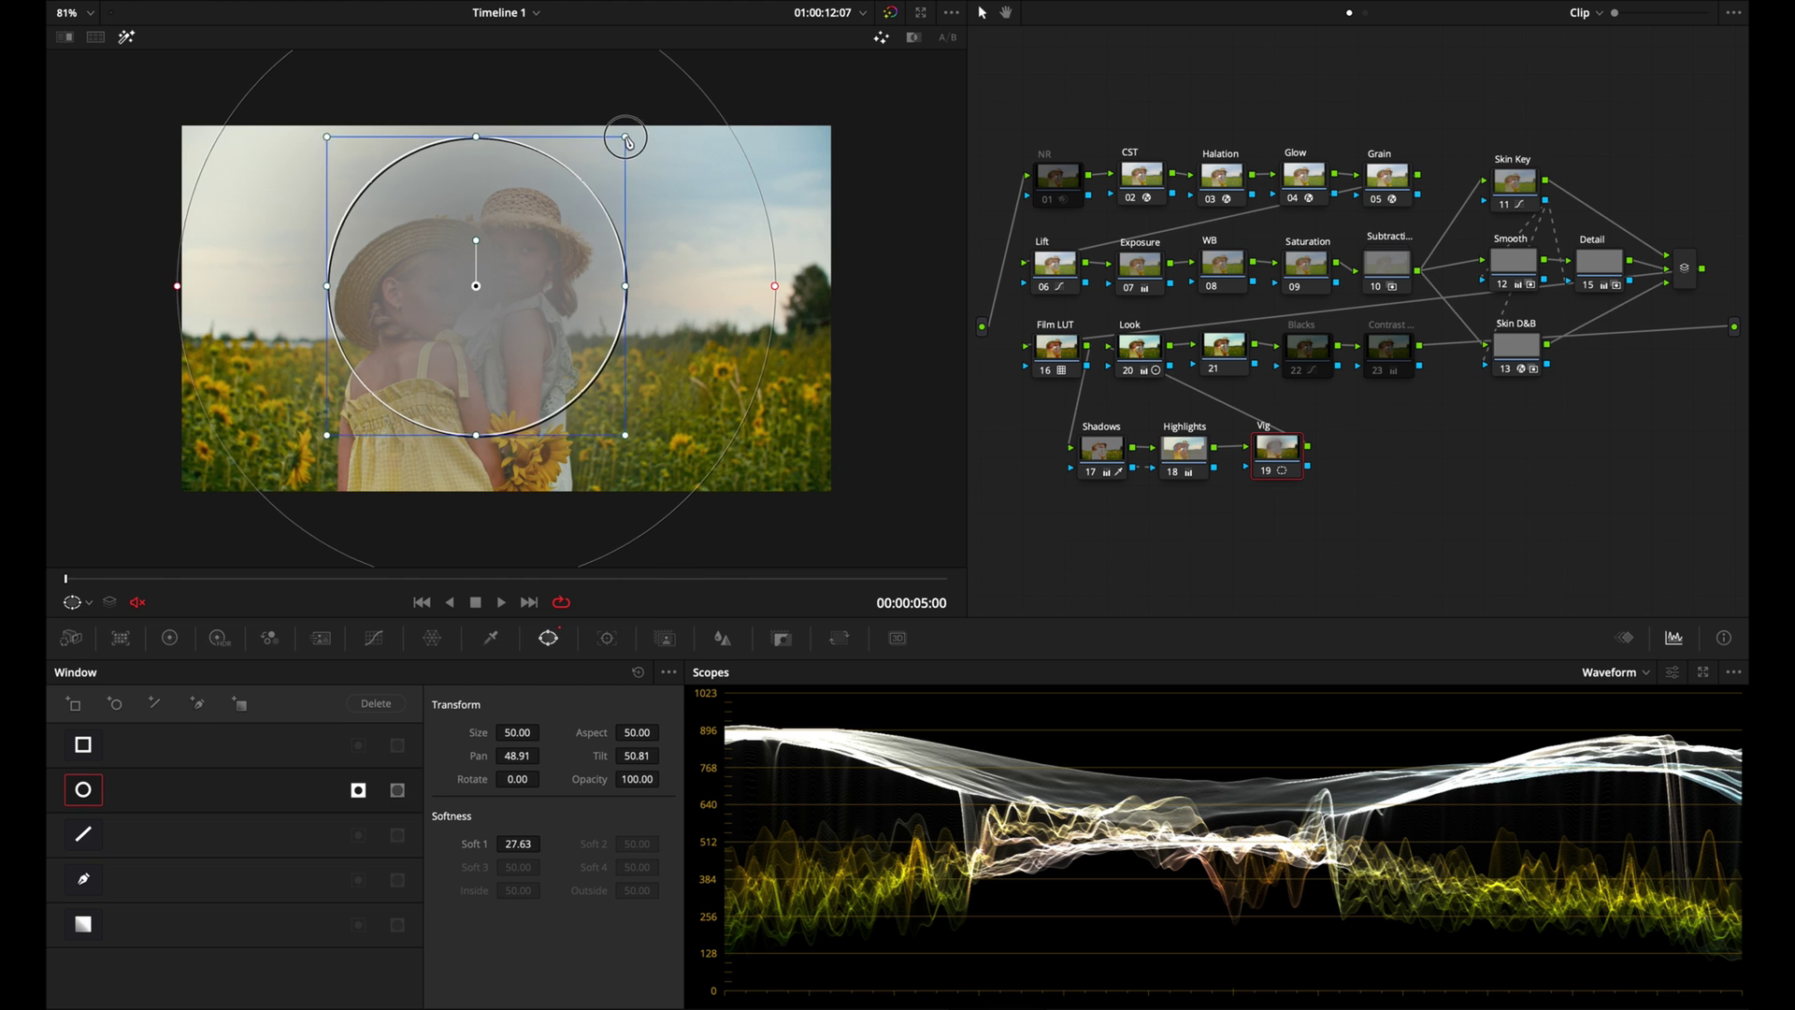
left_click_drag(625, 135, 646, 124)
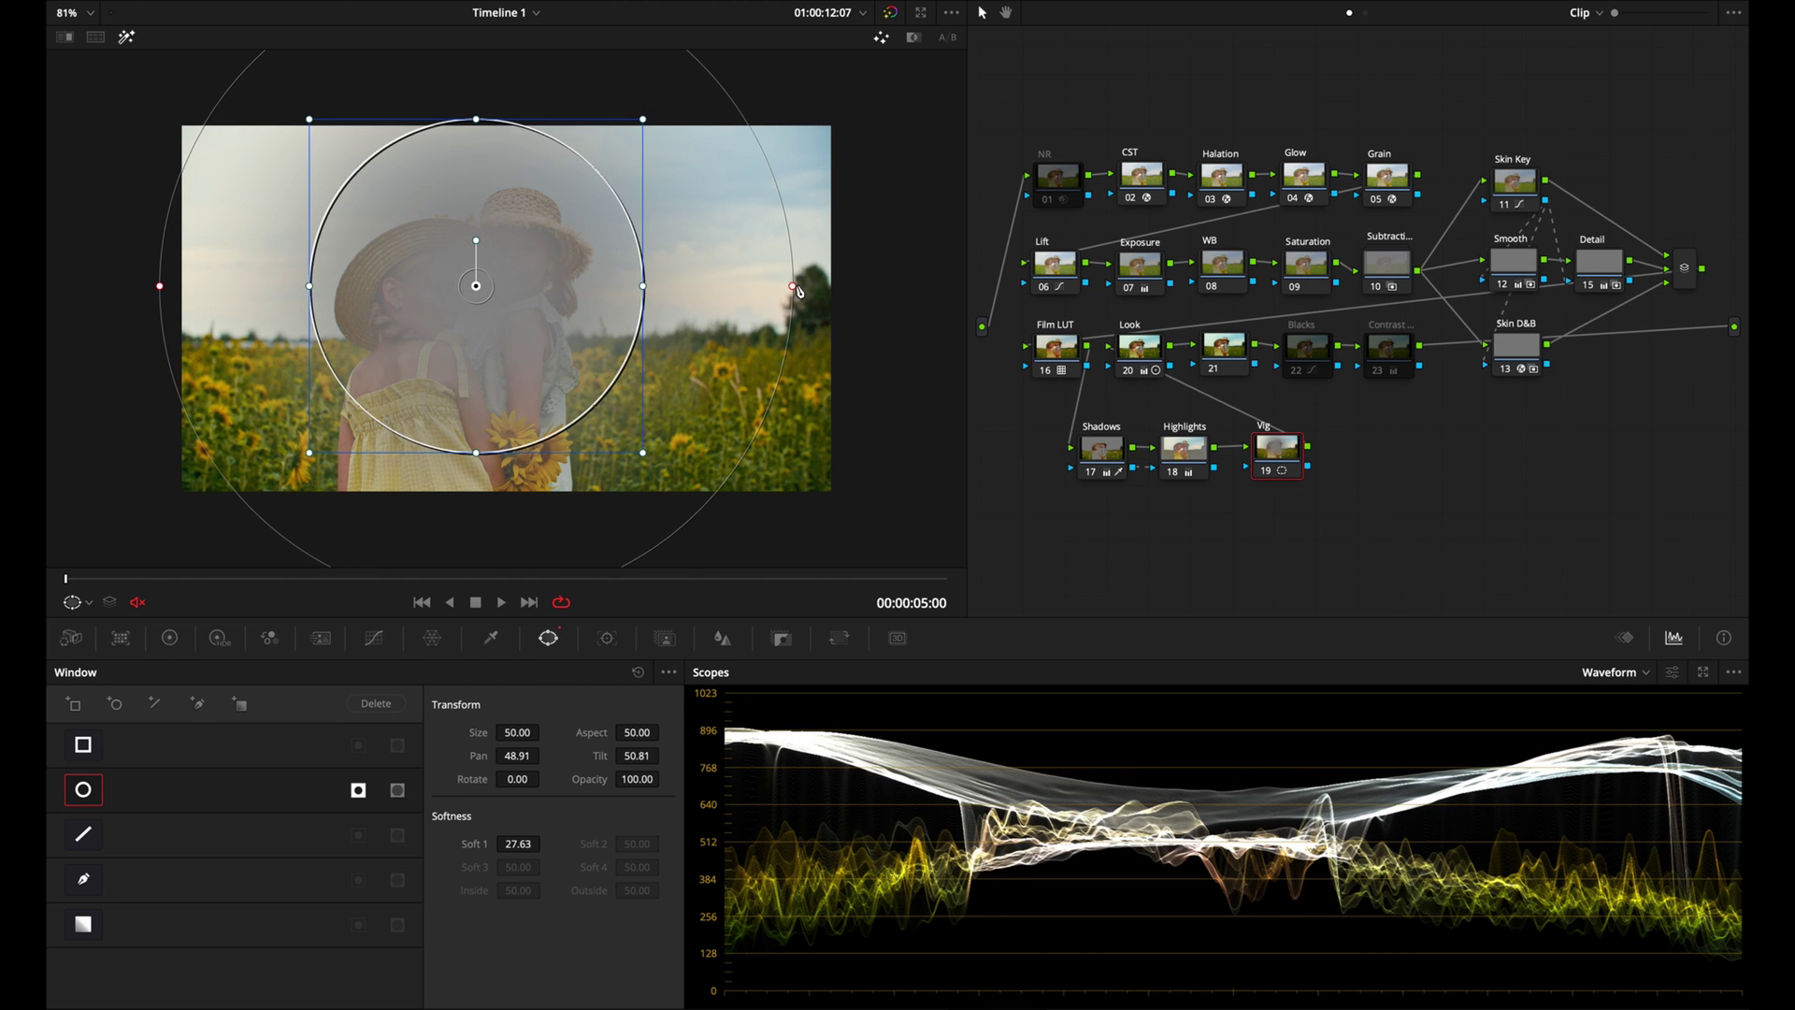
left_click_drag(793, 287, 810, 285)
left_click_drag(482, 288, 472, 286)
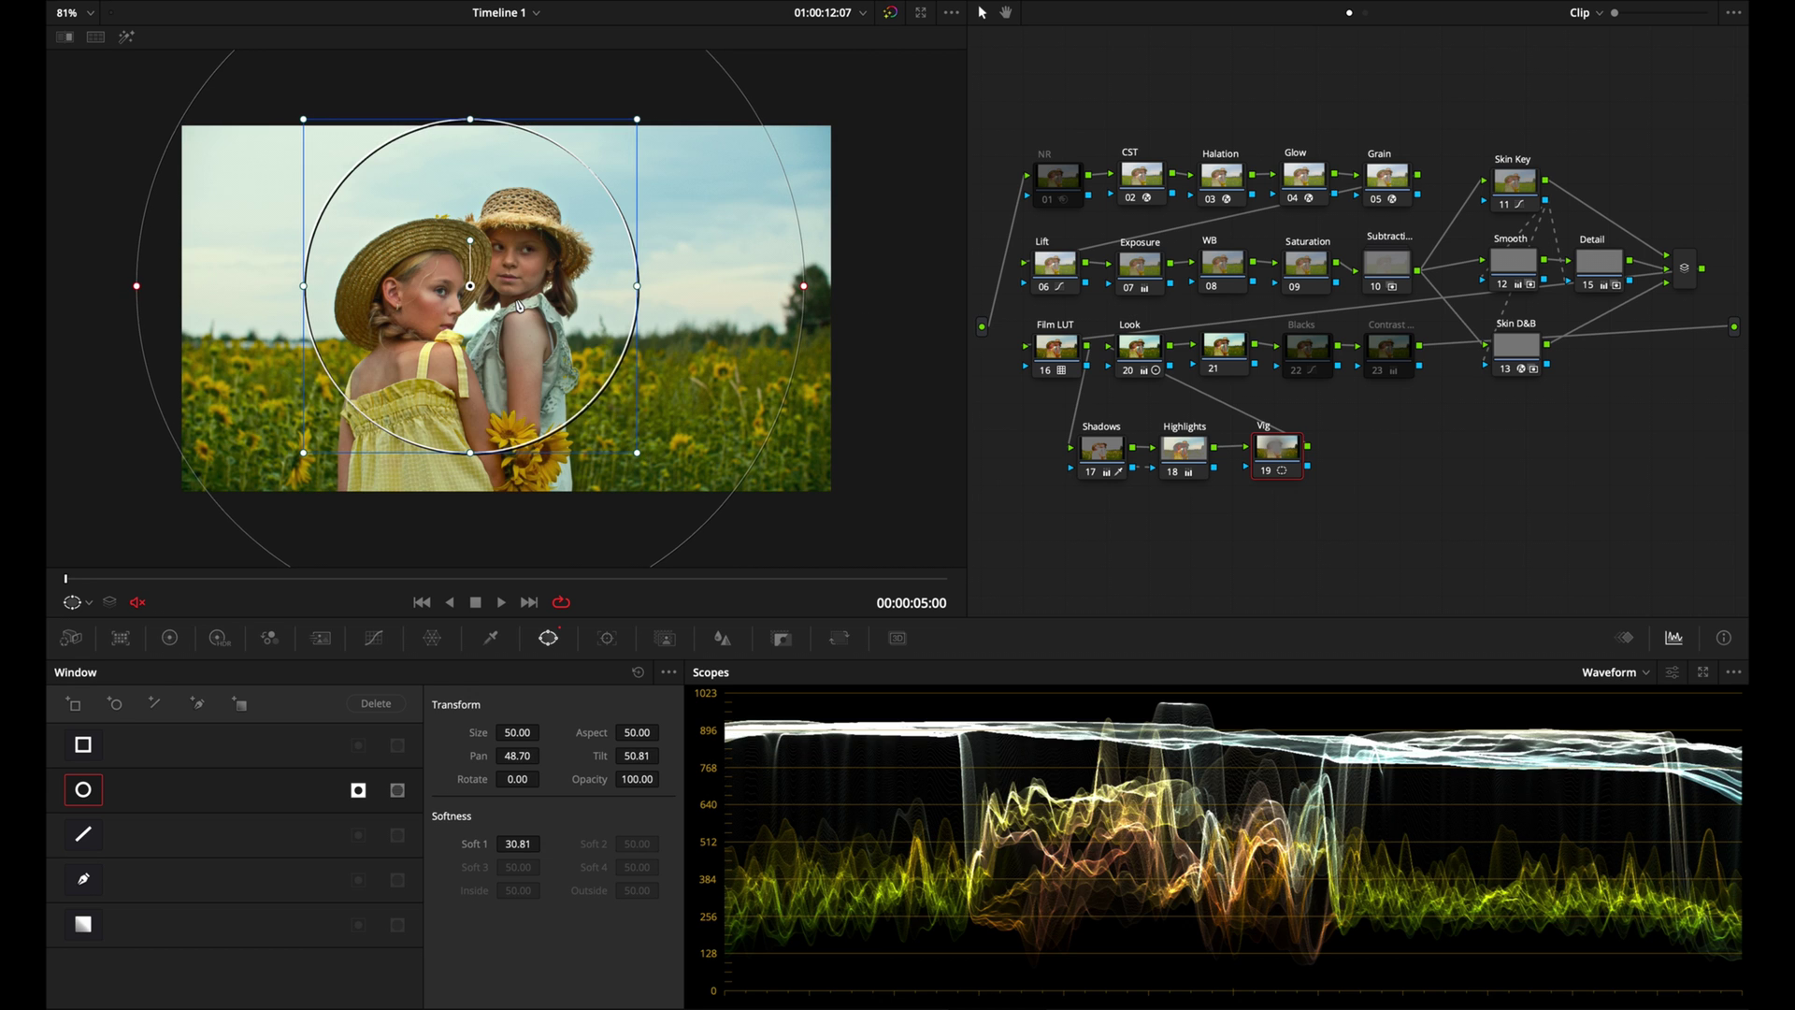
left_click(169, 638)
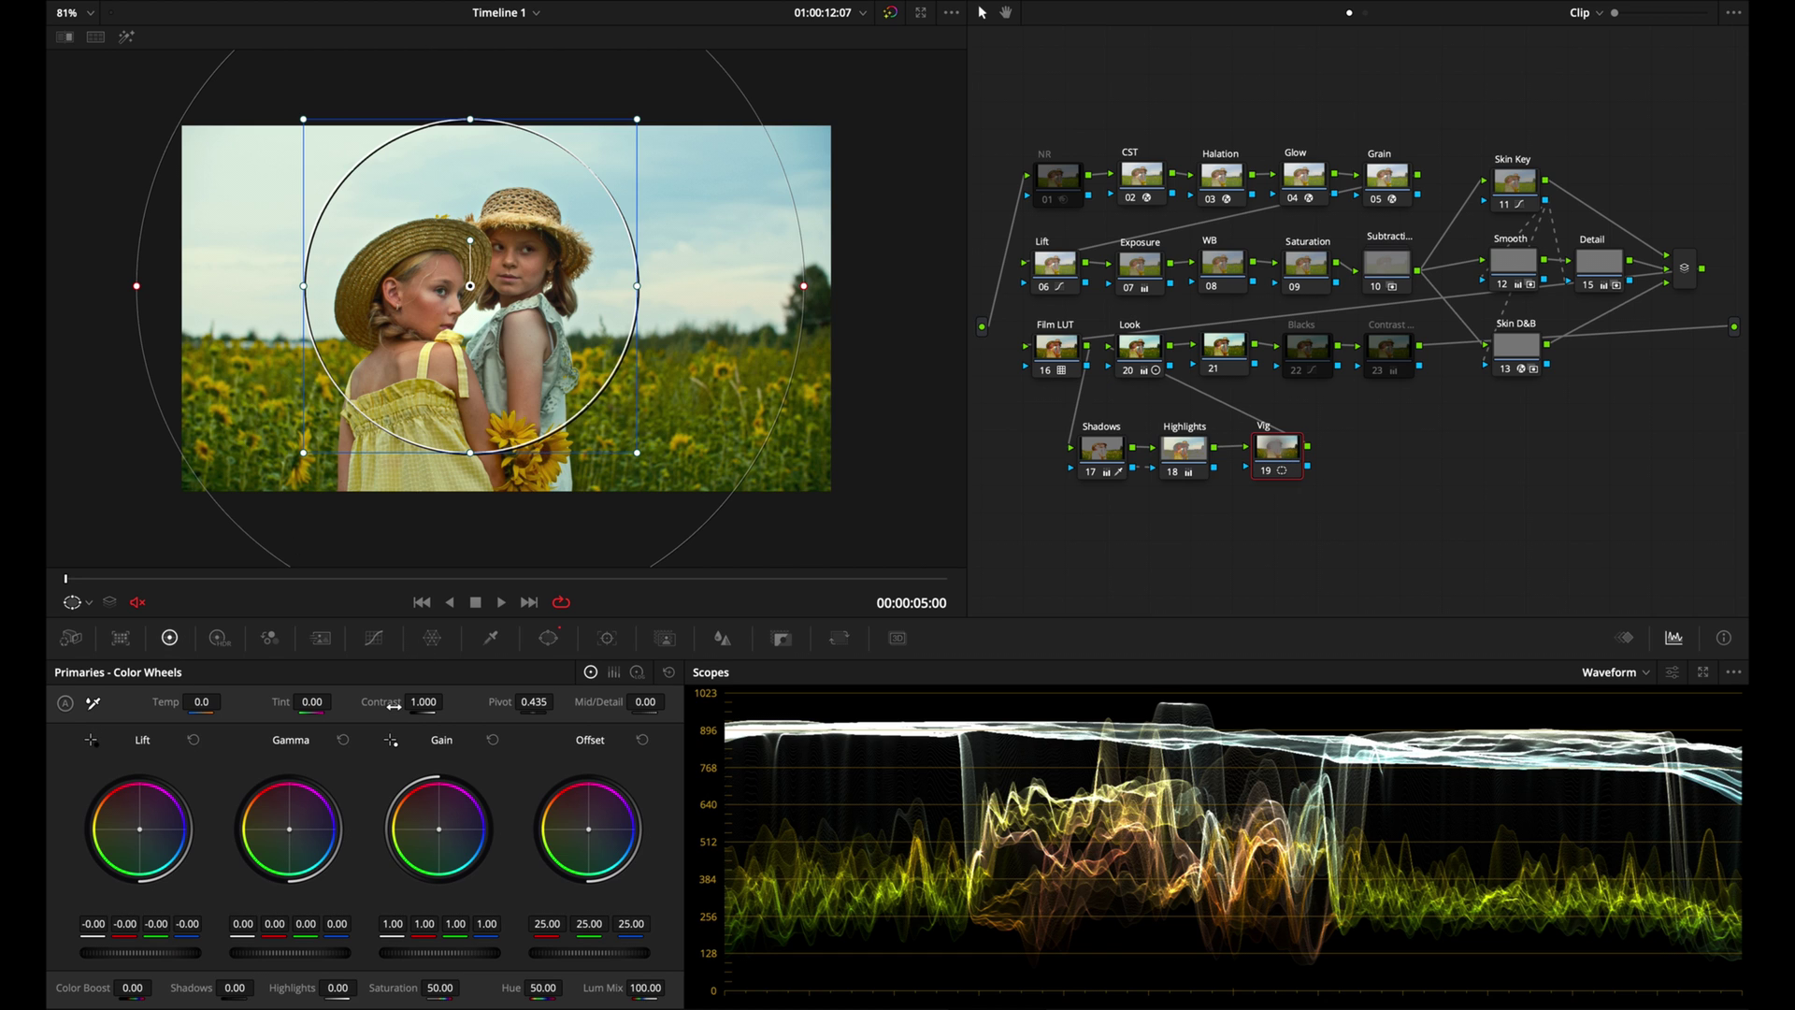
- Lower the Vig node's contrast to about 0.900 with the window outline hidden, comparing on/off
left_click_drag(394, 705, 342, 690)
left_click(88, 602)
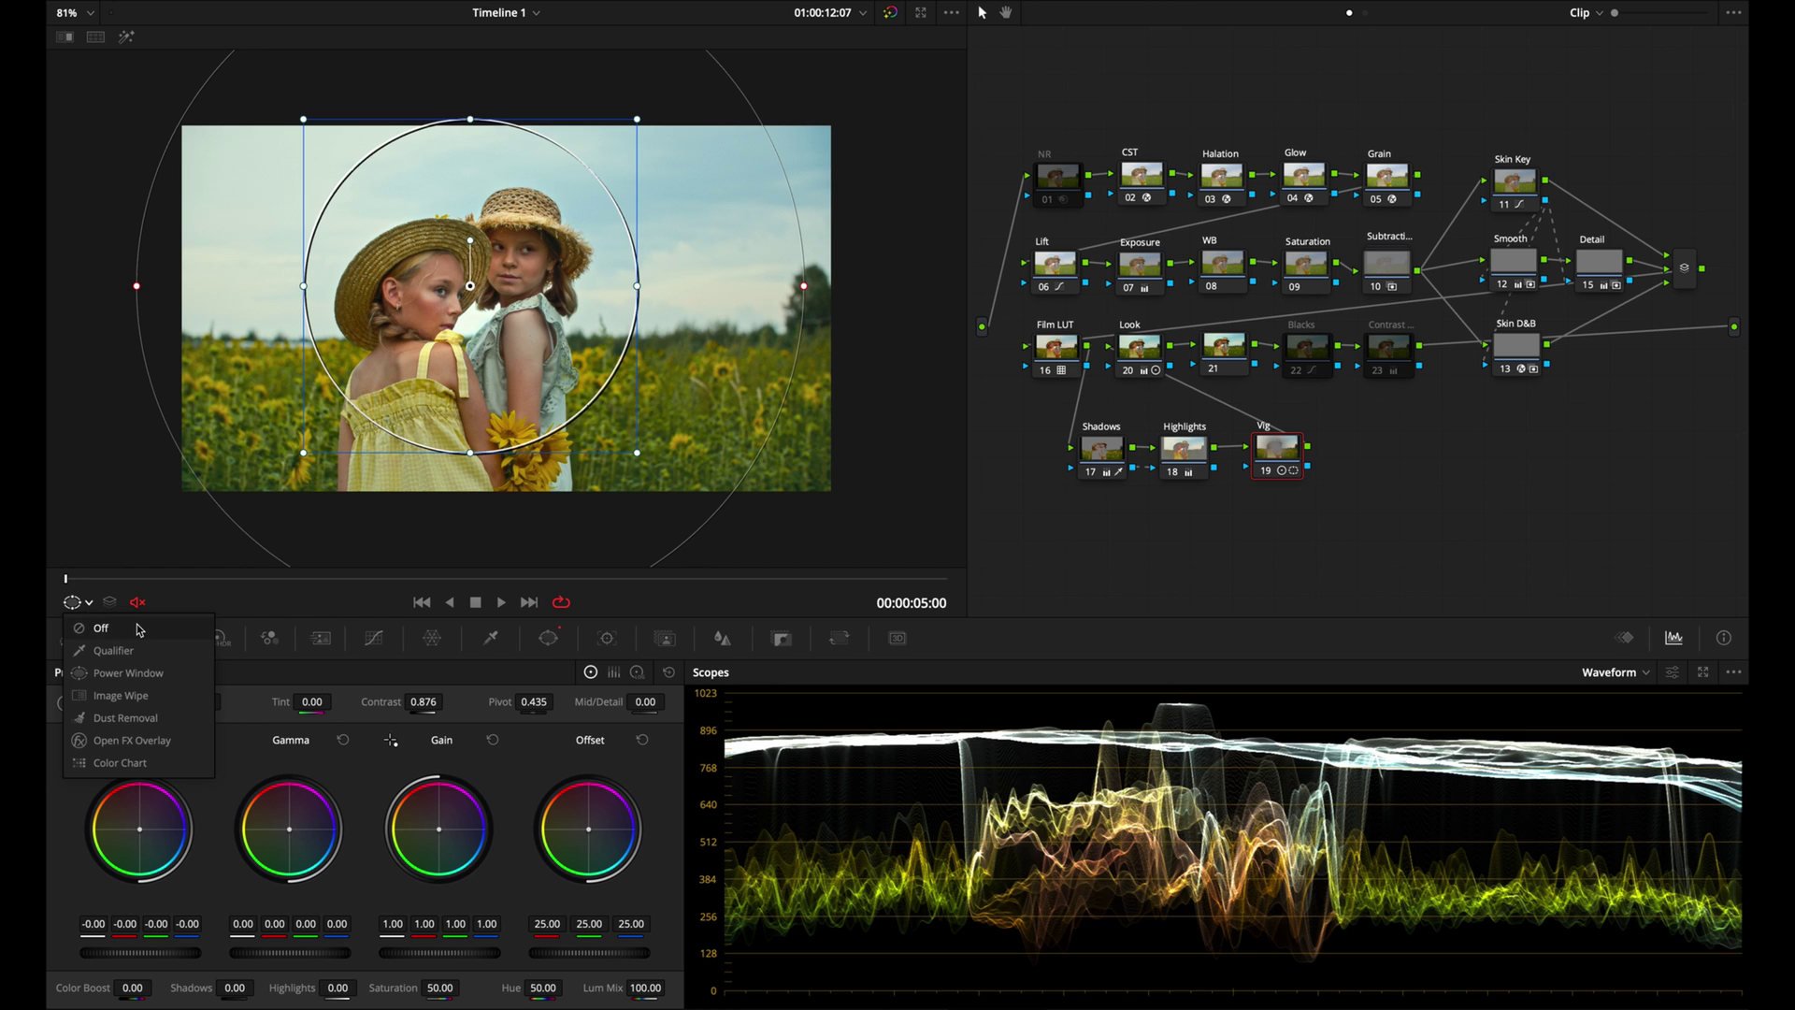
left_click(138, 628)
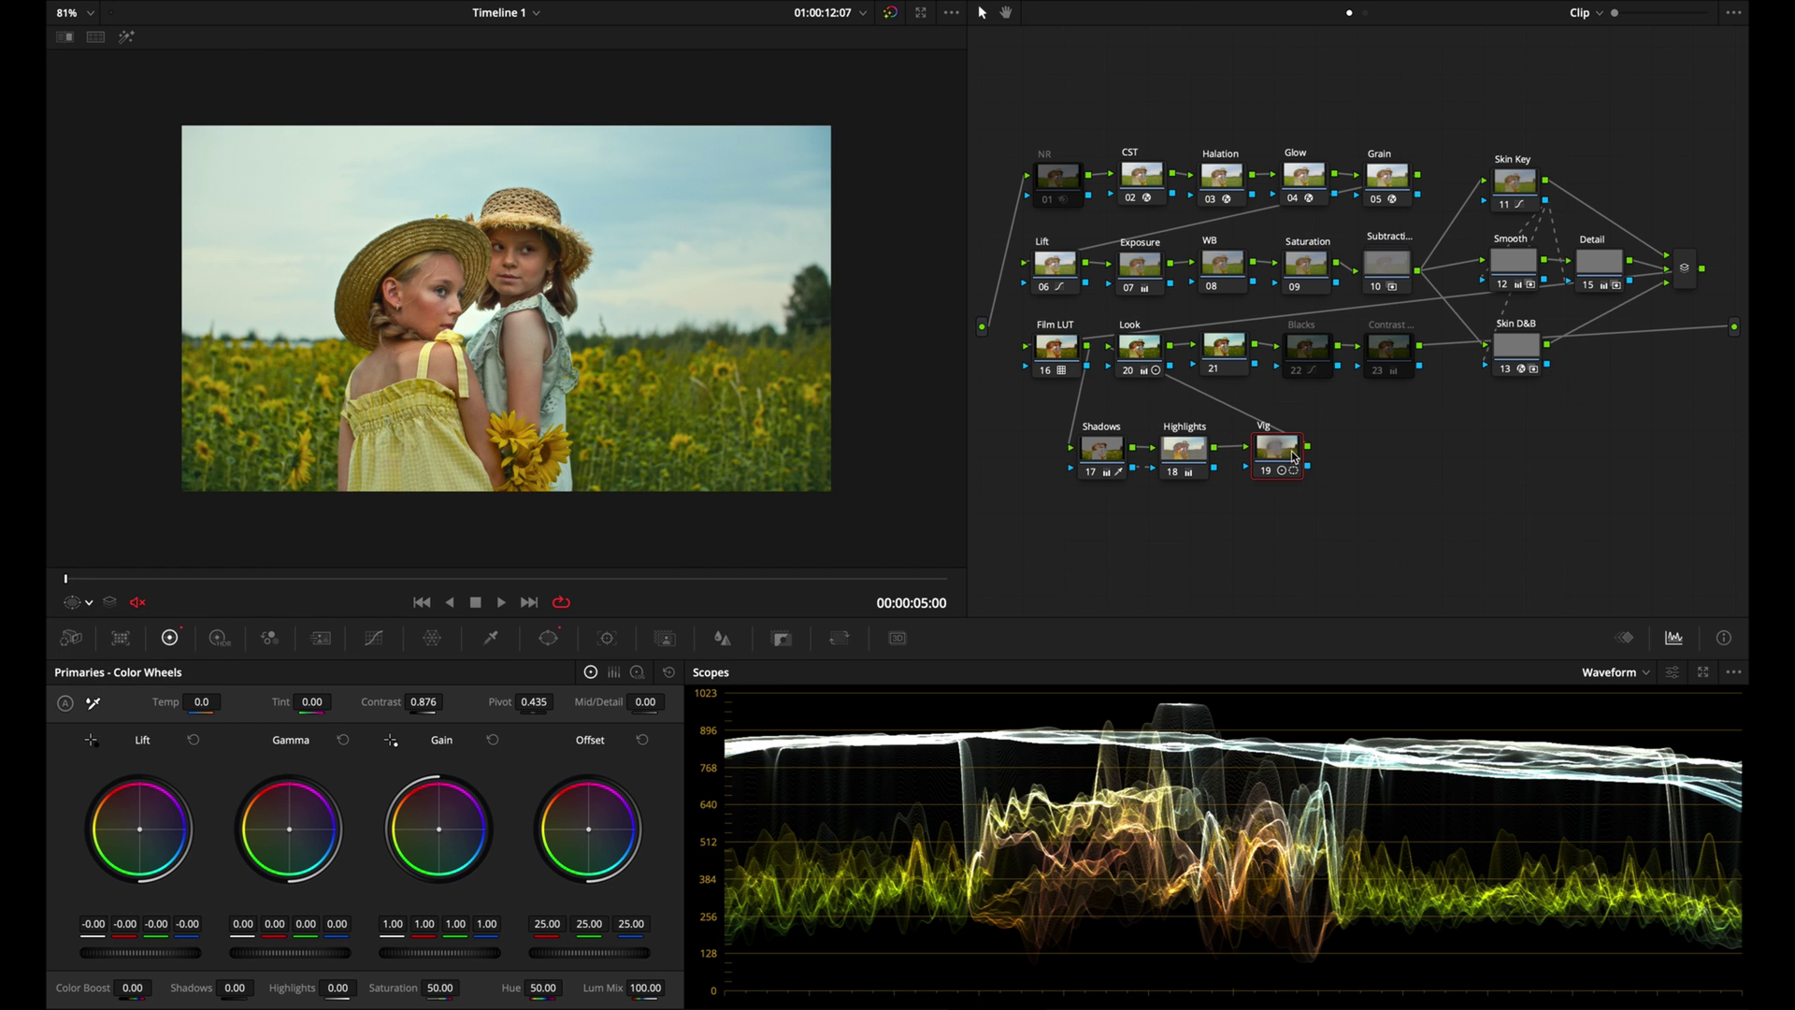
key("ctrl+d")
key("ctrl+d")
key("ctrl+d")
key("ctrl+d")
key("ctrl+d")
key("ctrl+d")
key("ctrl+d")
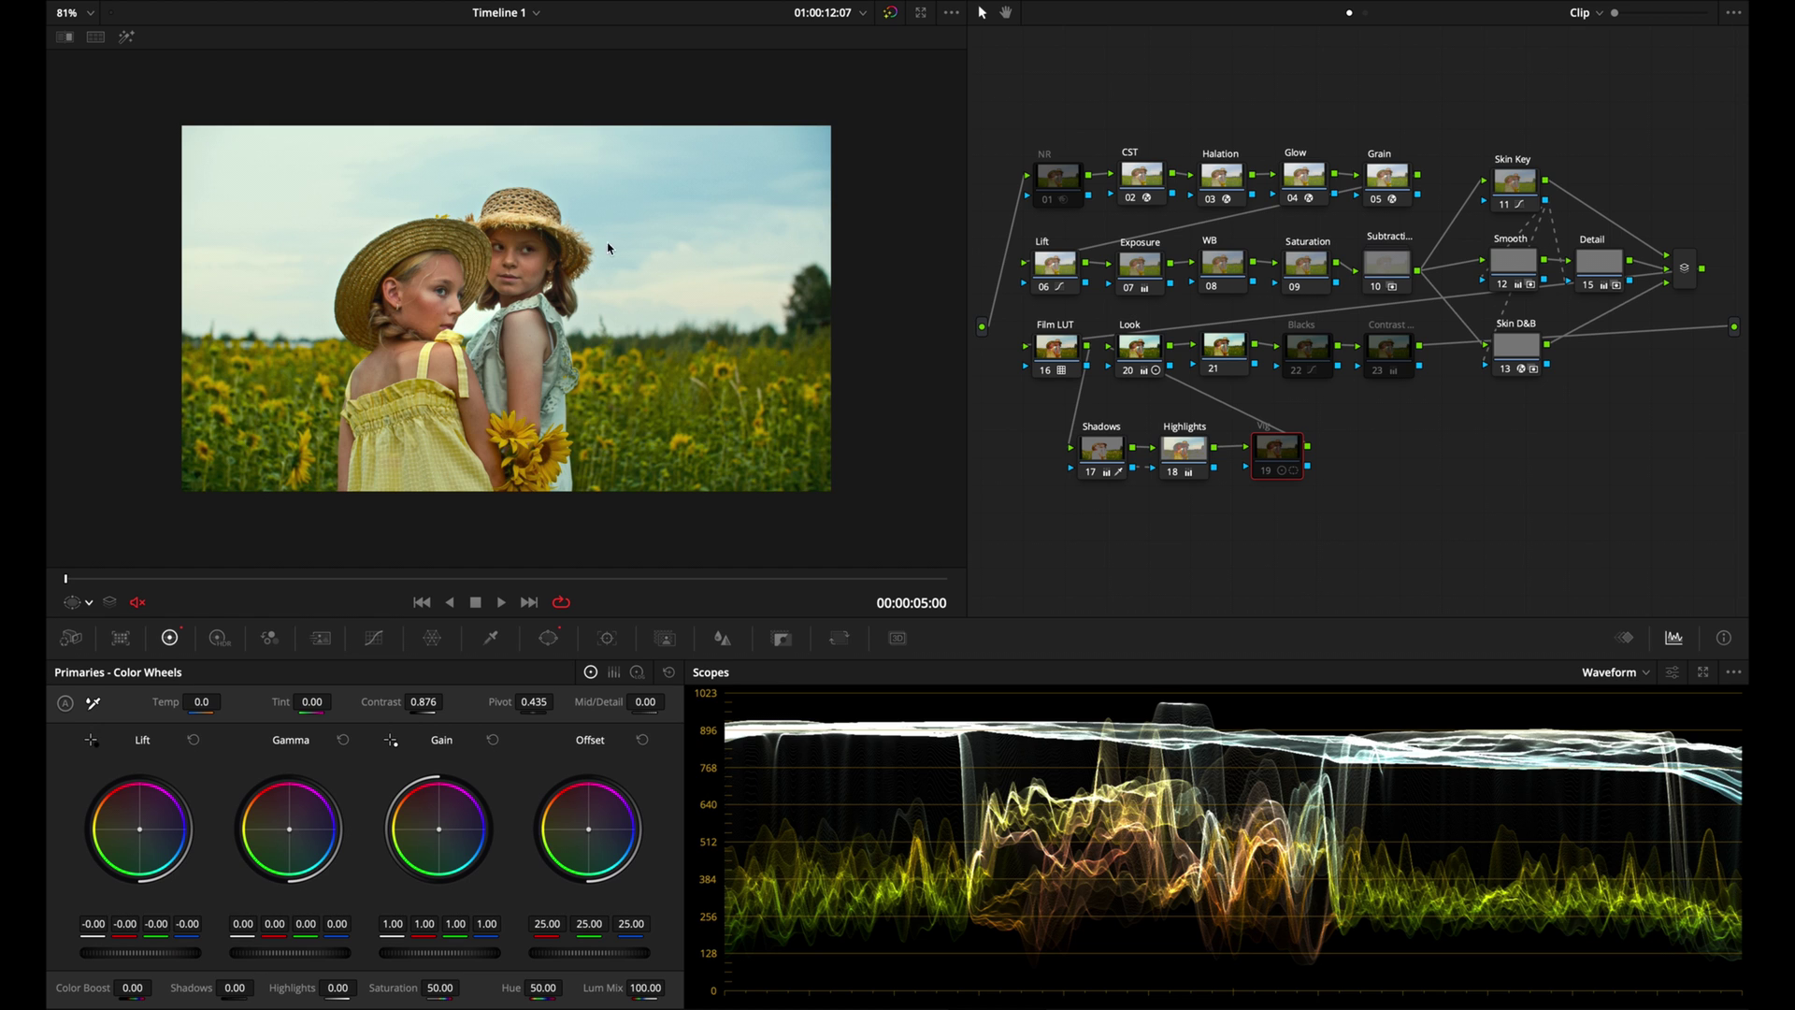
key("ctrl+d")
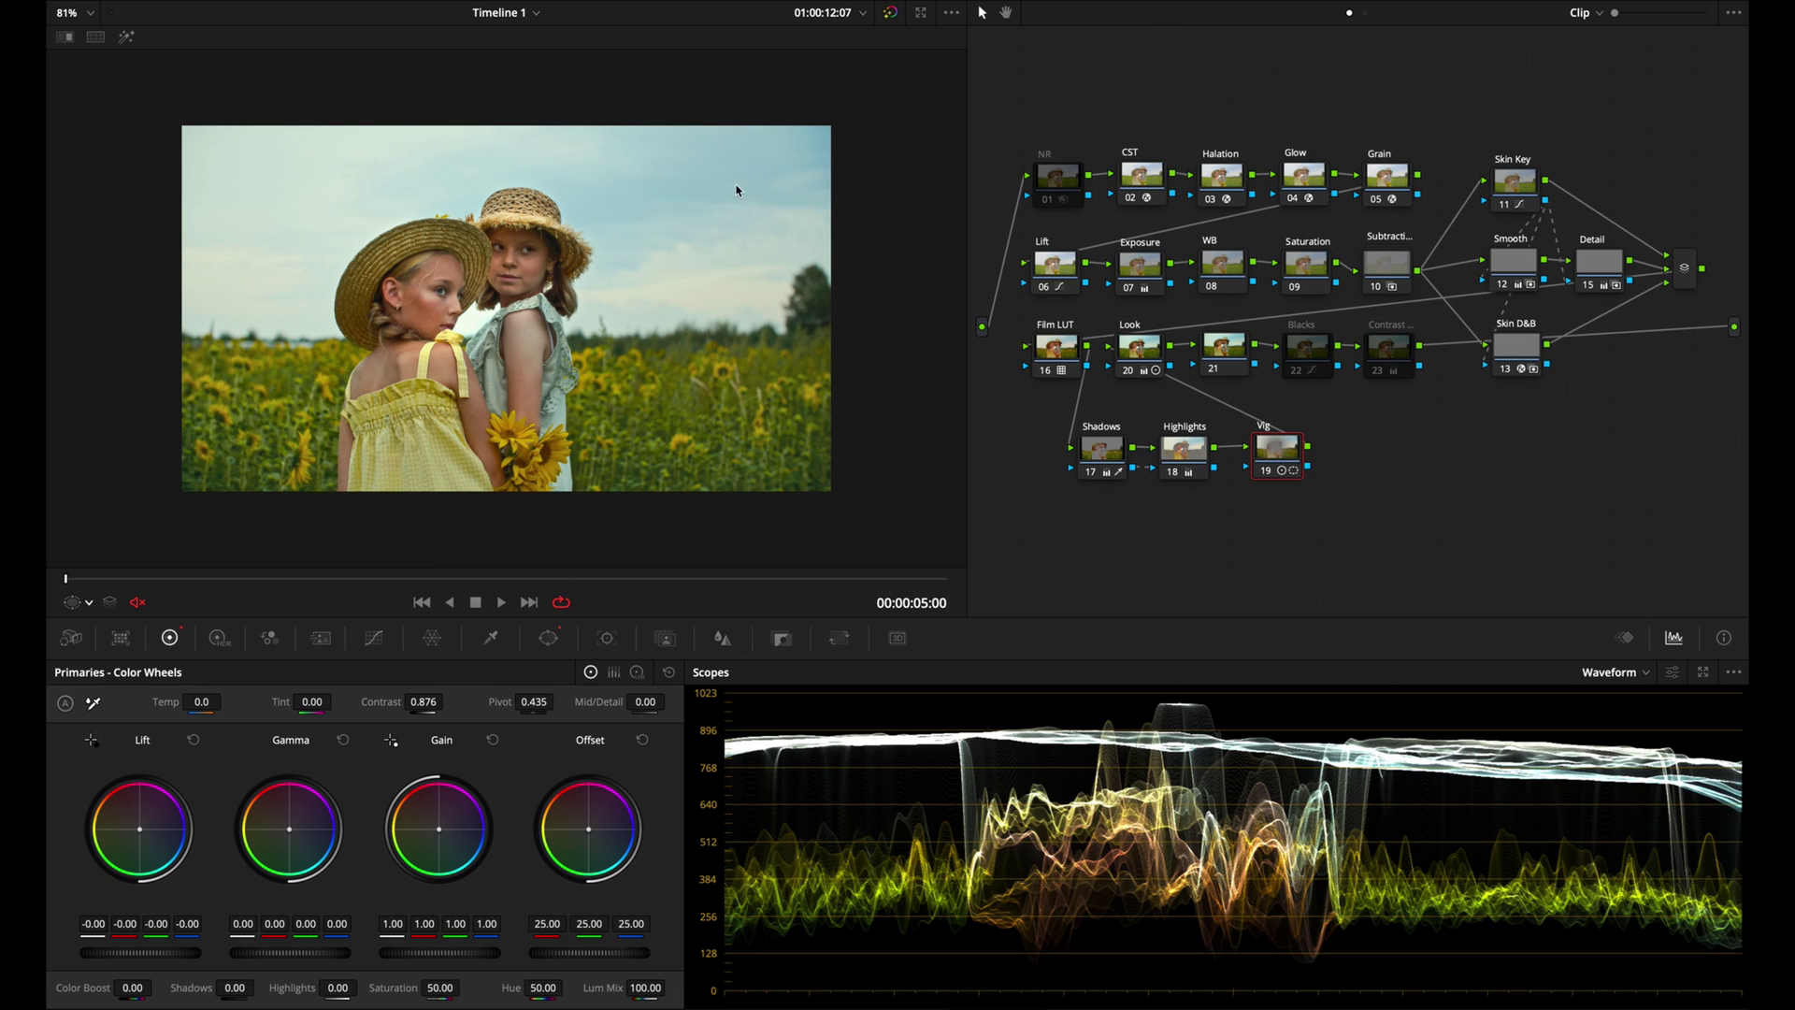
left_click_drag(394, 701, 398, 701)
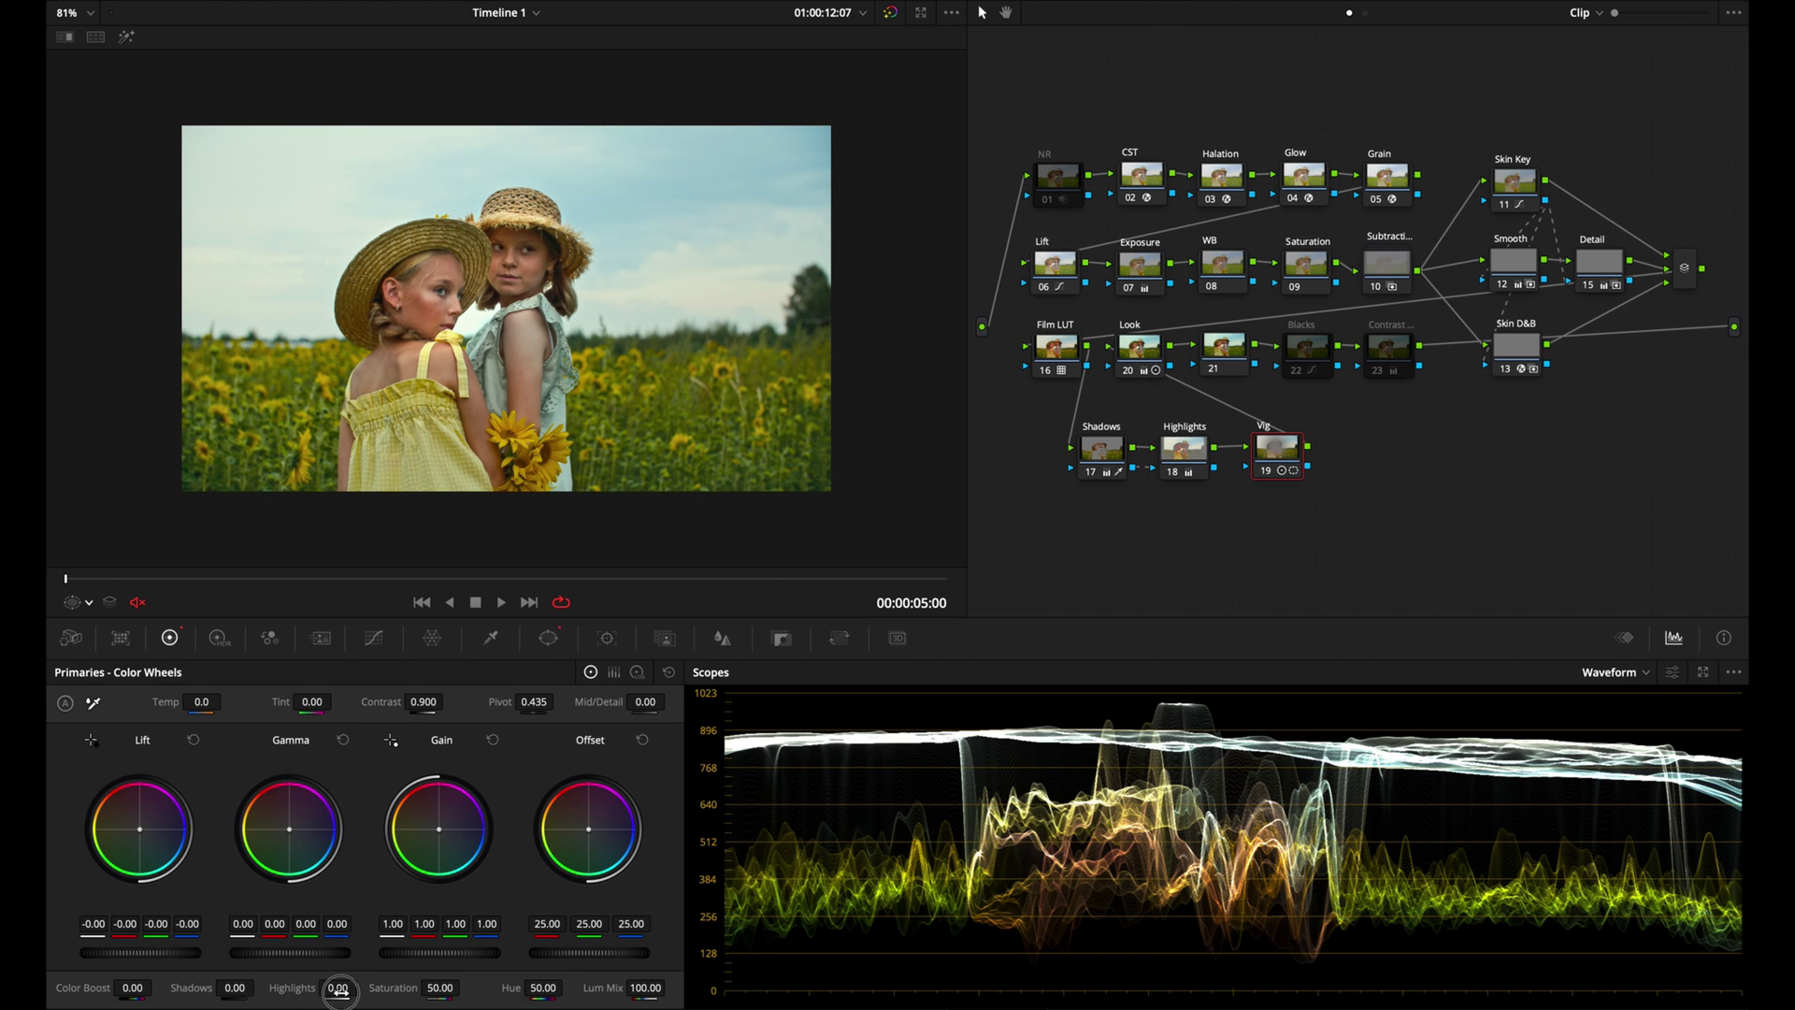
- Pull the Vig node's edge highlights down, settling them at -15
left_click_drag(339, 989, 321, 991)
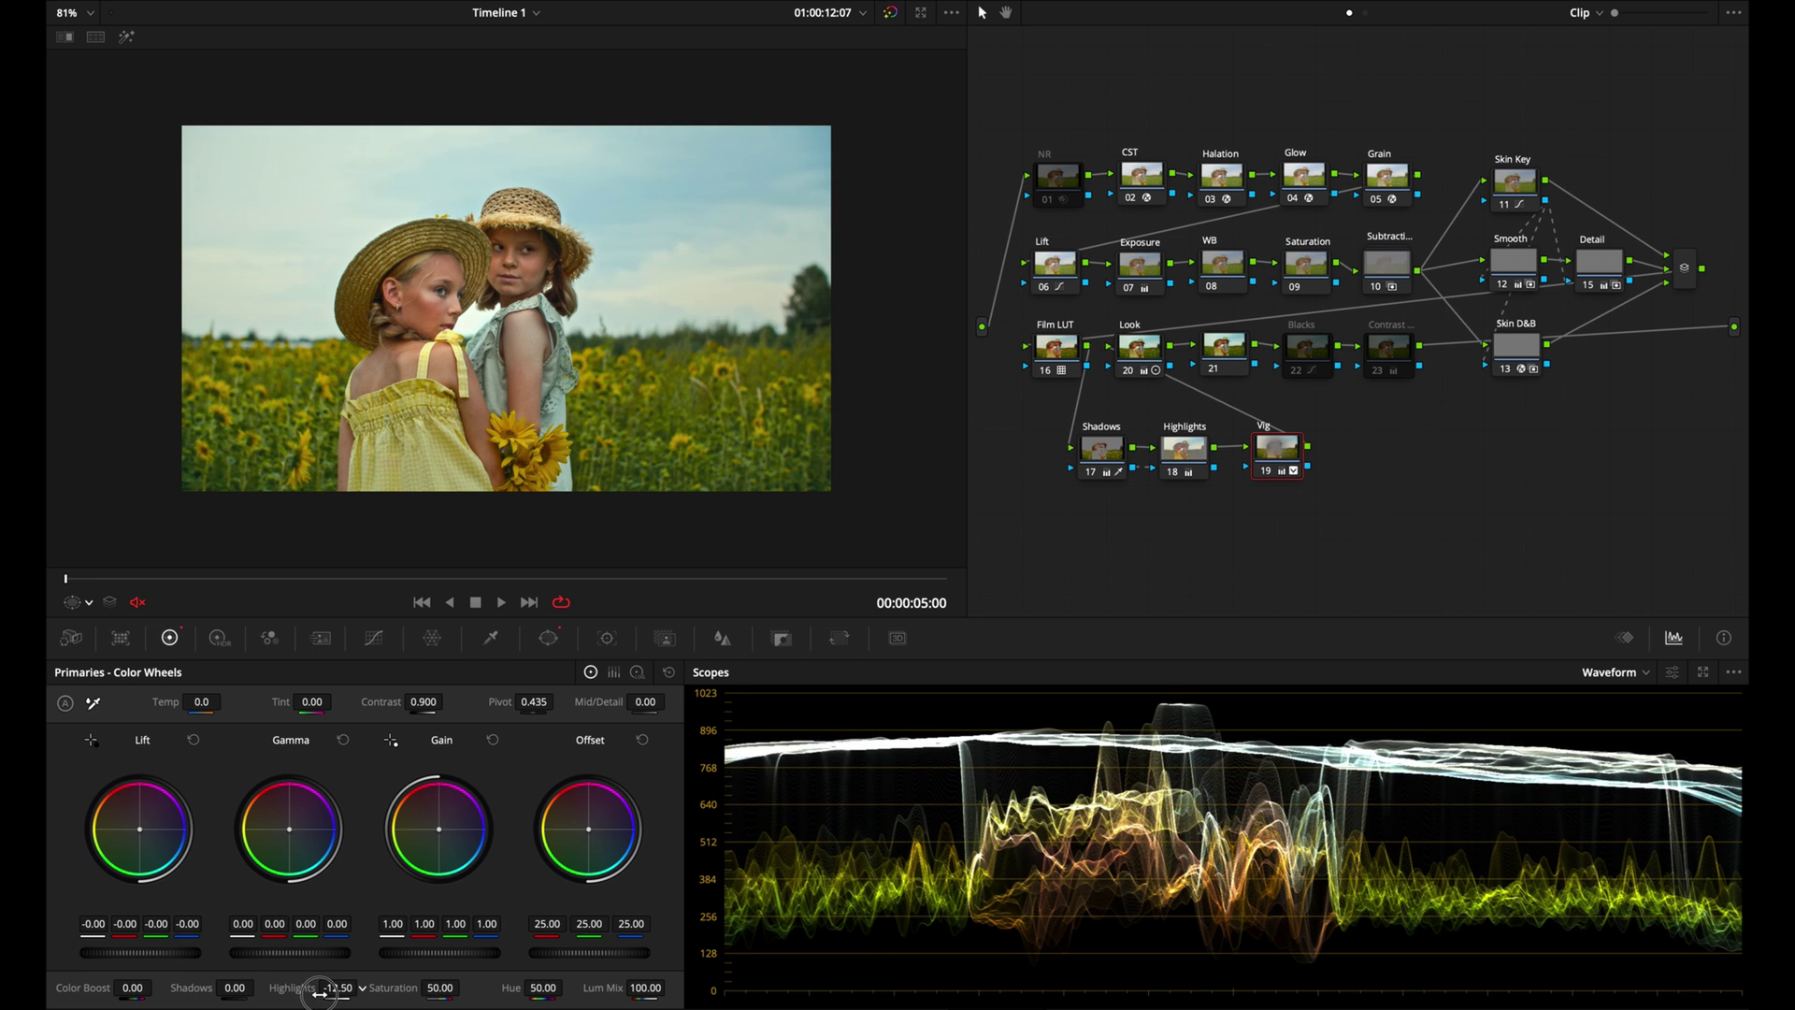
left_click_drag(320, 993, 321, 993)
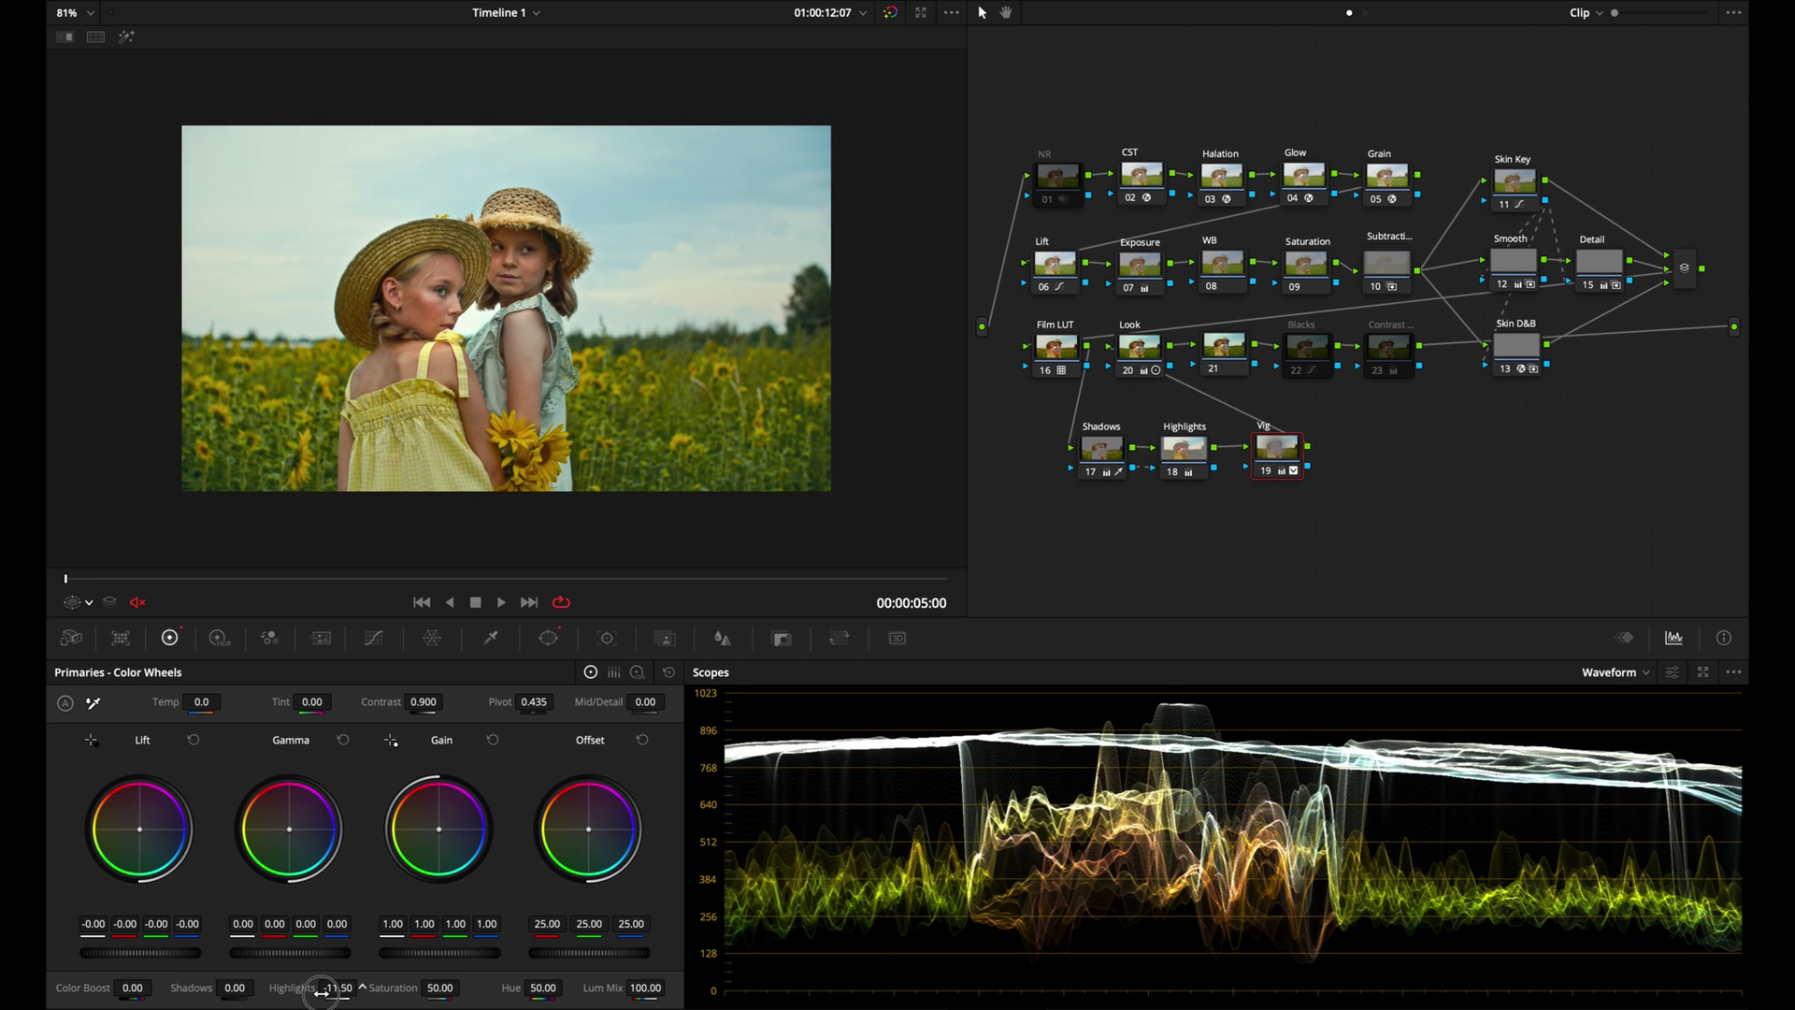
left_click_drag(323, 991, 327, 991)
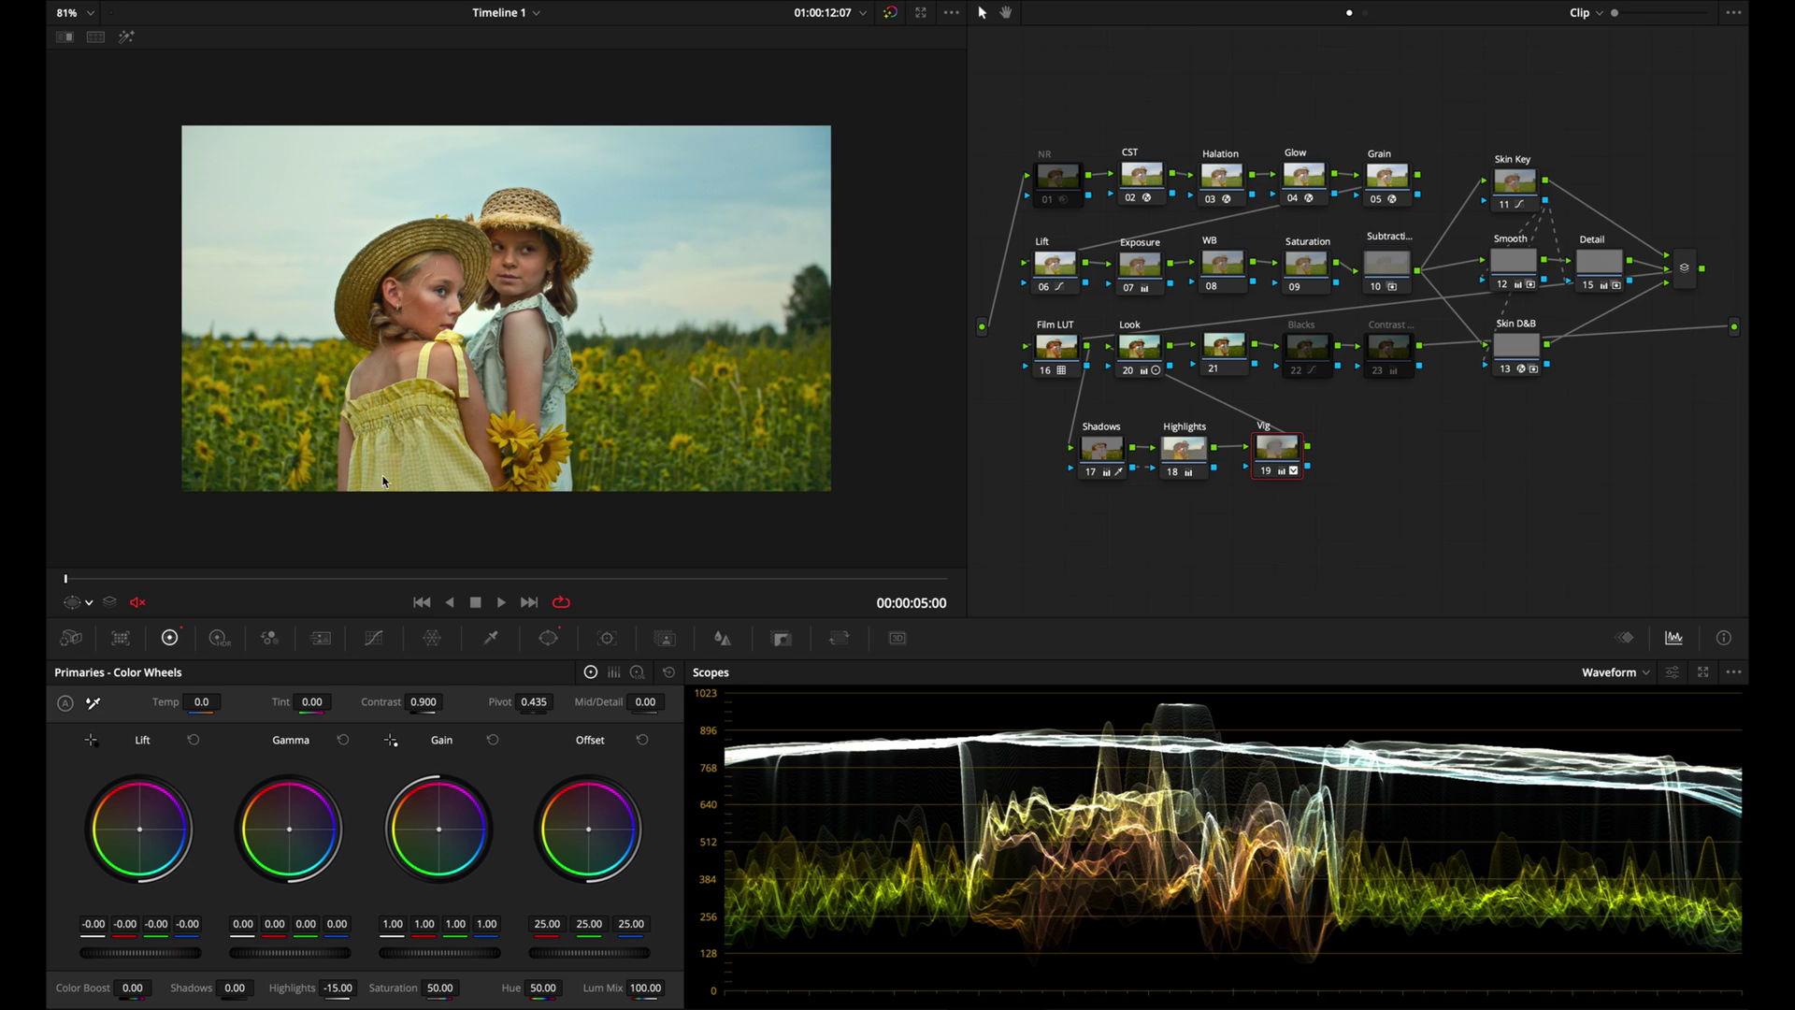
- Drain the Vig node's saturation to 0 for comparison, then bring it back to 45.60
scroll(535, 372, "up", 3)
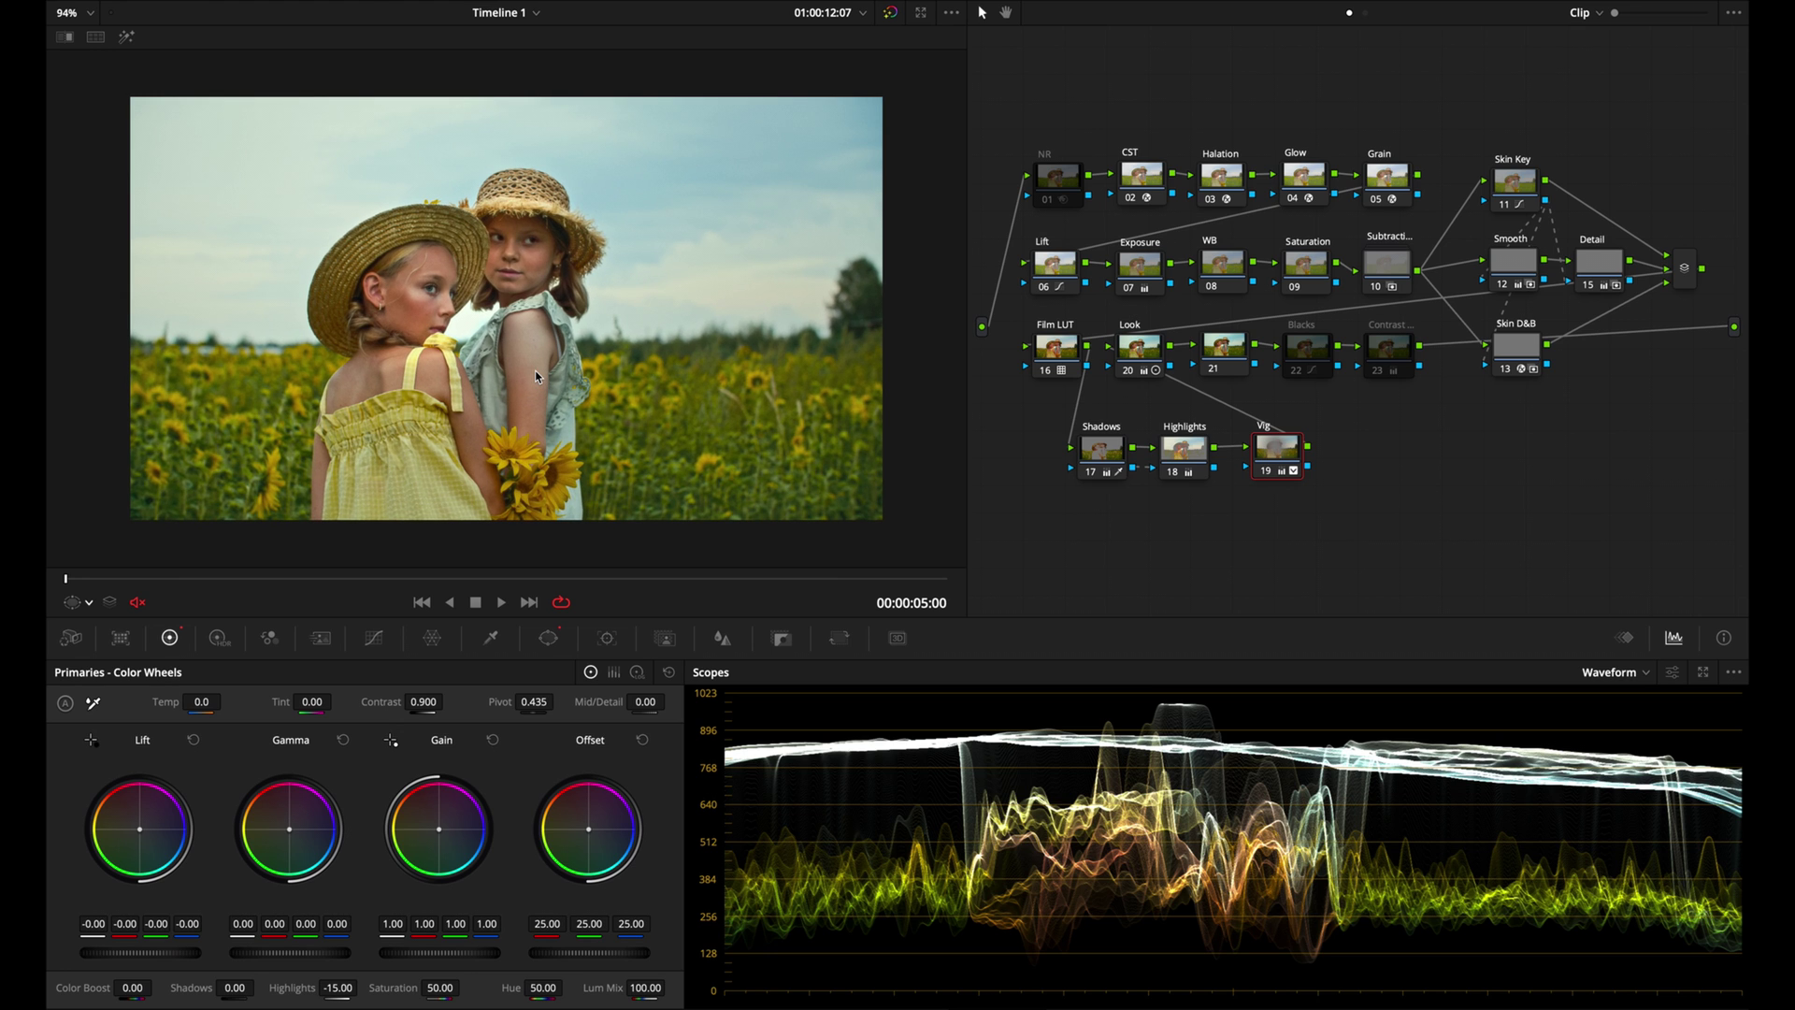
left_click_drag(1276, 461, 1270, 456)
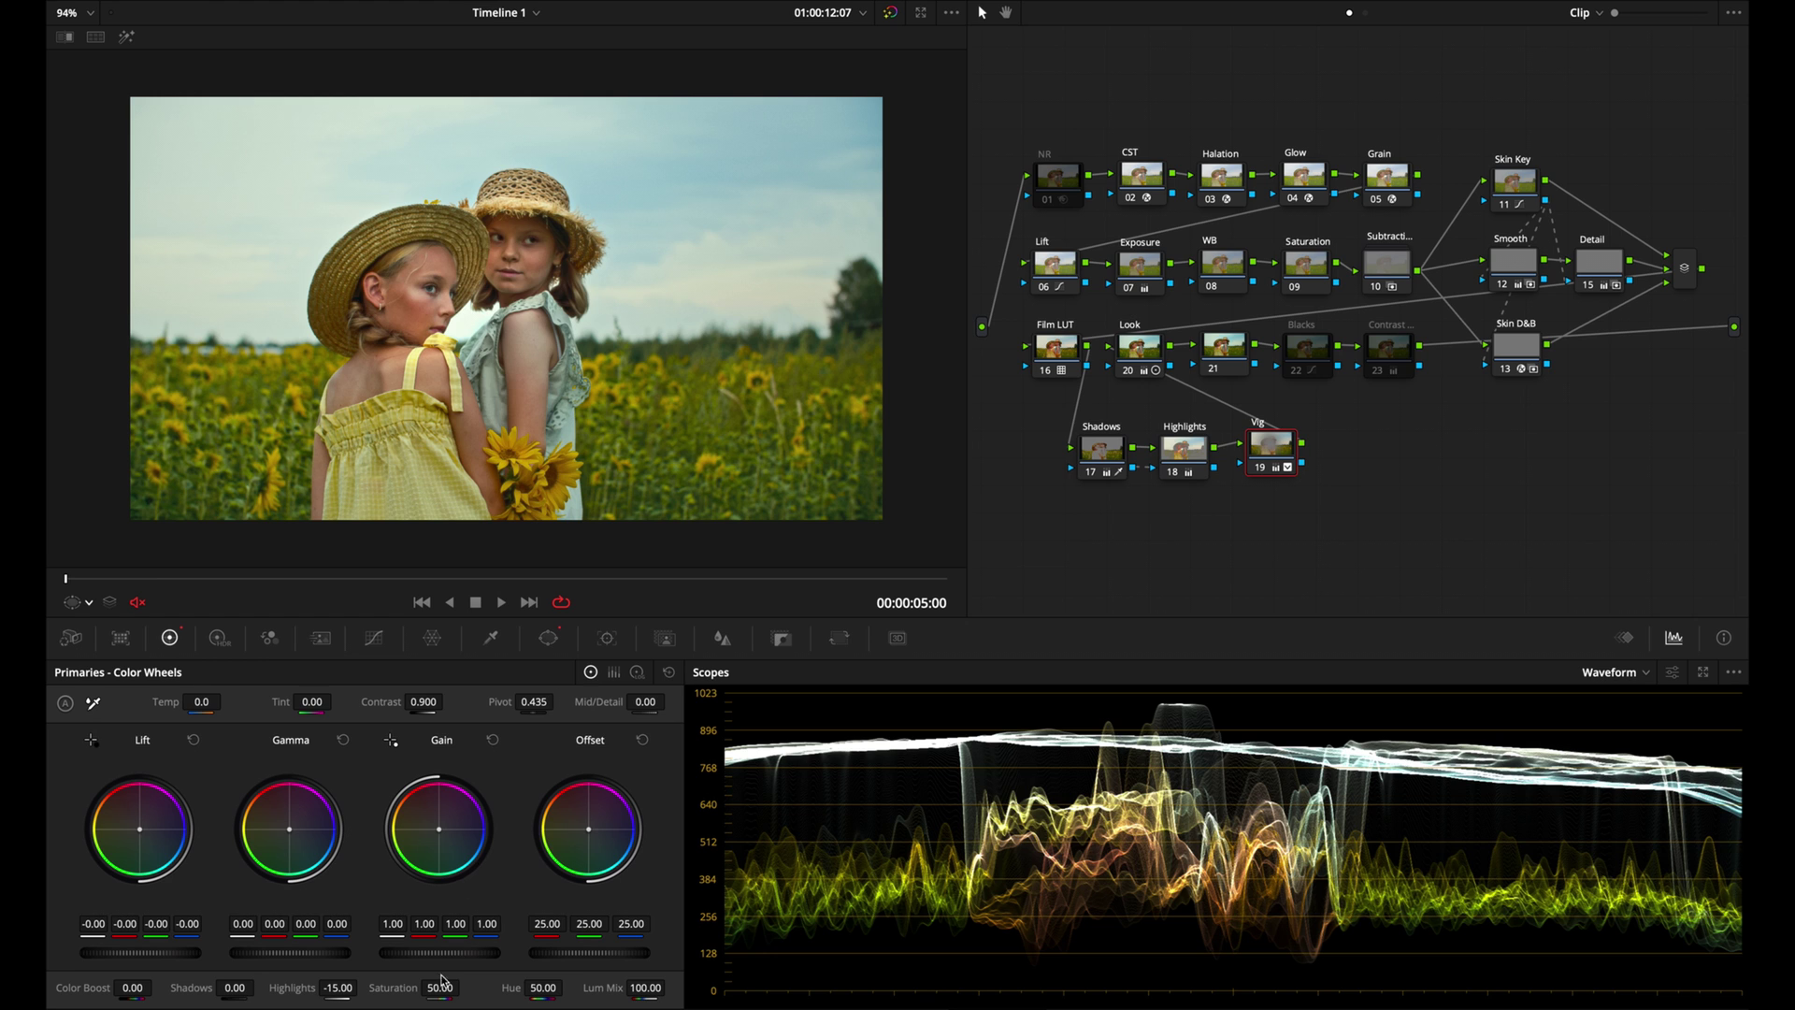
left_click(441, 988)
left_click_drag(441, 990, 178, 977)
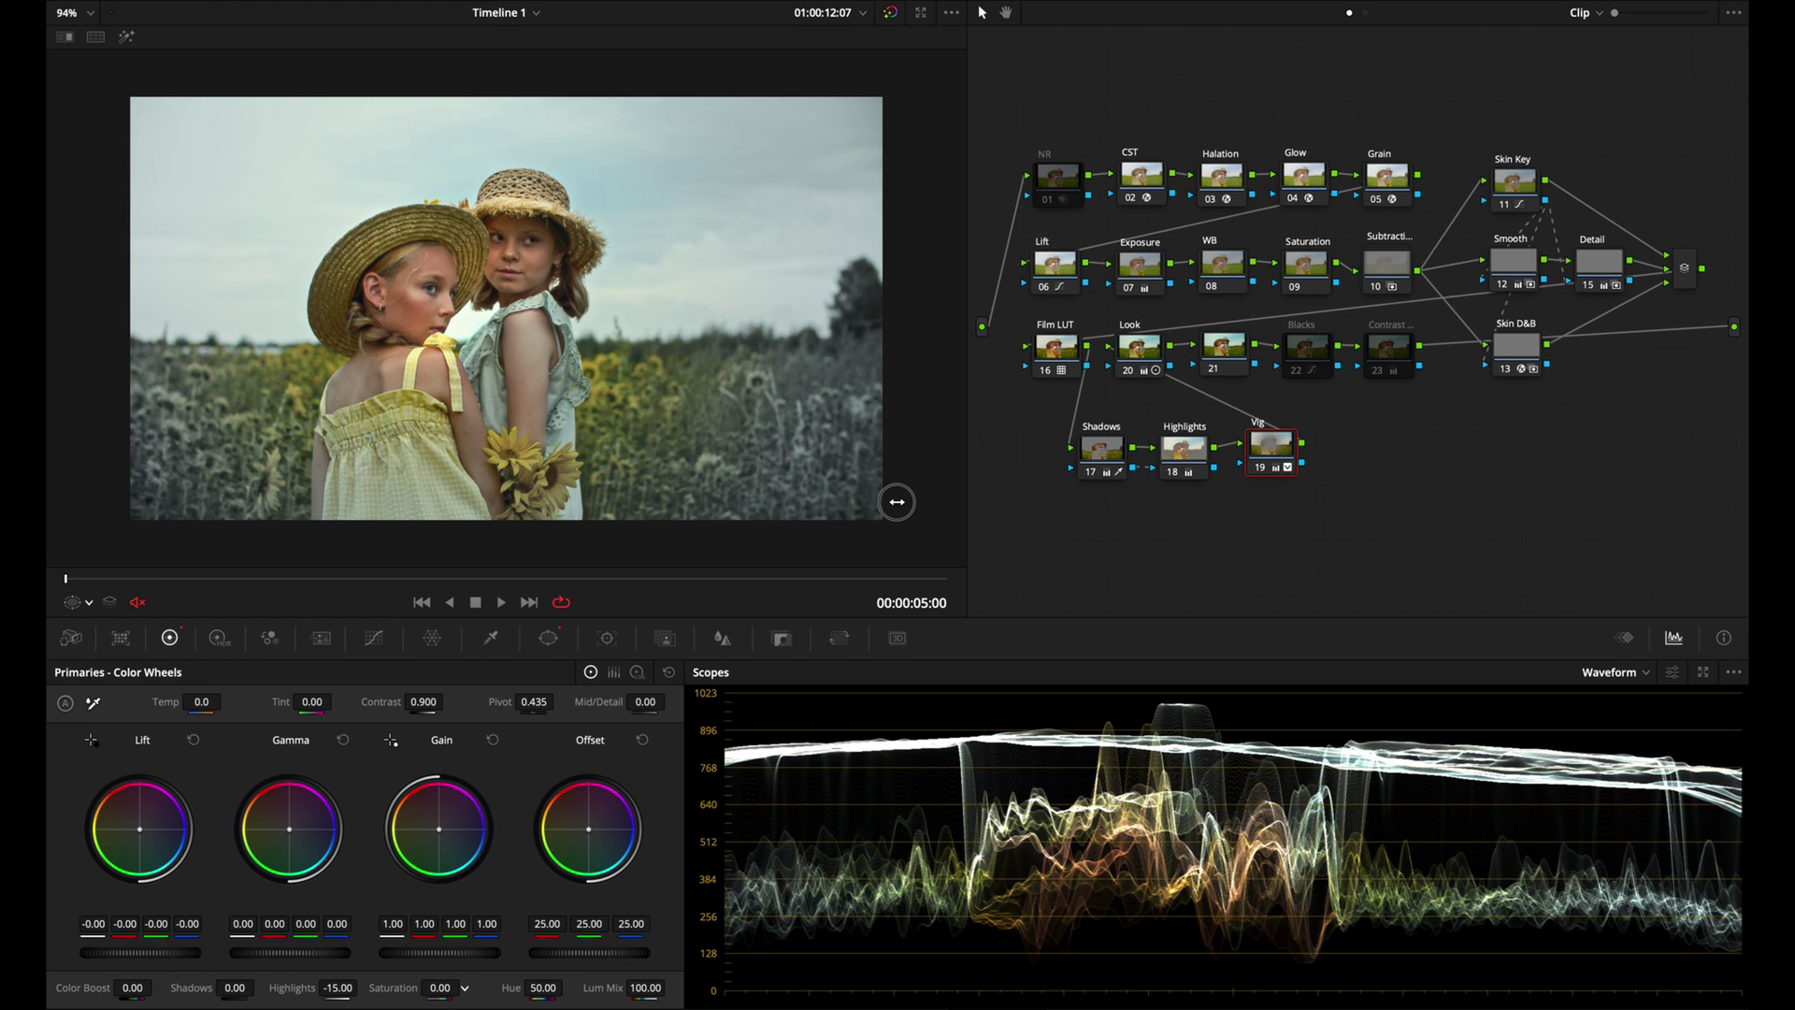
left_click_drag(896, 502, 1064, 502)
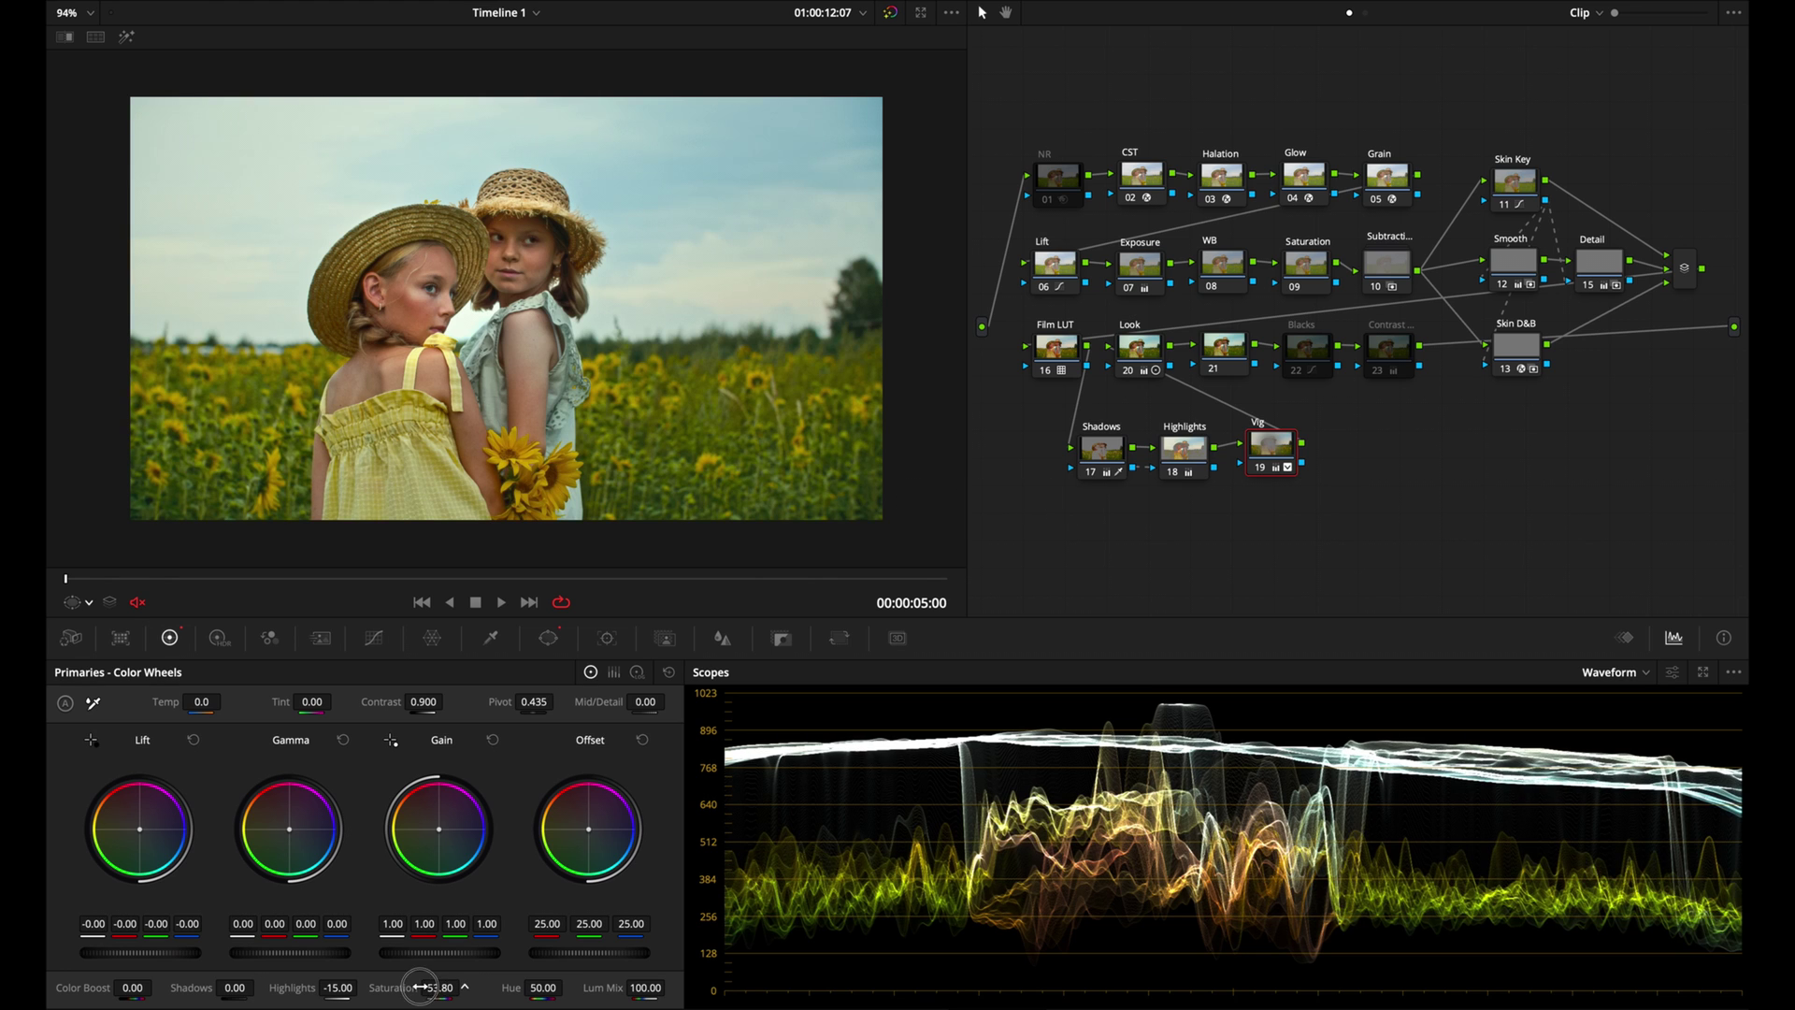
left_click_drag(405, 987, 400, 987)
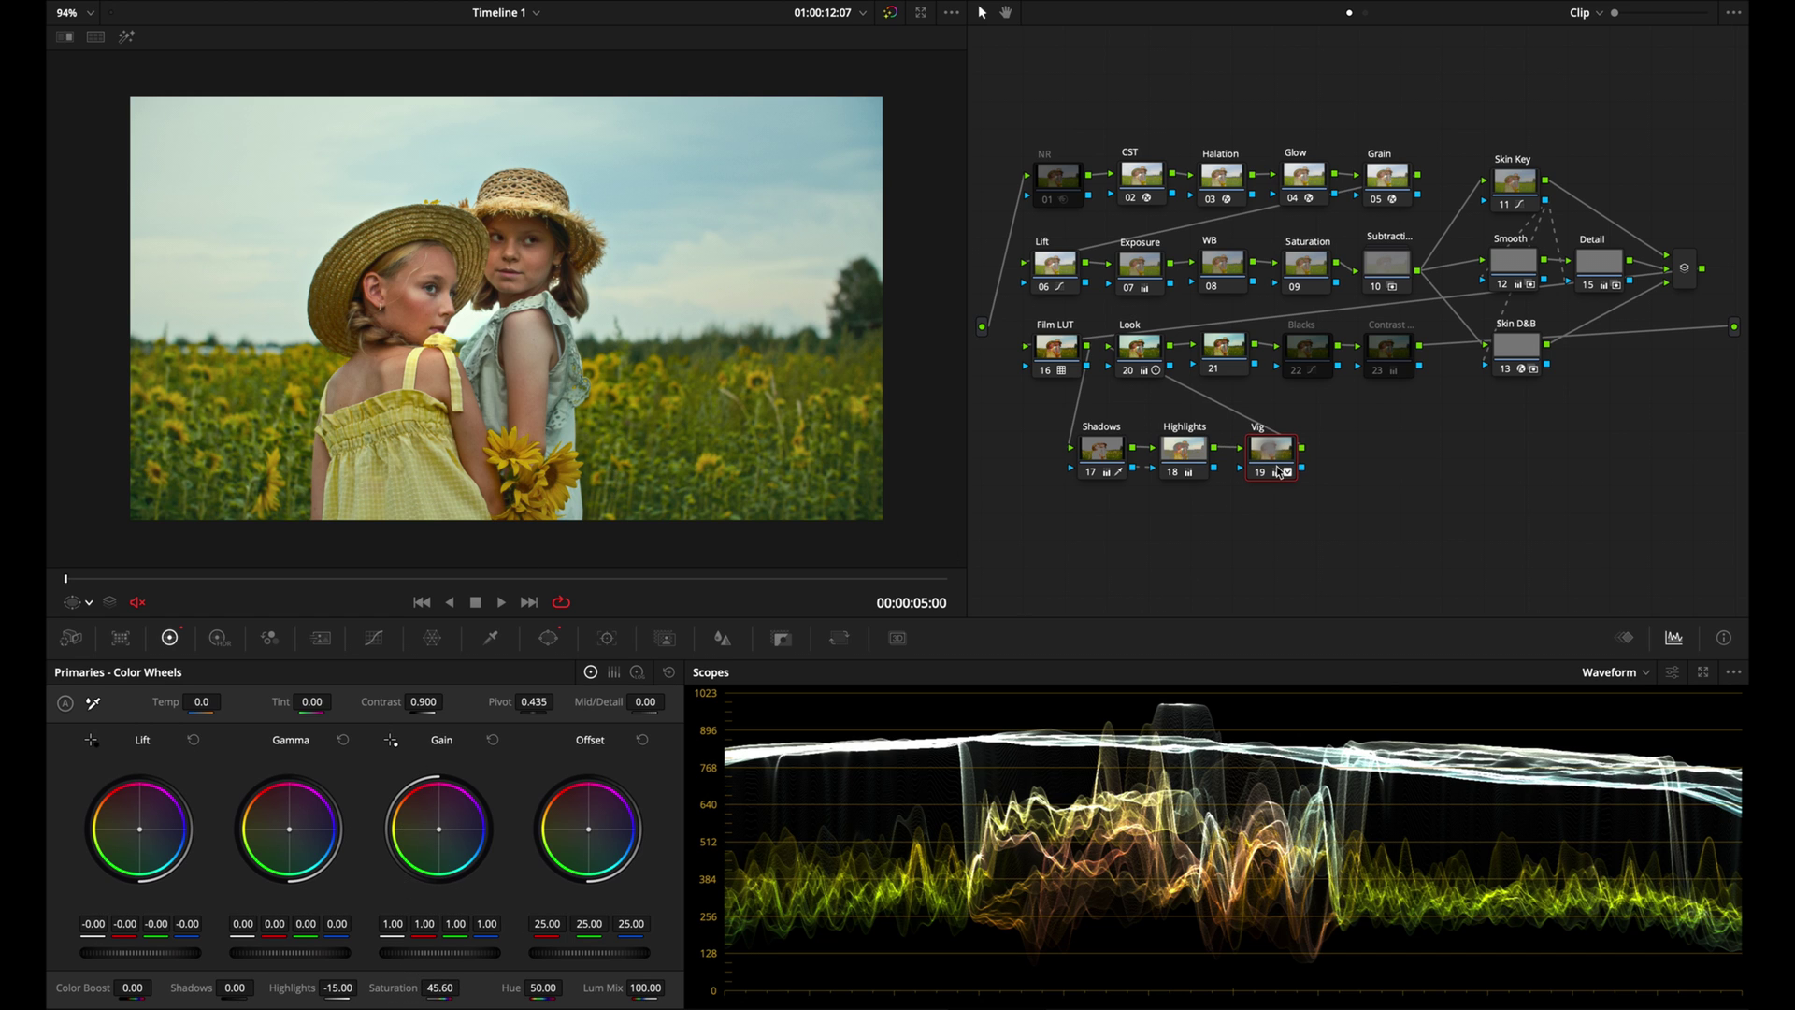
left_click_drag(1280, 467, 1273, 470)
- Bypass and re-enable the Shadows and Highlights nodes with Ctrl+D to compare before and after
left_click_drag(1066, 447, 1186, 513)
key("ctrl+d")
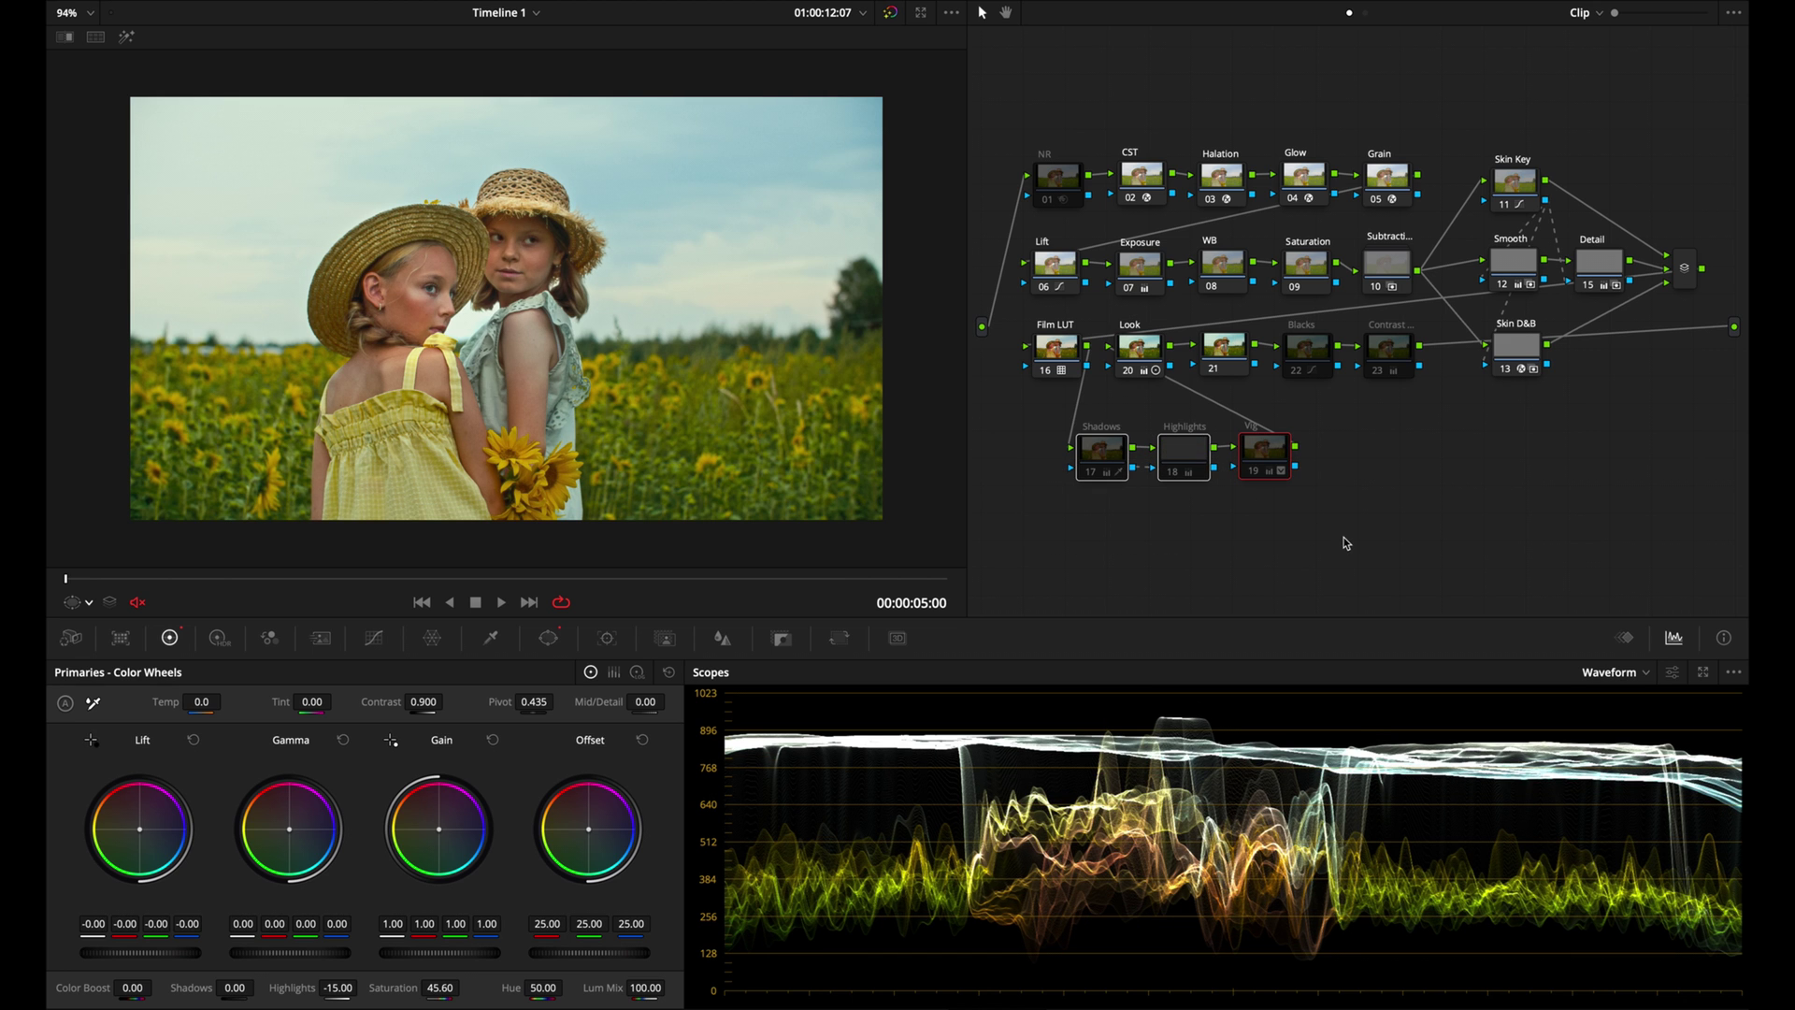
key("ctrl+d")
key("ctrl+d")
key("ctrl+d")
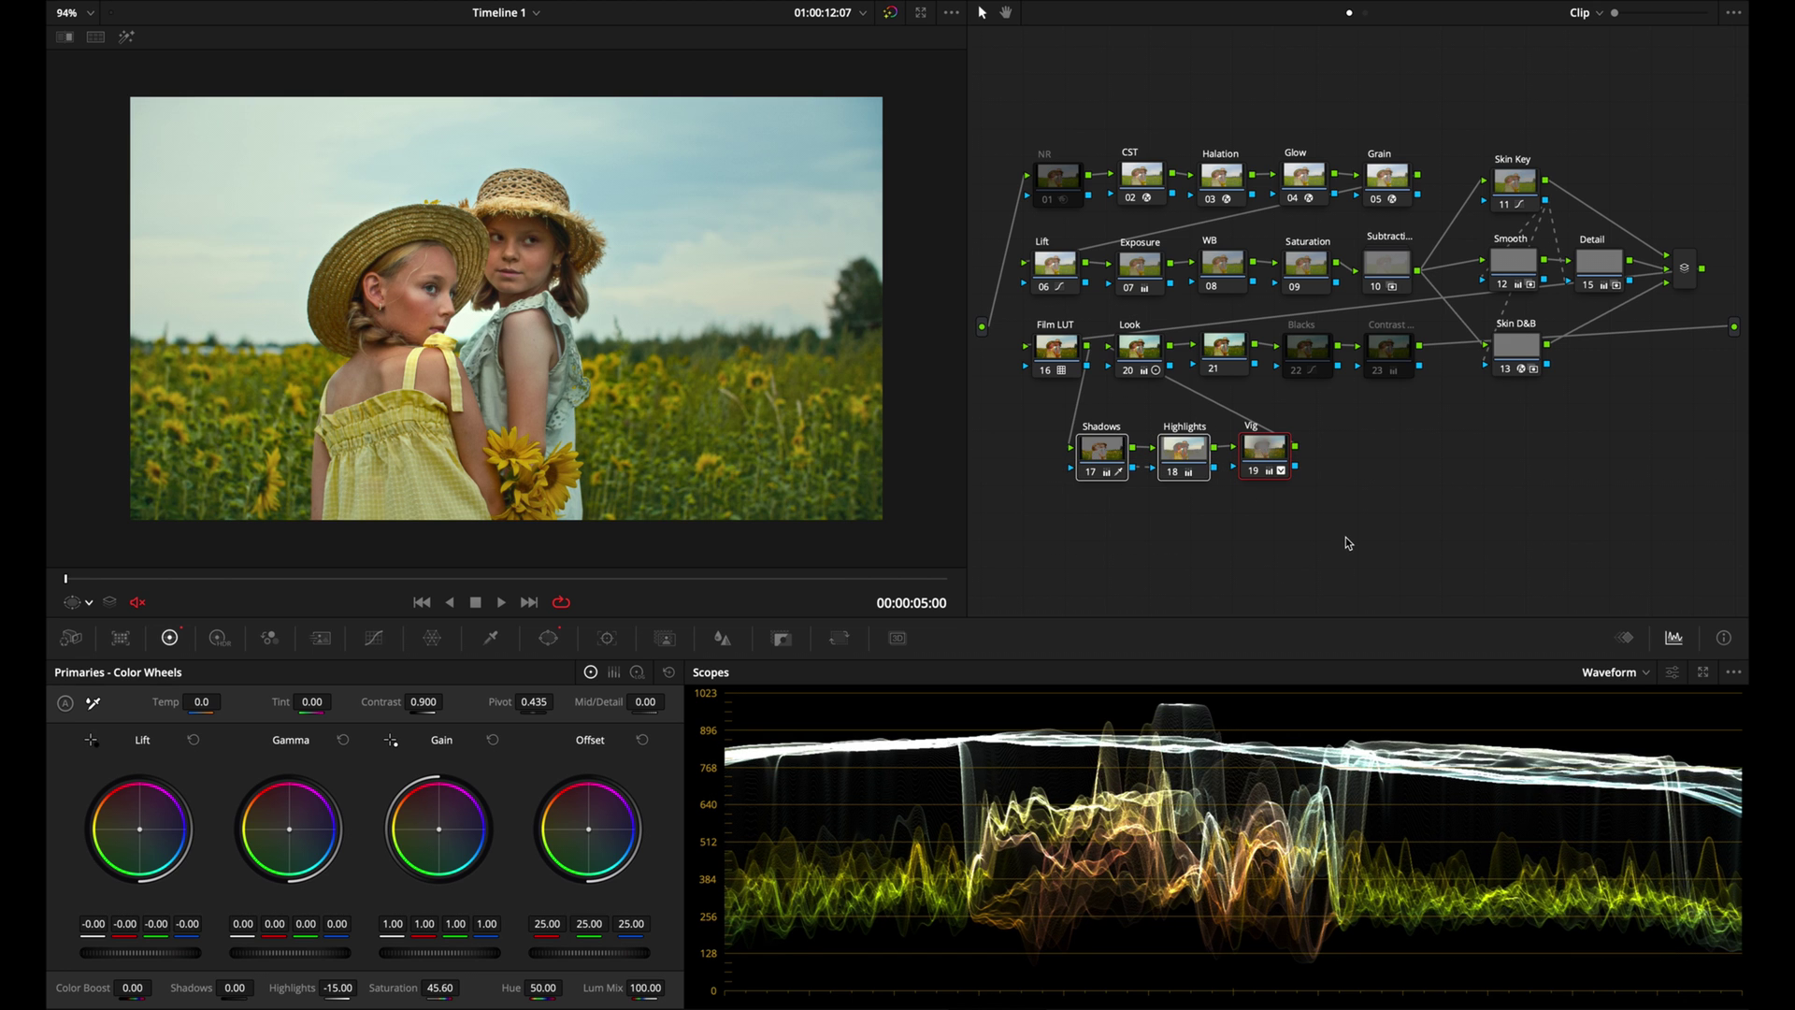
key("ctrl+d")
key("ctrl+d")
key("ctrl+d")
key("ctrl+d")
key("ctrl+d")
- Set the Shadows node's shadows to -16.00 and the Highlights node's highlights to 16.50
left_click(1349, 505)
left_click(1100, 455)
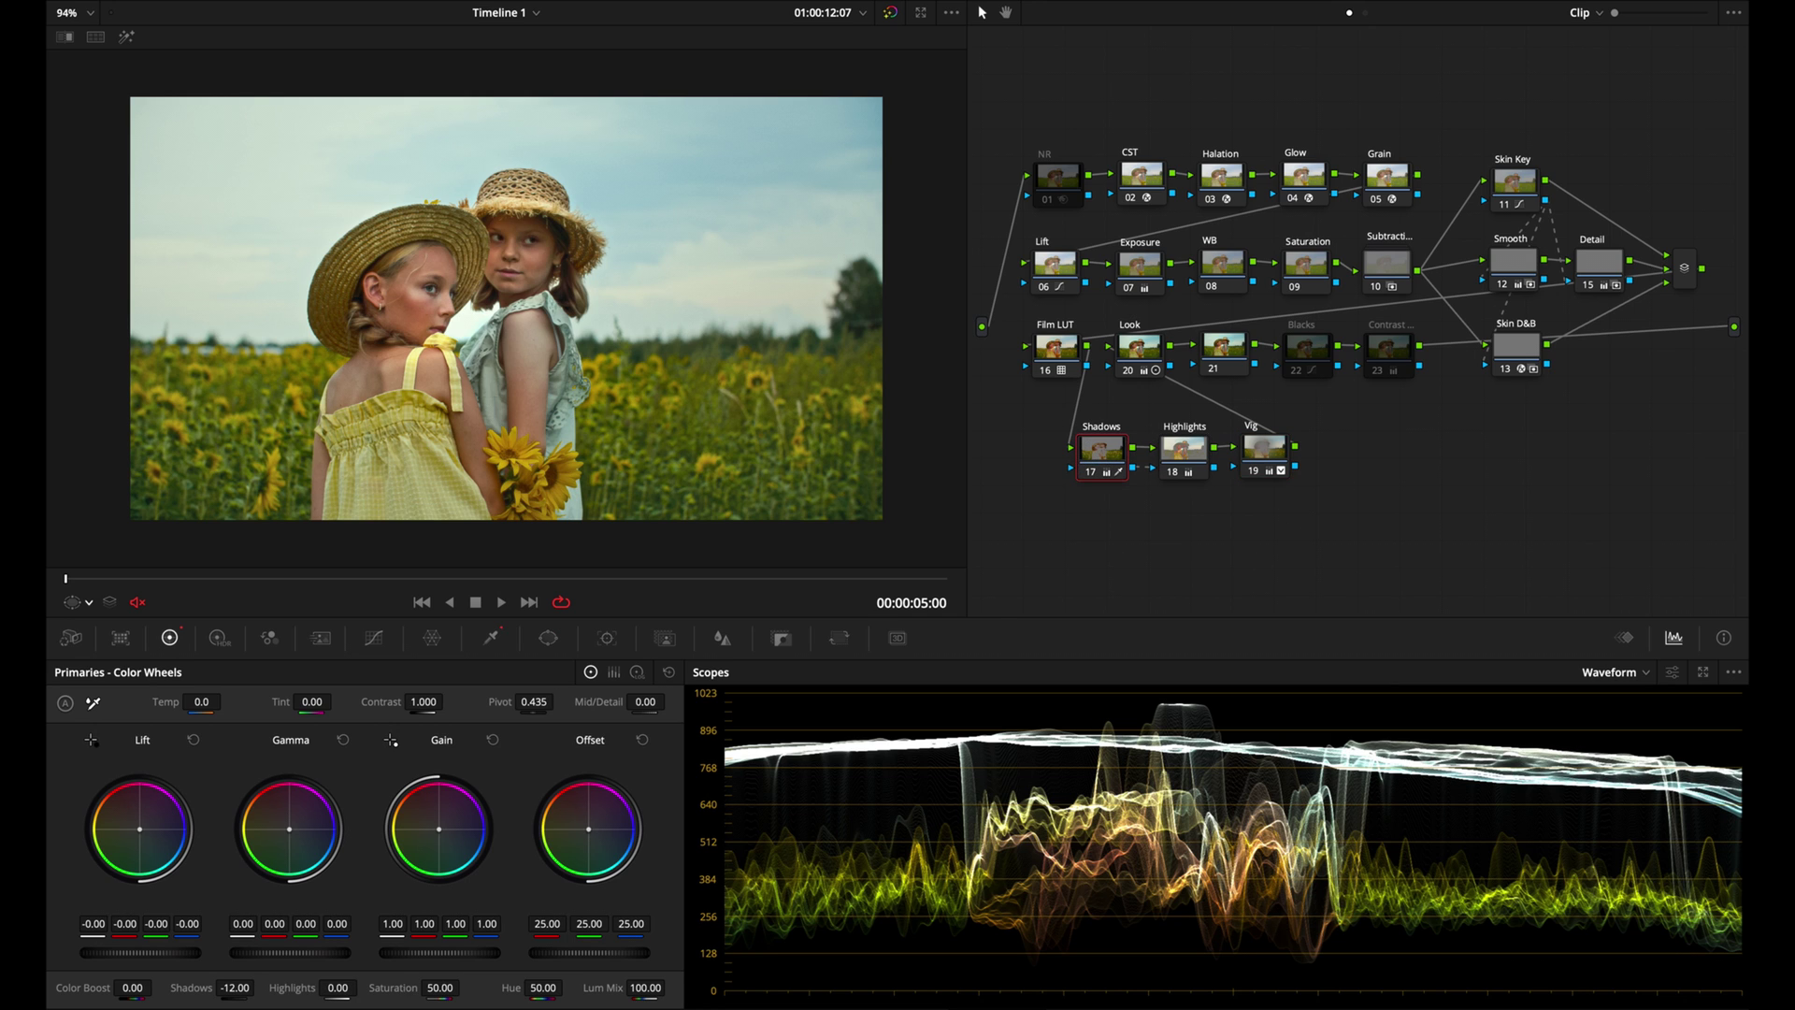
mouse_move(236, 988)
left_mouse_down()
mouse_move(196, 987)
mouse_move(234, 996)
left_mouse_up()
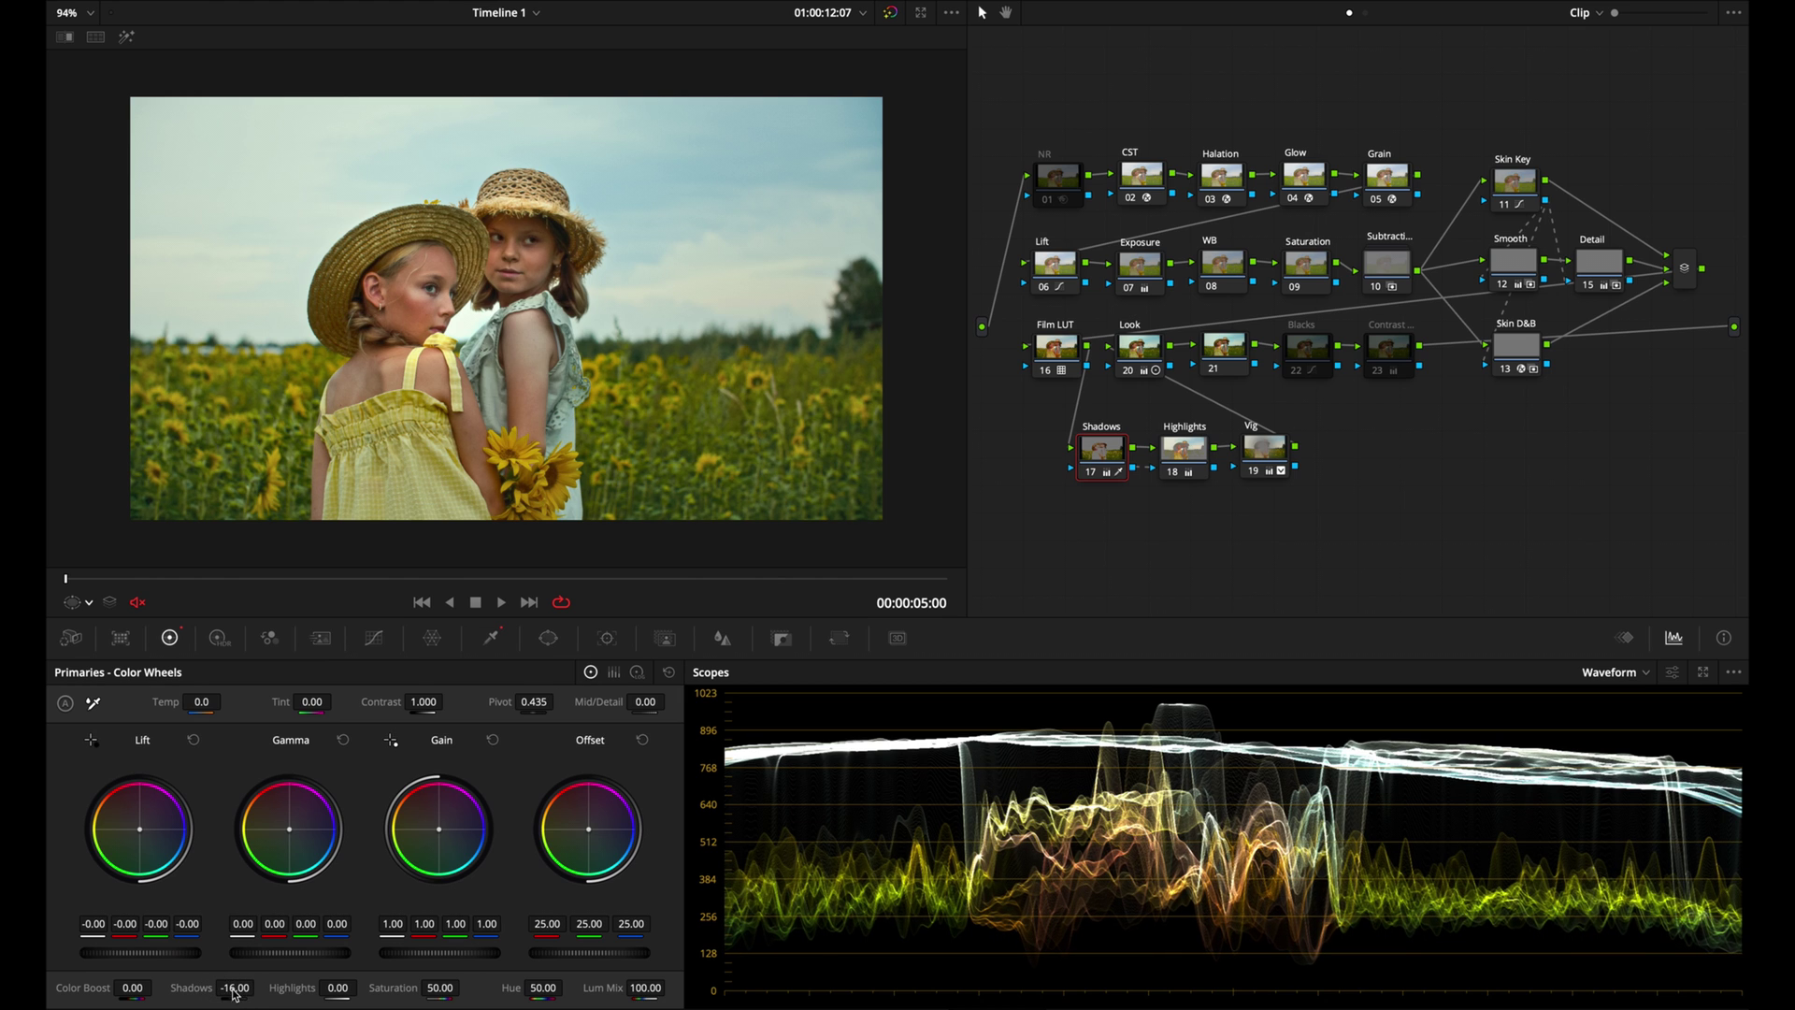
left_click(1178, 460)
left_click_drag(292, 987, 284, 990)
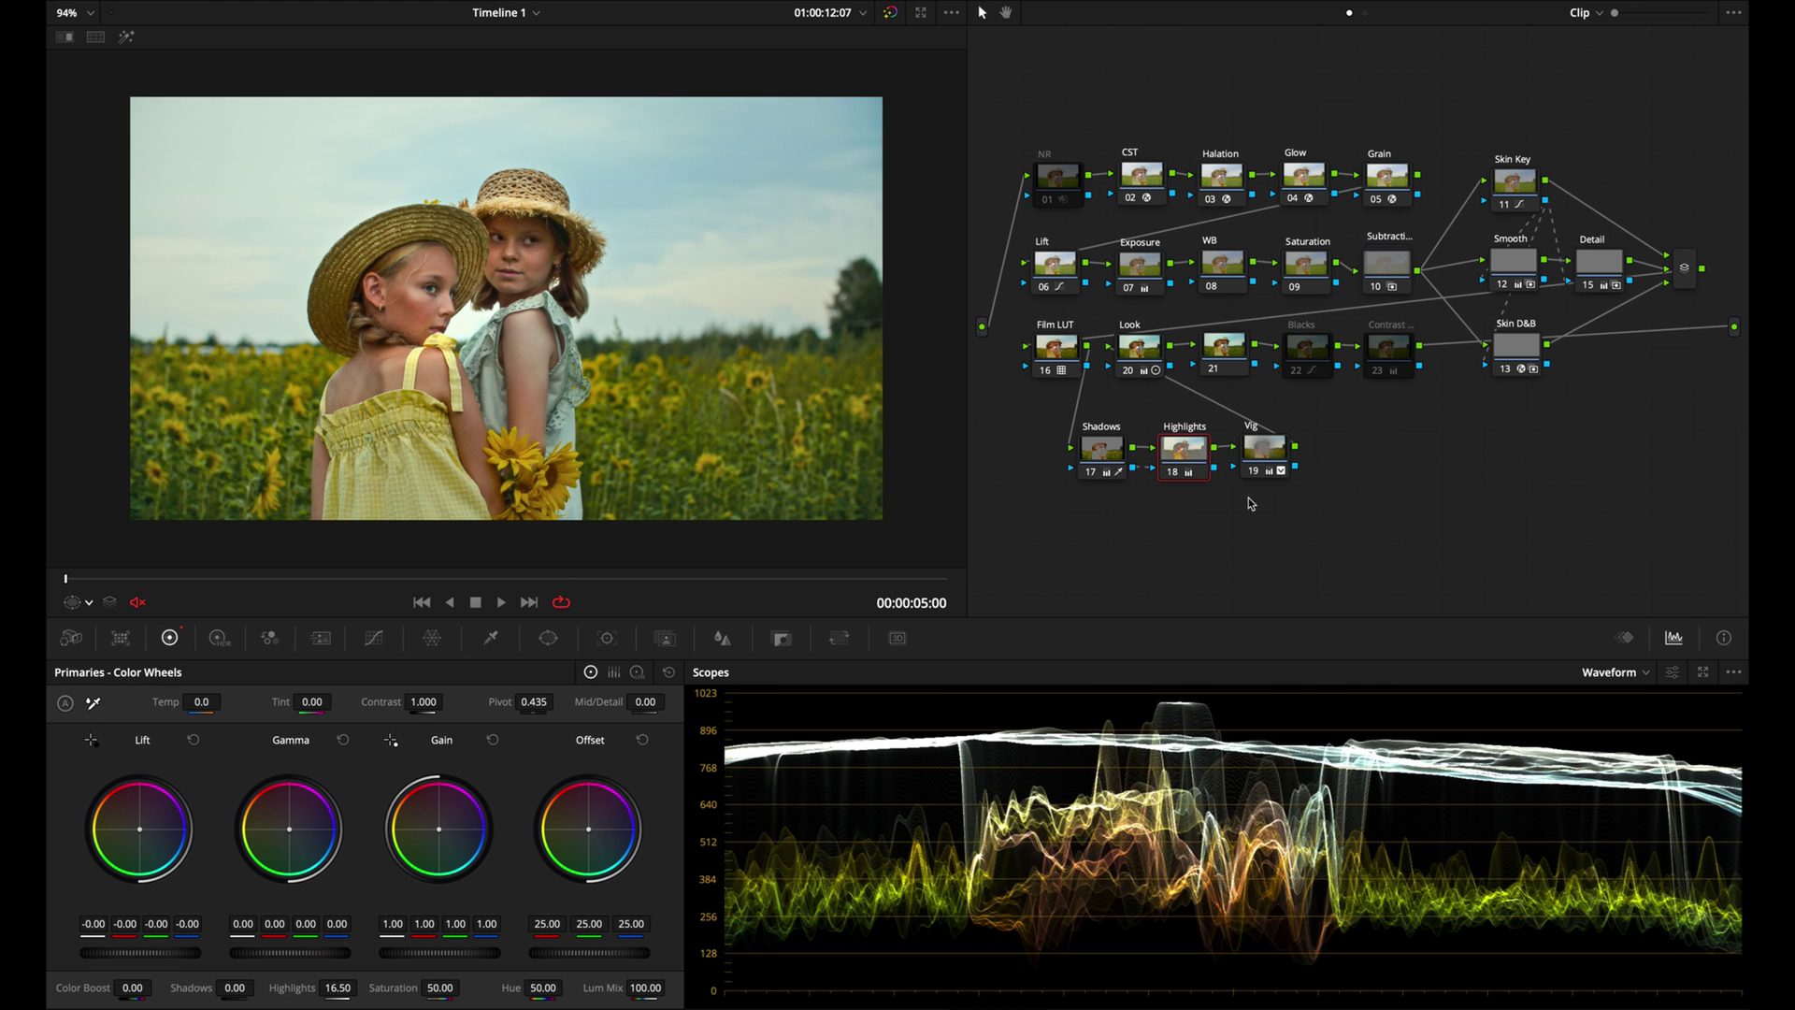
left_click(1262, 450)
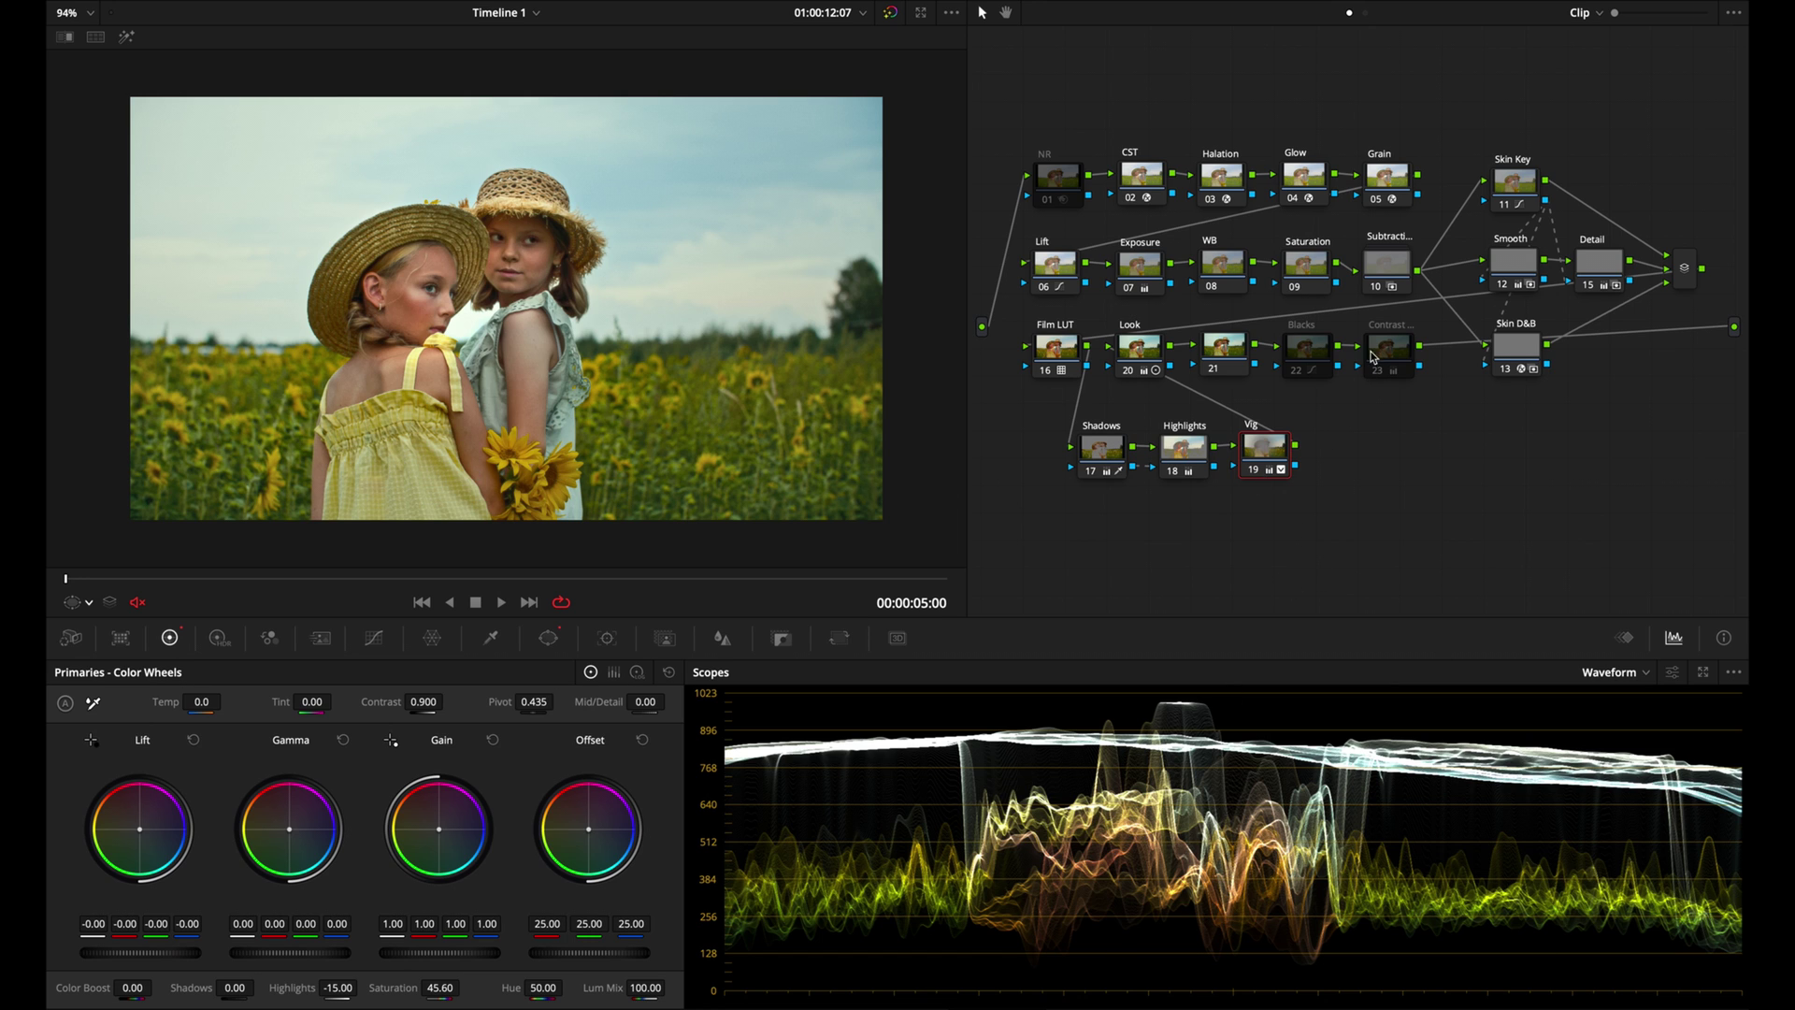
- Move Contrast below Blacks, add a serial node after it, and lower its highlights to -21.50
left_click_drag(1388, 351, 1400, 427)
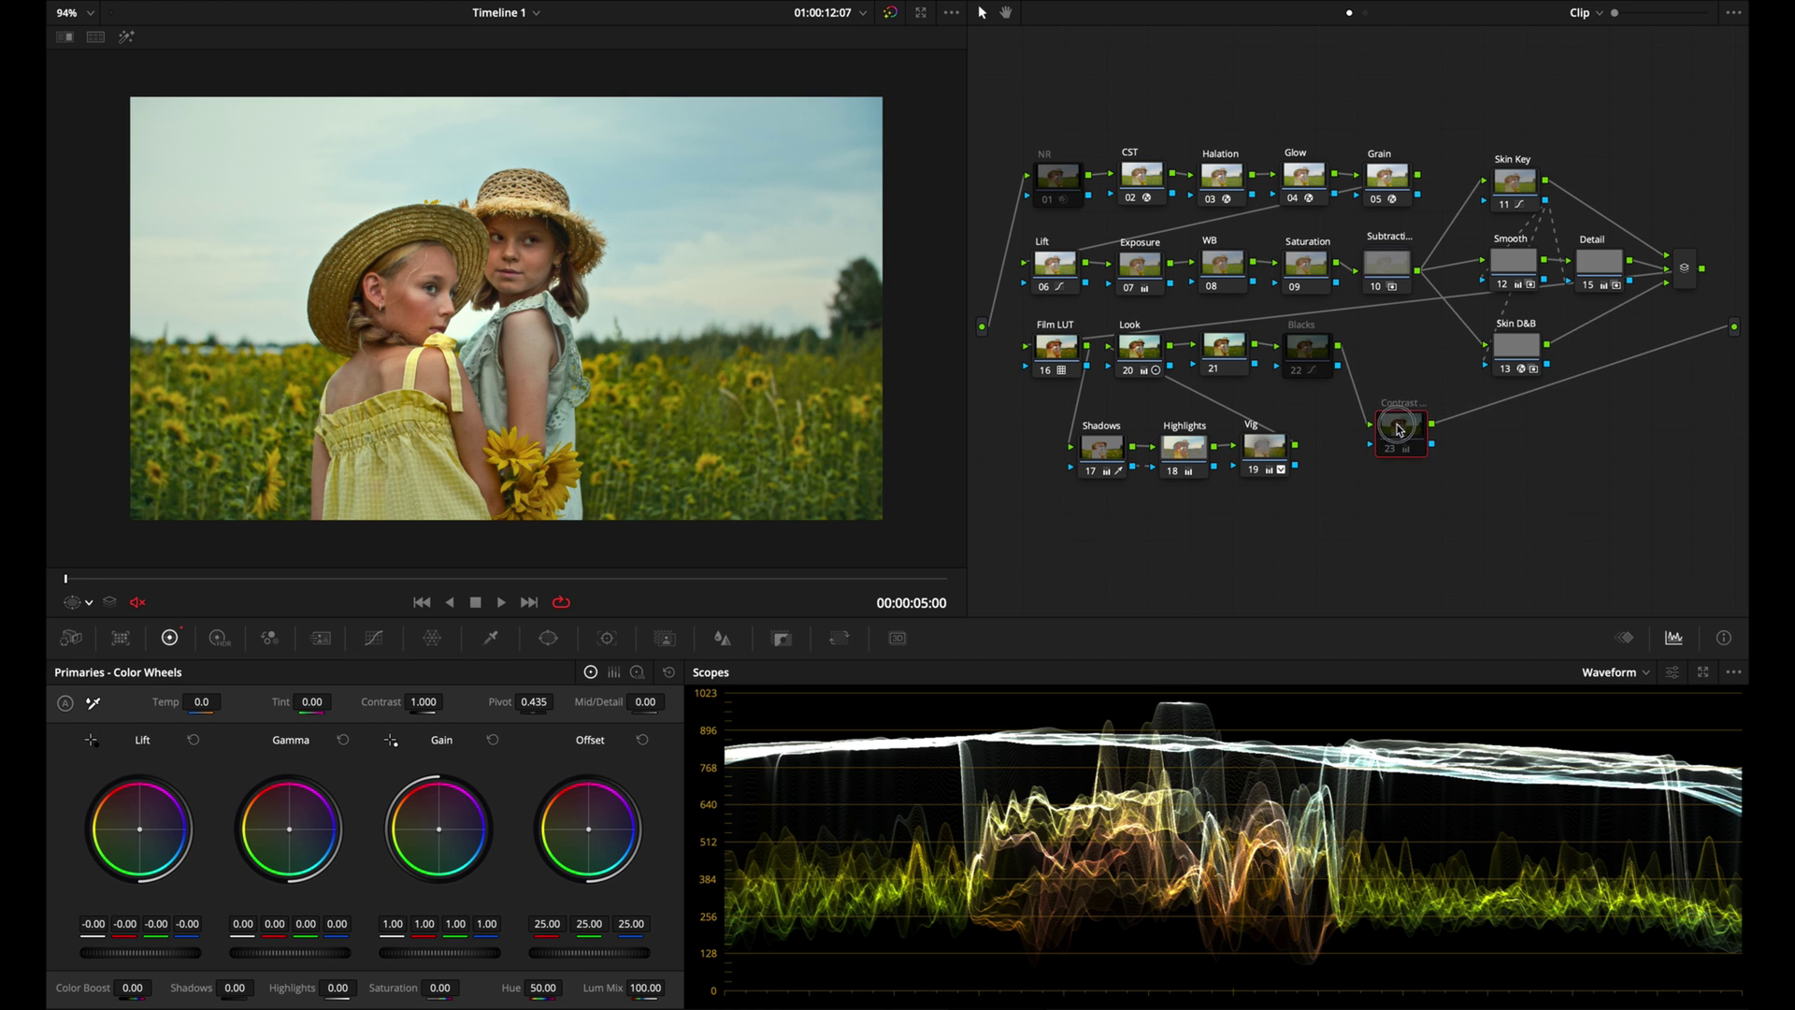
key("alt+s")
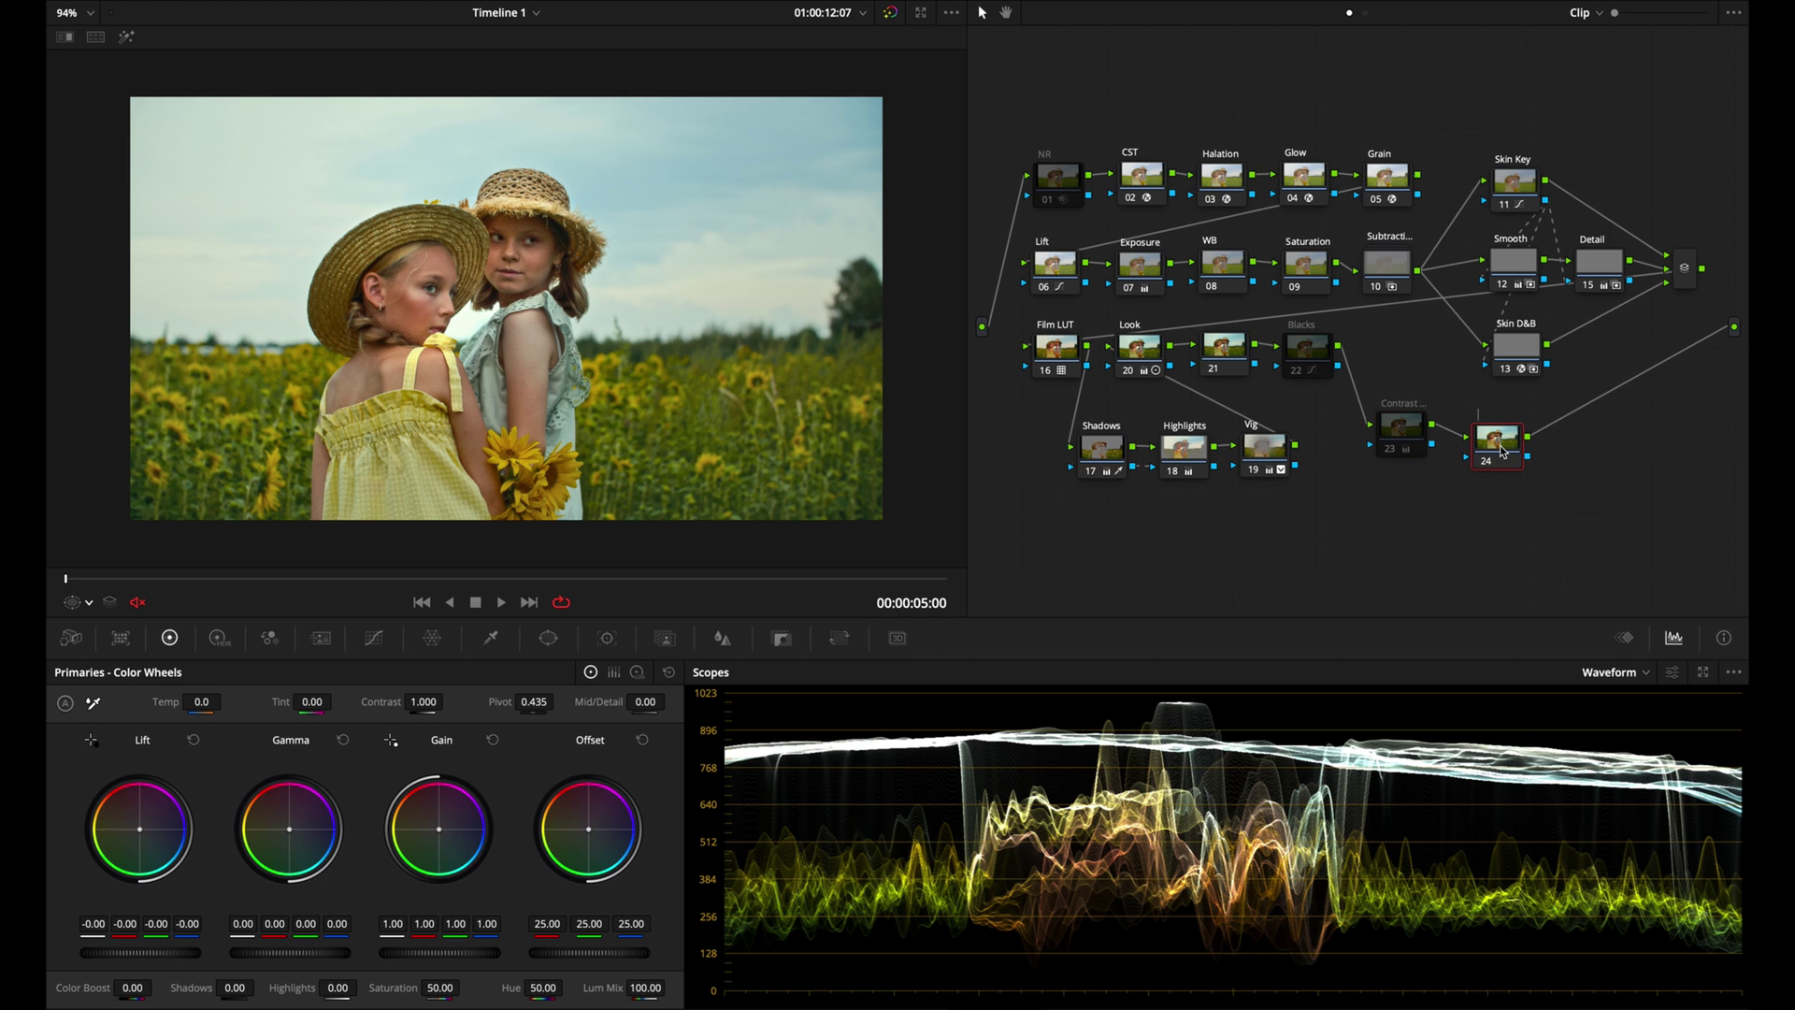
left_click_drag(300, 991, 248, 985)
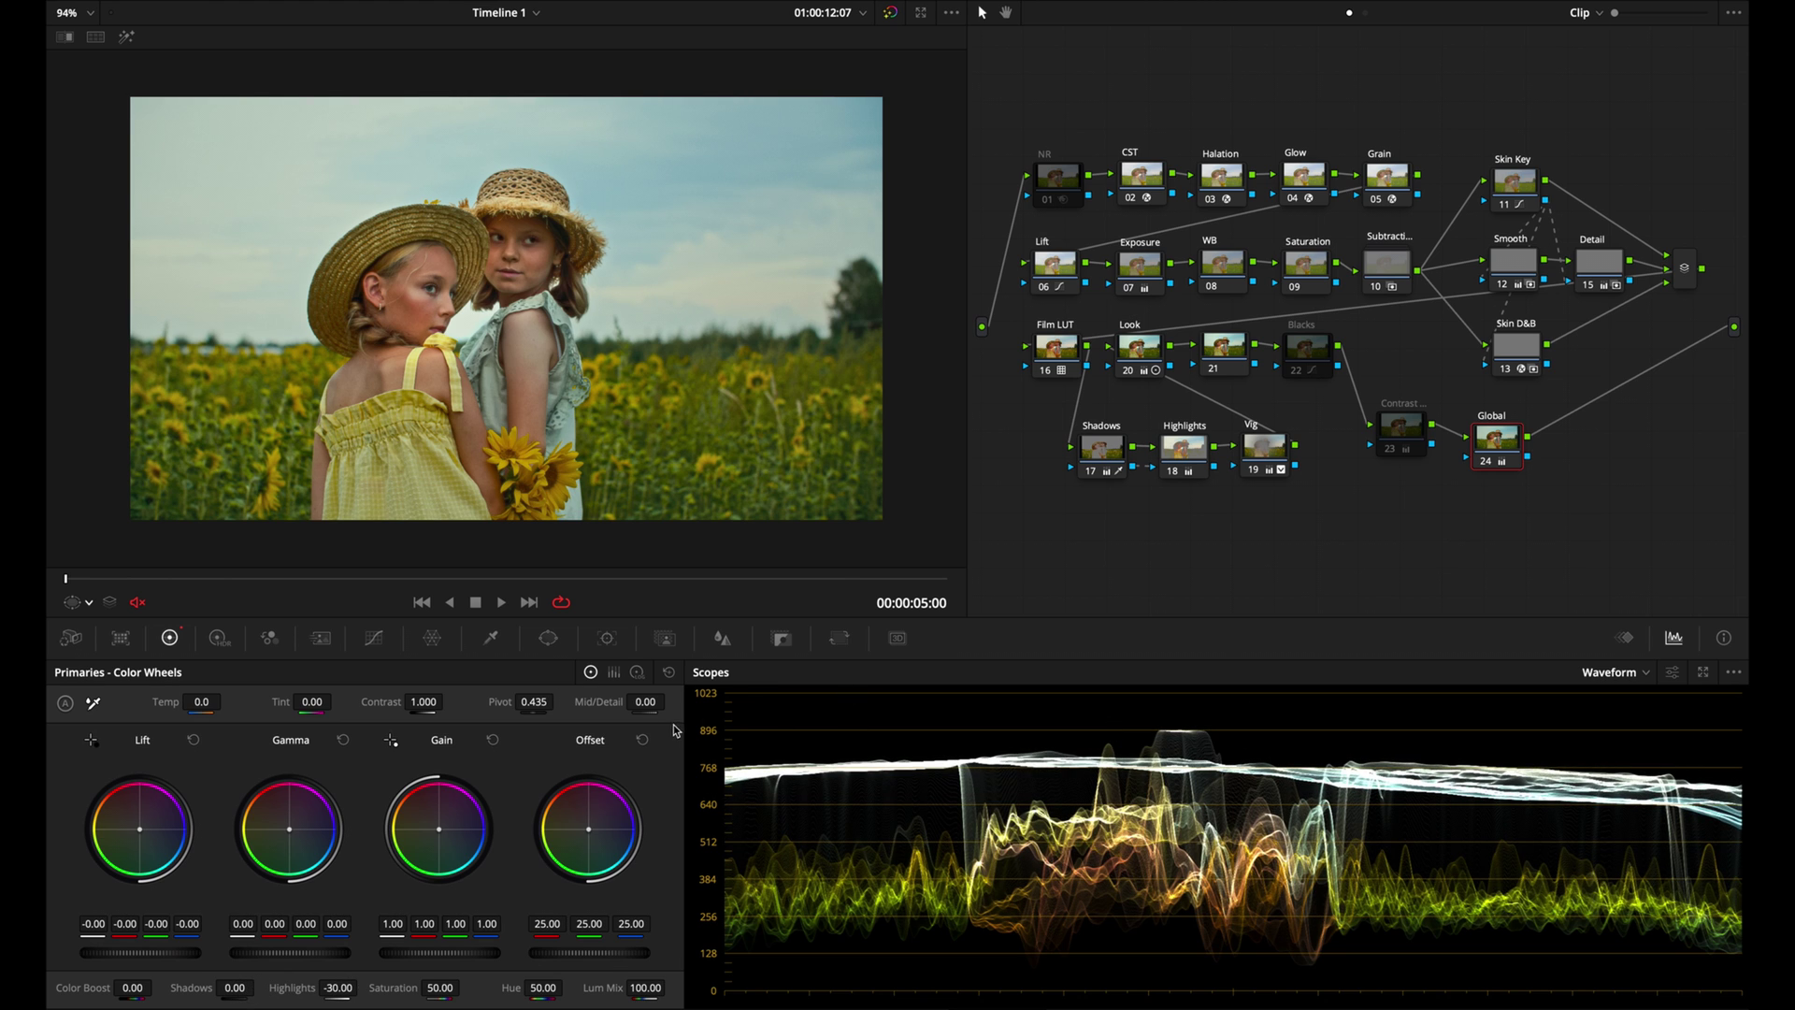
mouse_move(300, 984)
left_mouse_down()
mouse_move(313, 971)
mouse_move(279, 971)
mouse_move(314, 963)
mouse_move(301, 989)
left_mouse_up()
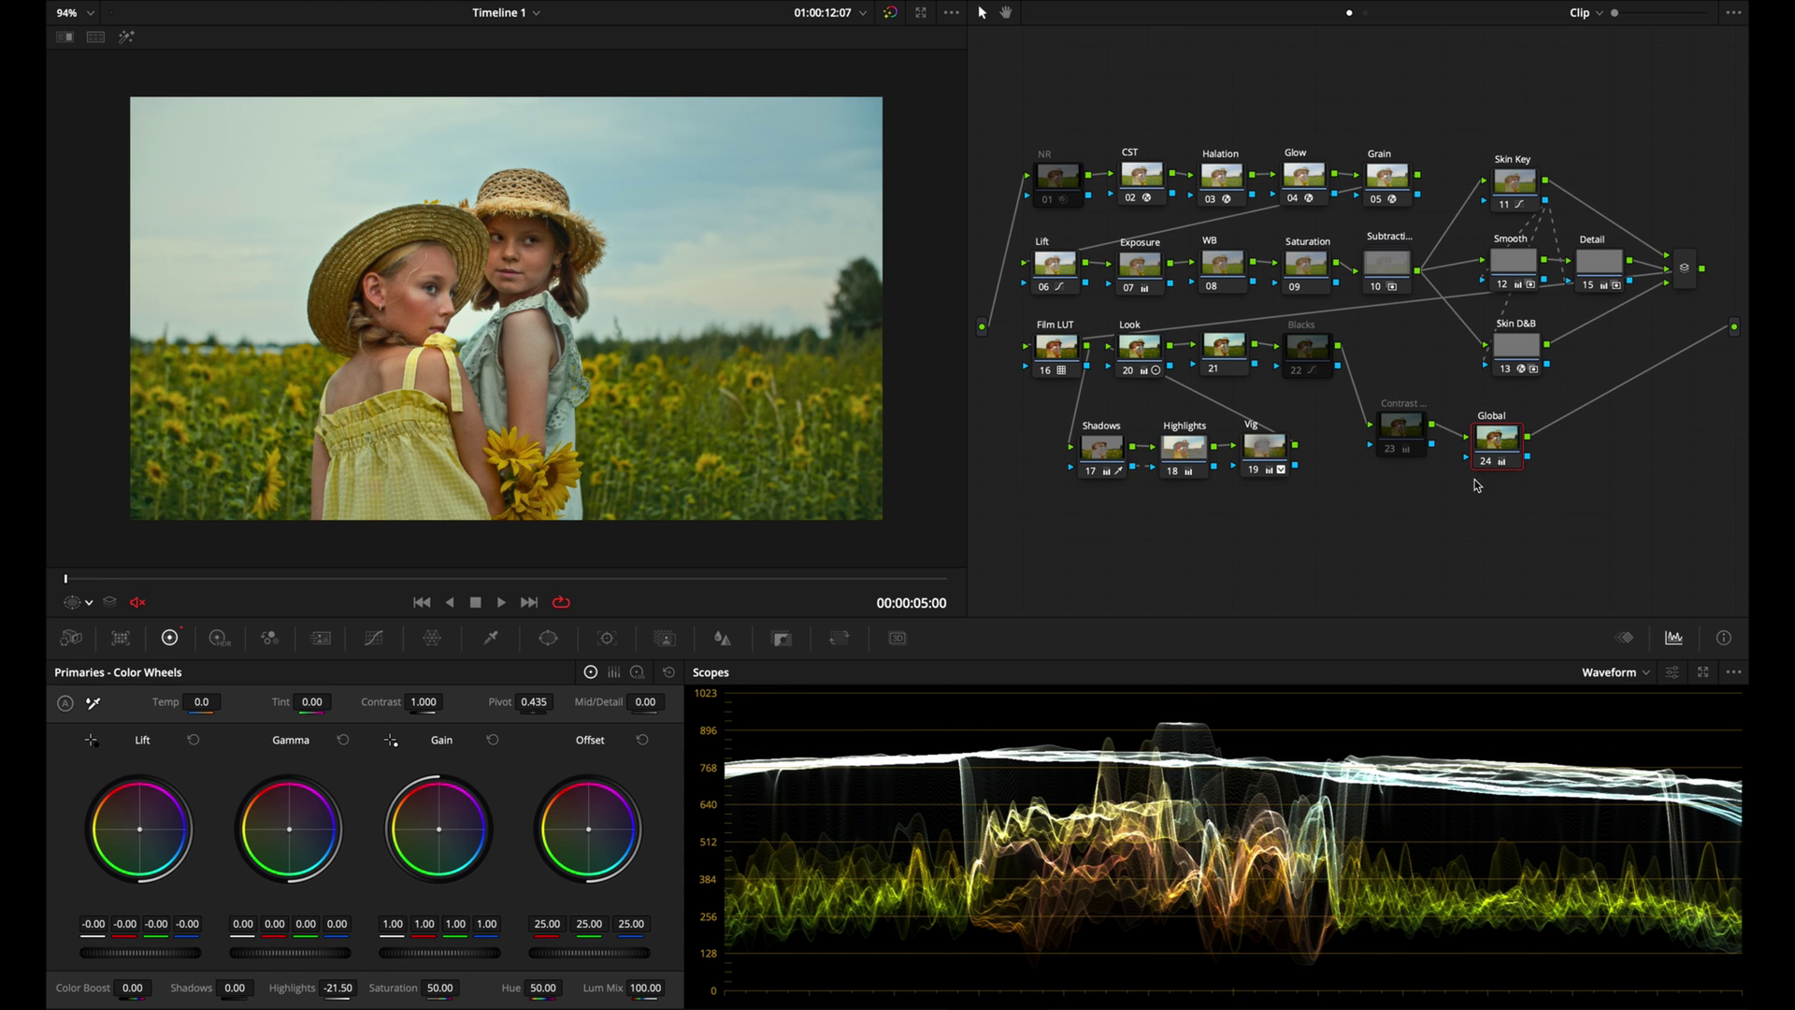
- Return Contrast beside Blacks and place Global after Vig, toggling the chain to compare
left_click_drag(1416, 435, 1413, 357)
left_click_drag(1493, 443, 1062, 416)
key("ctrl+d")
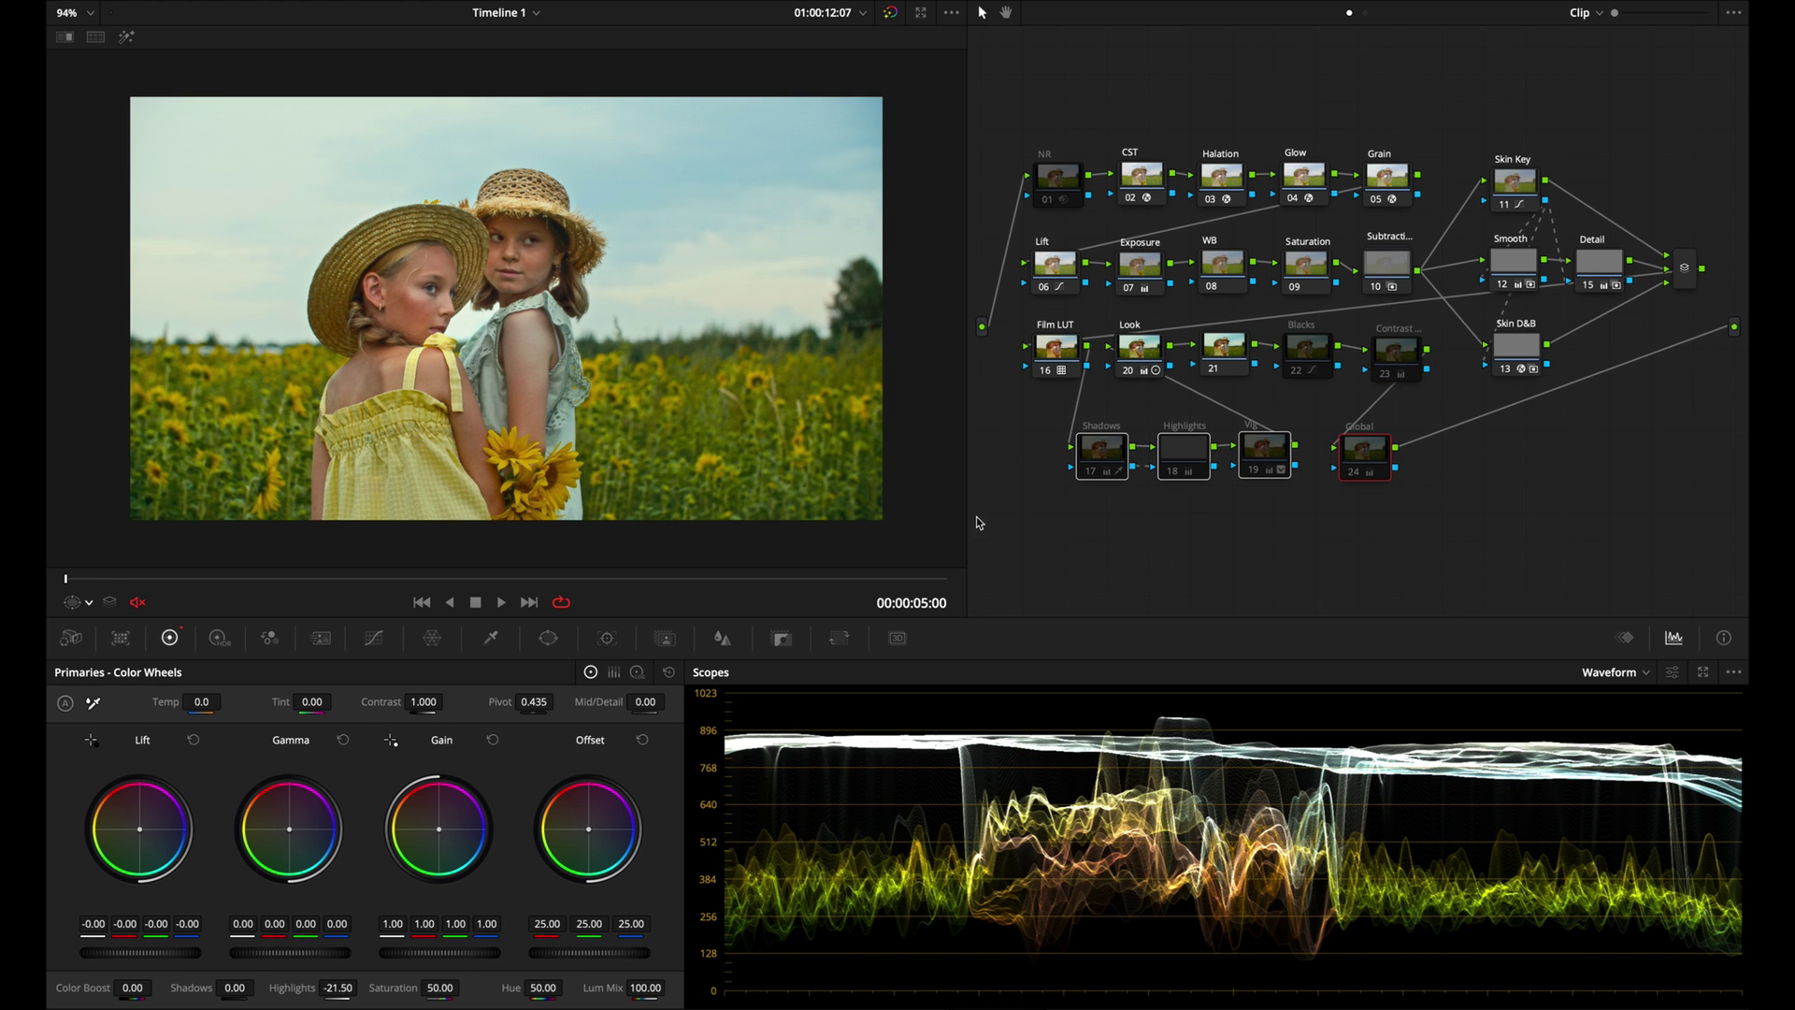
key("ctrl+d")
key("ctrl+d")
key("ctrl+d")
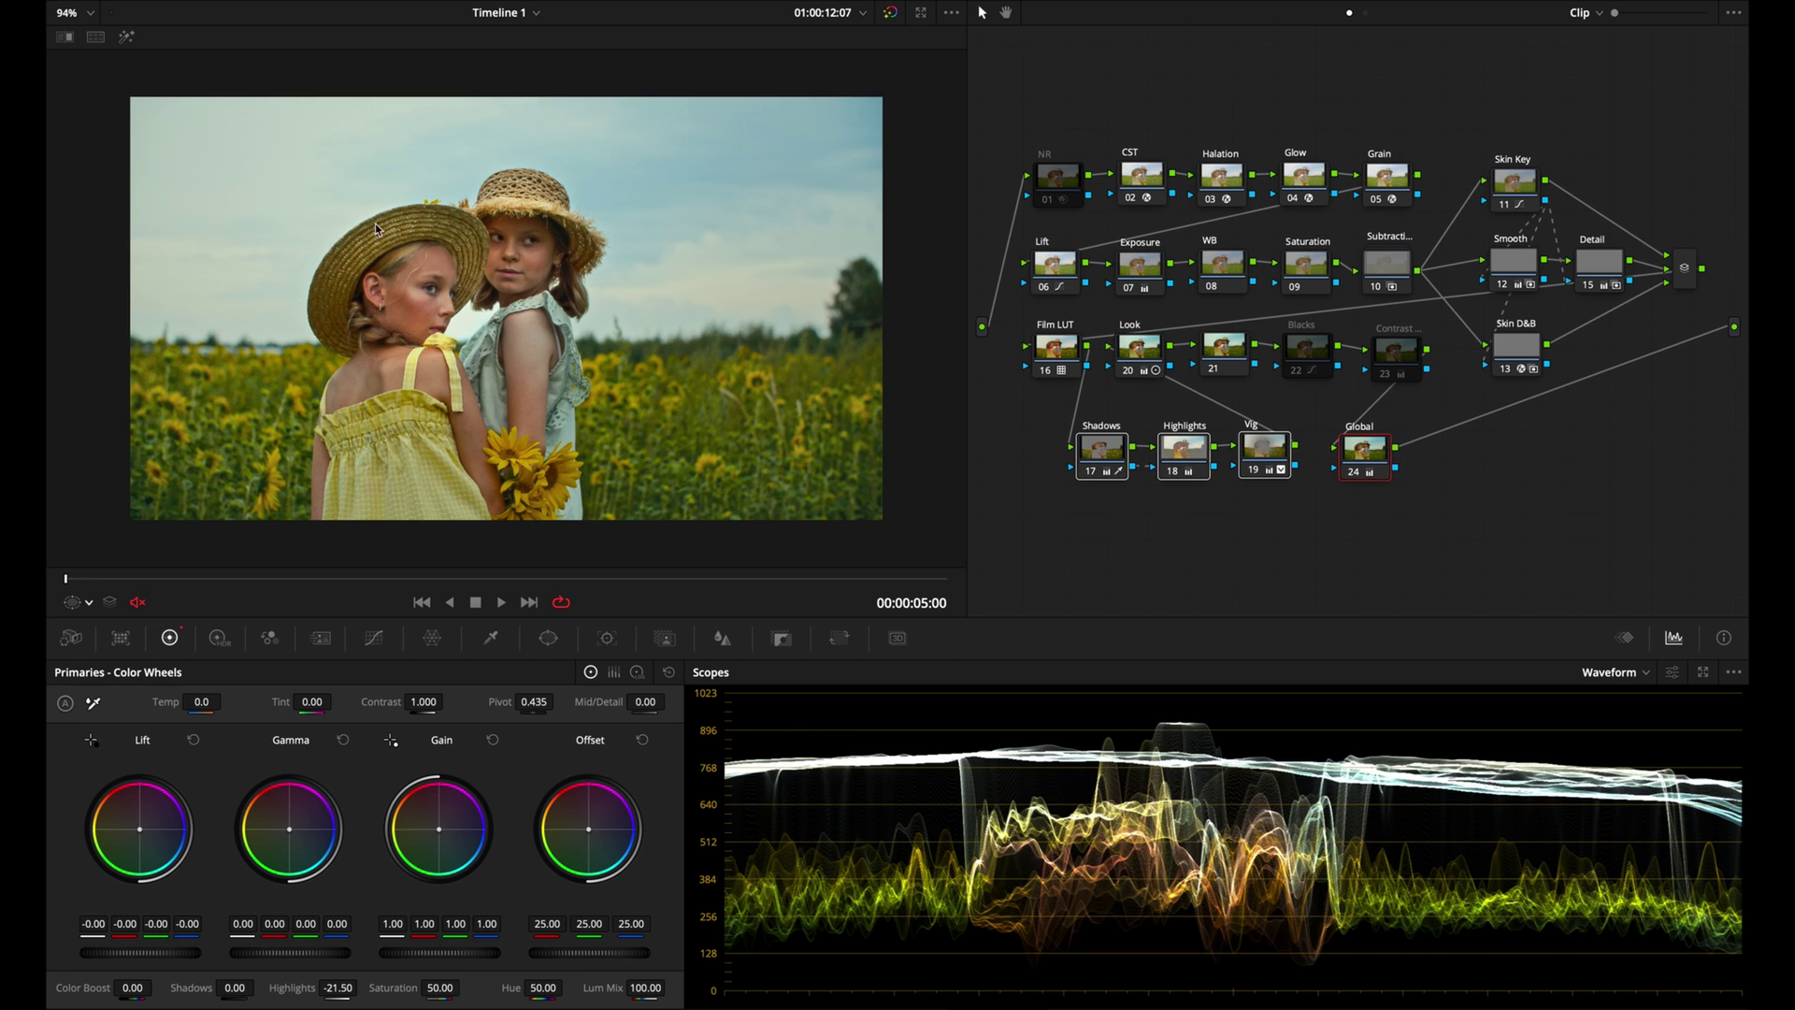
key("ctrl+d")
key("ctrl+d")
left_click_drag(1363, 448, 1346, 446)
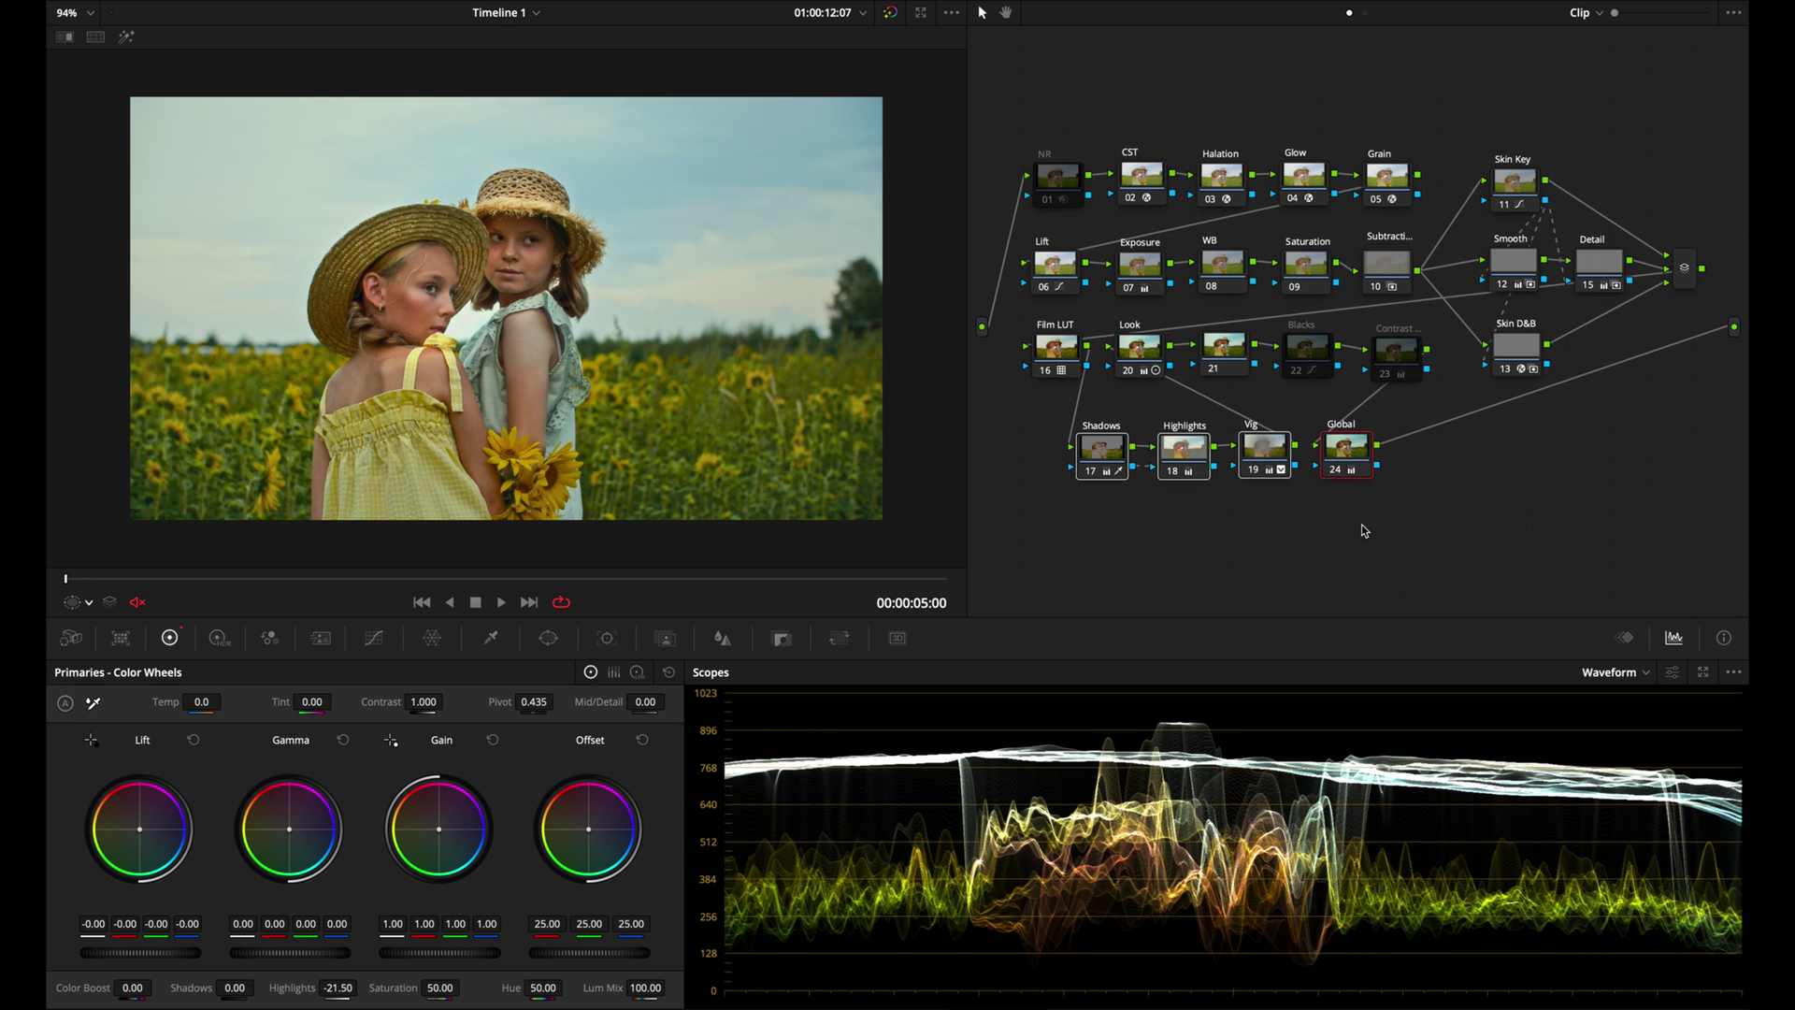
- Compare the look with nodes bypassed, then re-enable the Highlights and Global nodes
key("ctrl+d")
left_click(1103, 453)
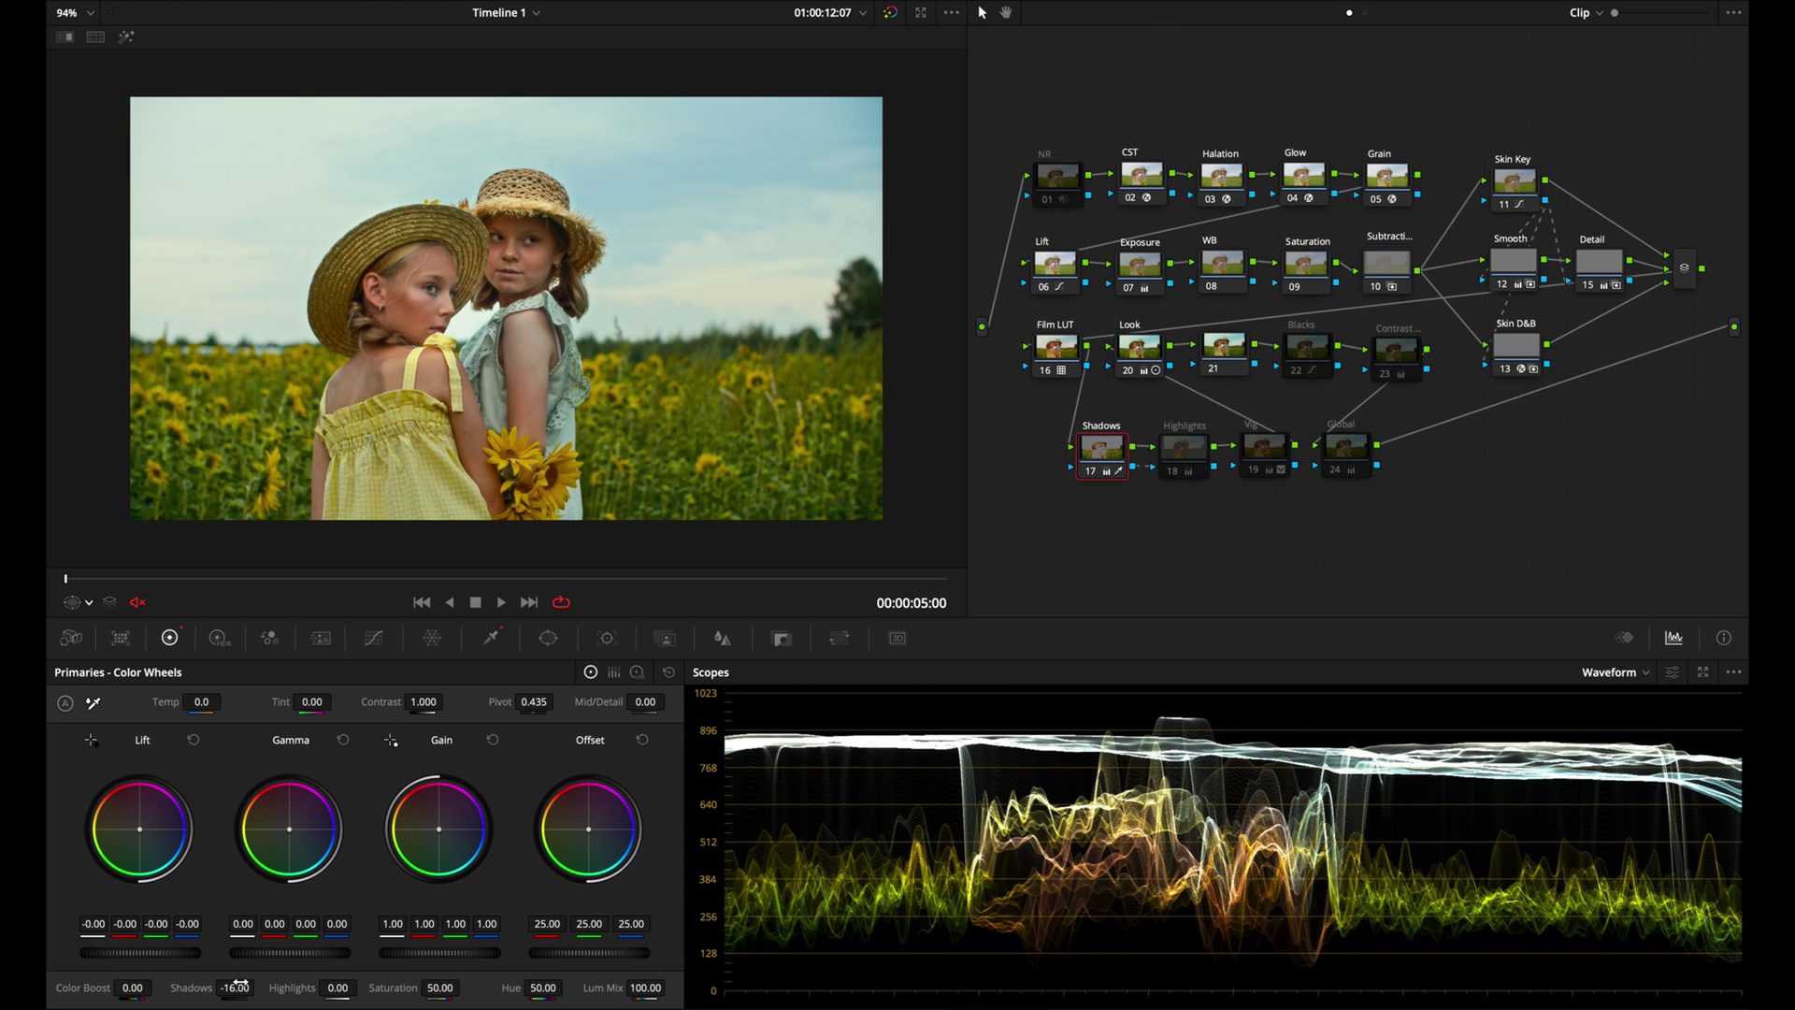
left_click(1187, 453)
key("ctrl+d")
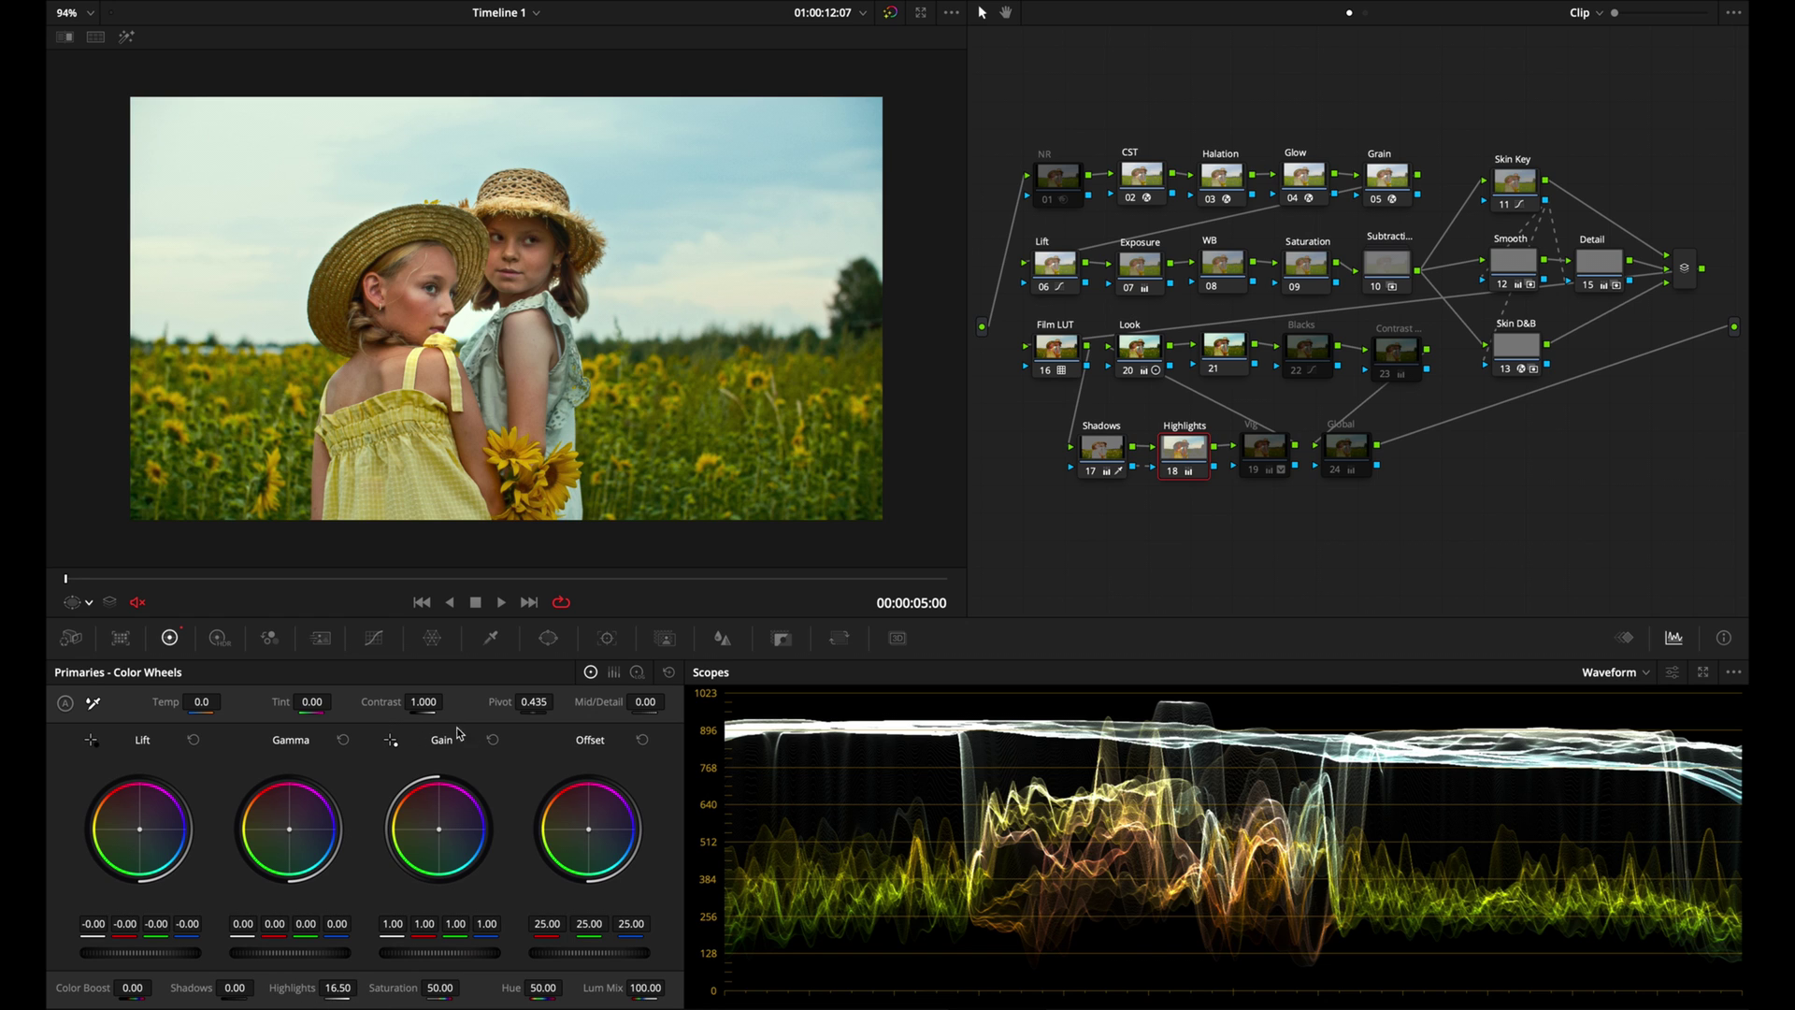
left_click(637, 672)
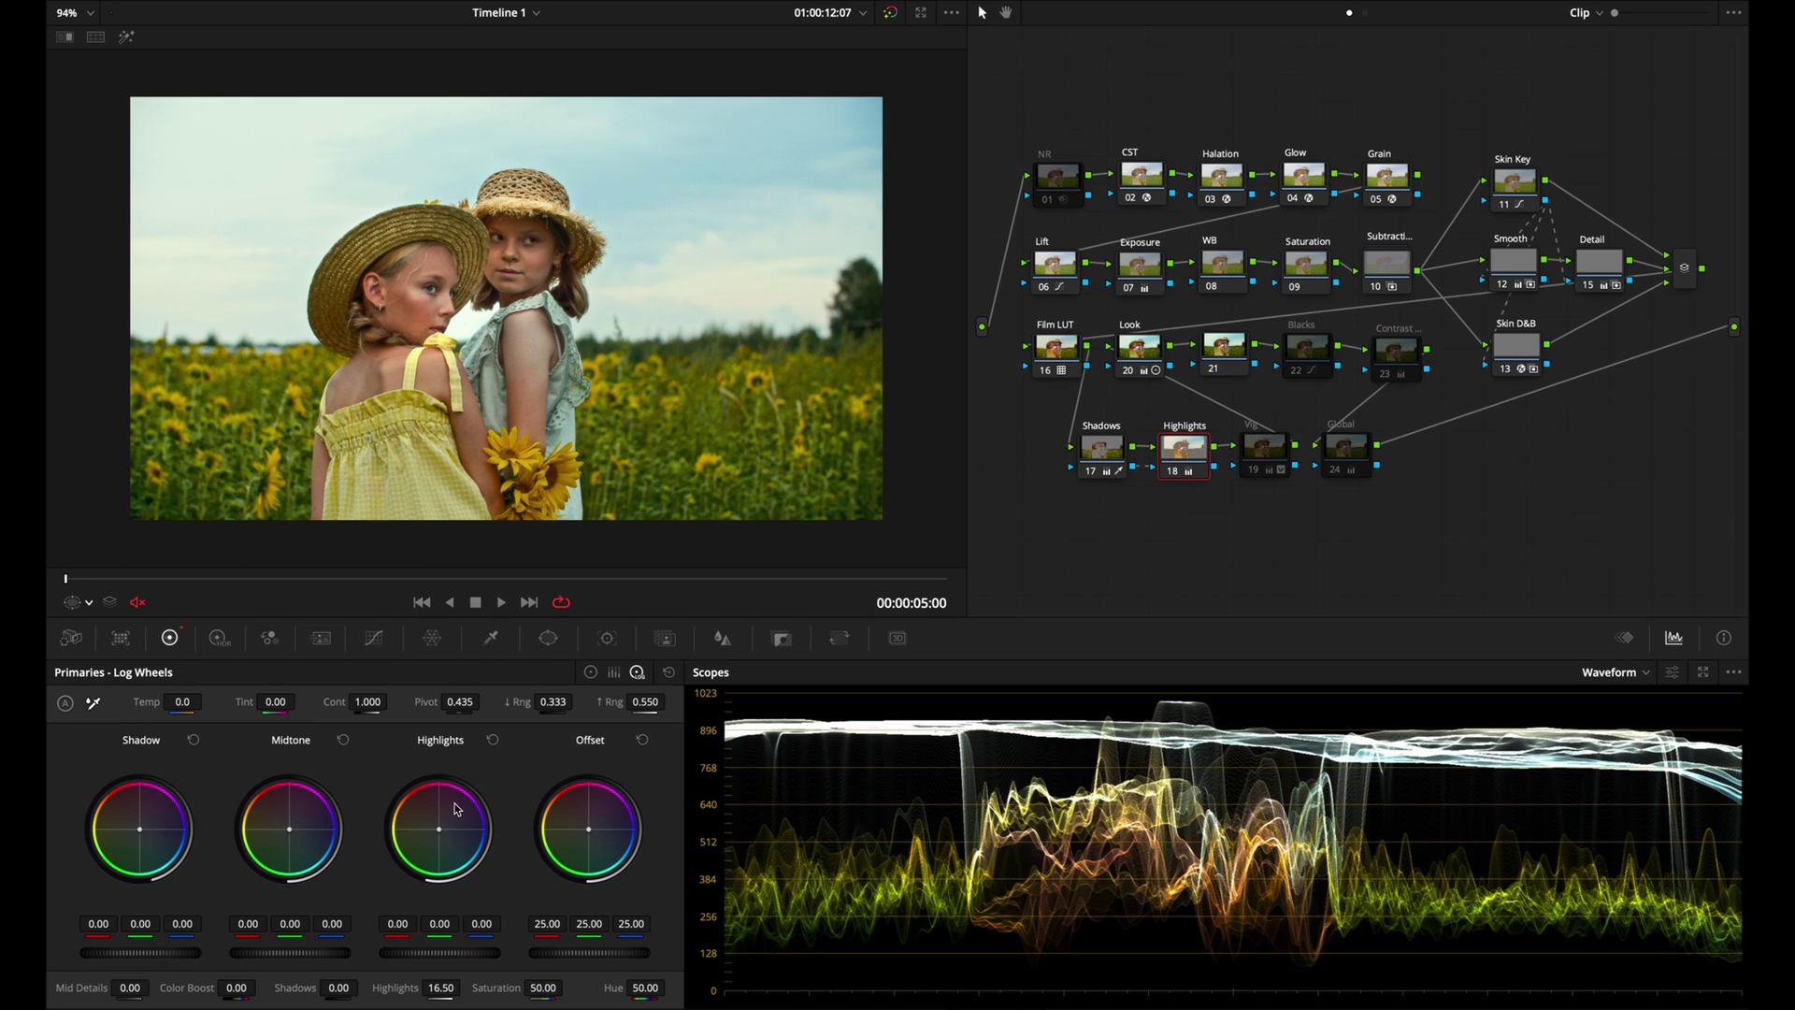
left_click(592, 672)
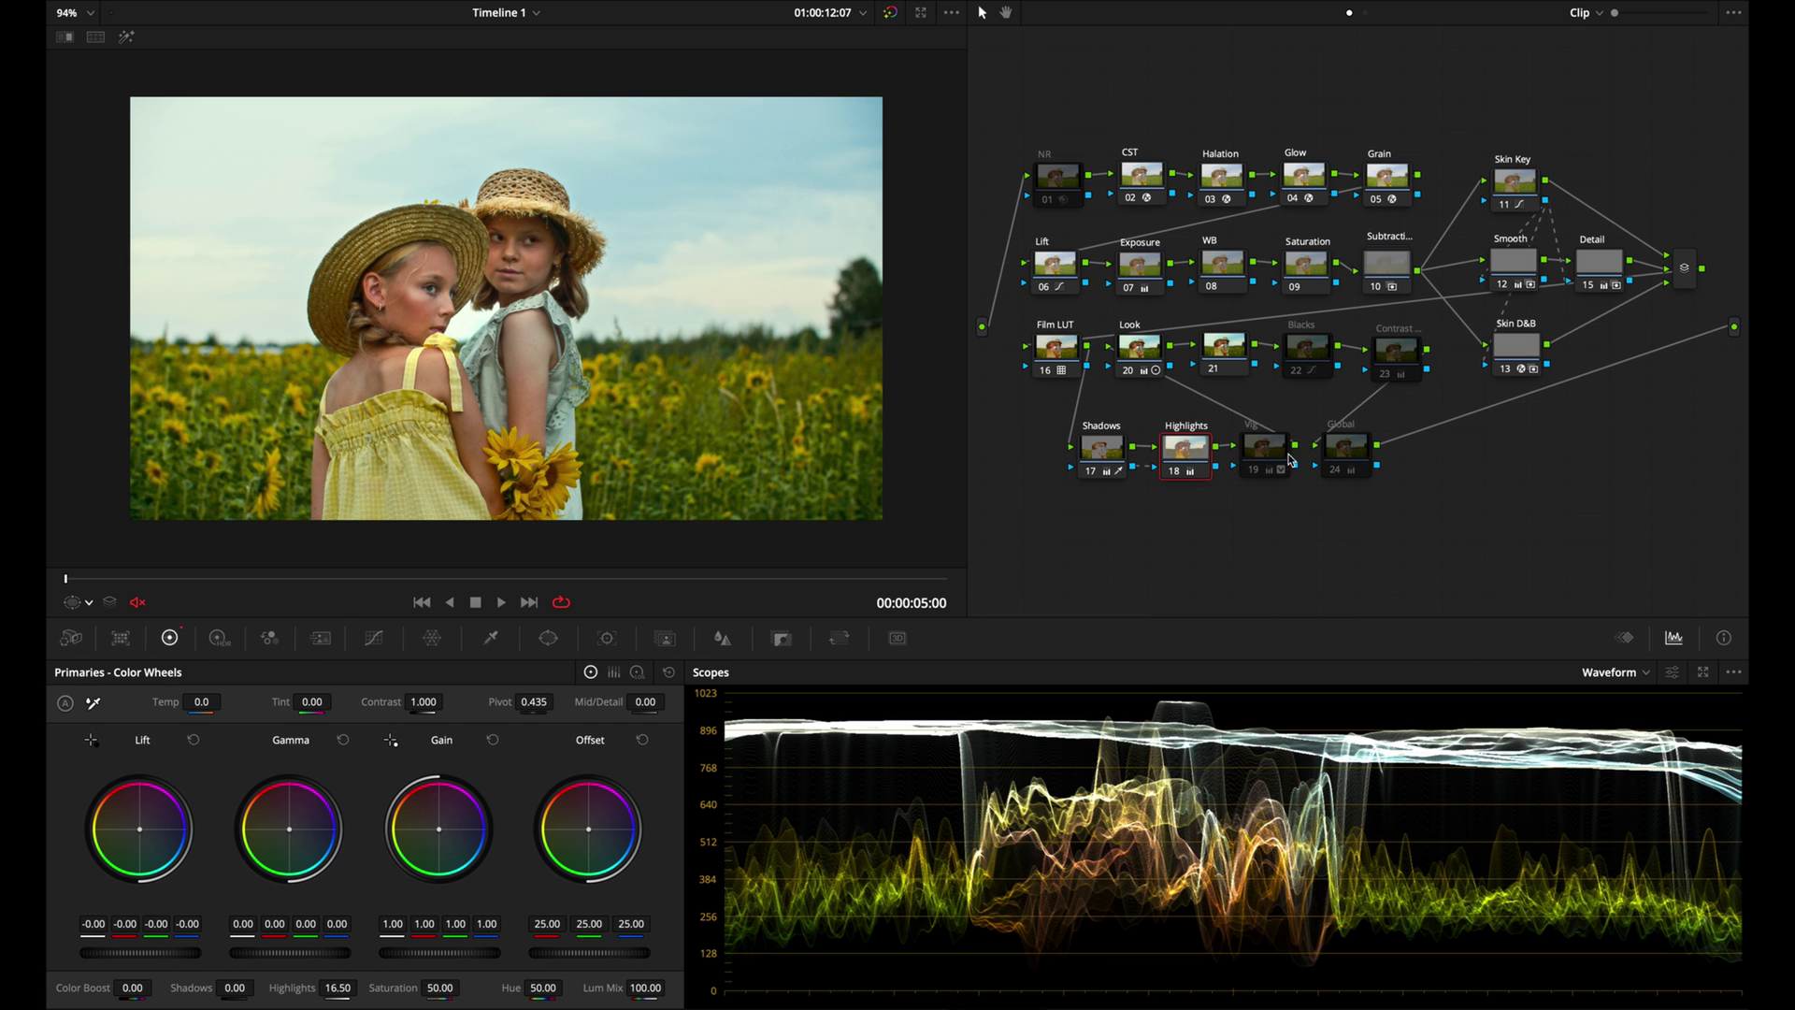
left_click(1265, 449)
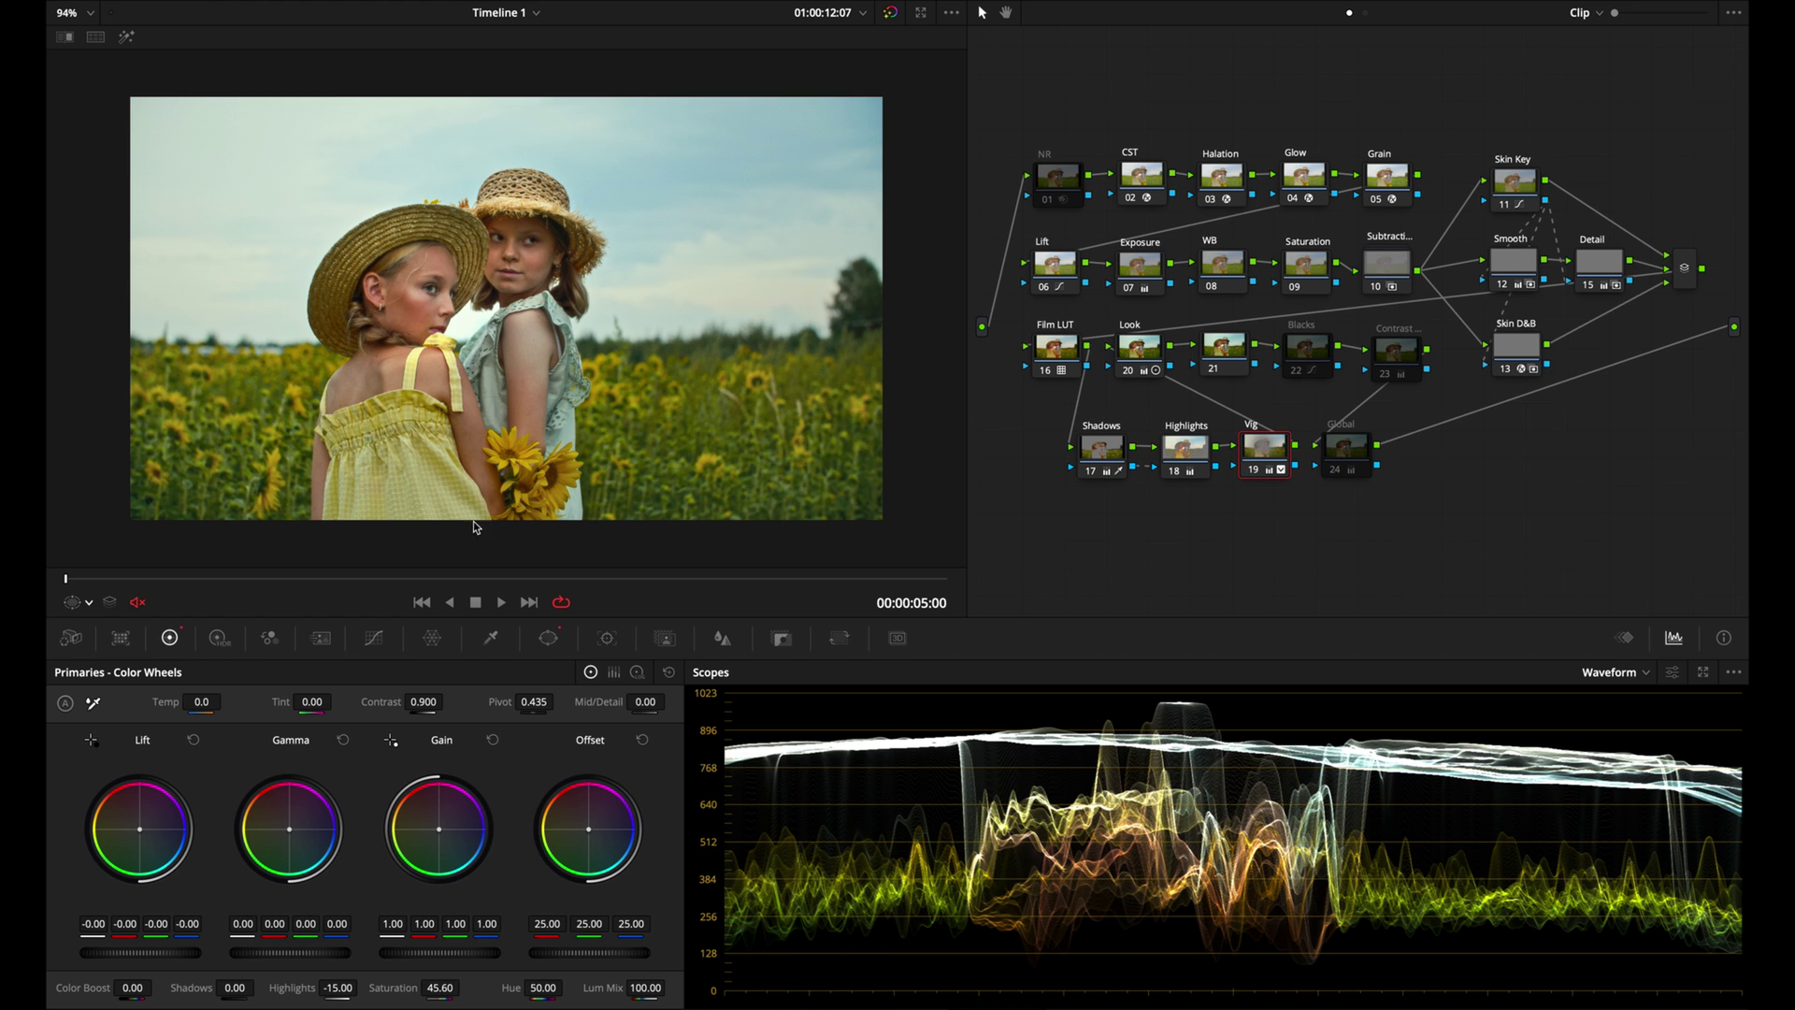
left_click(1353, 452)
key("ctrl+d")
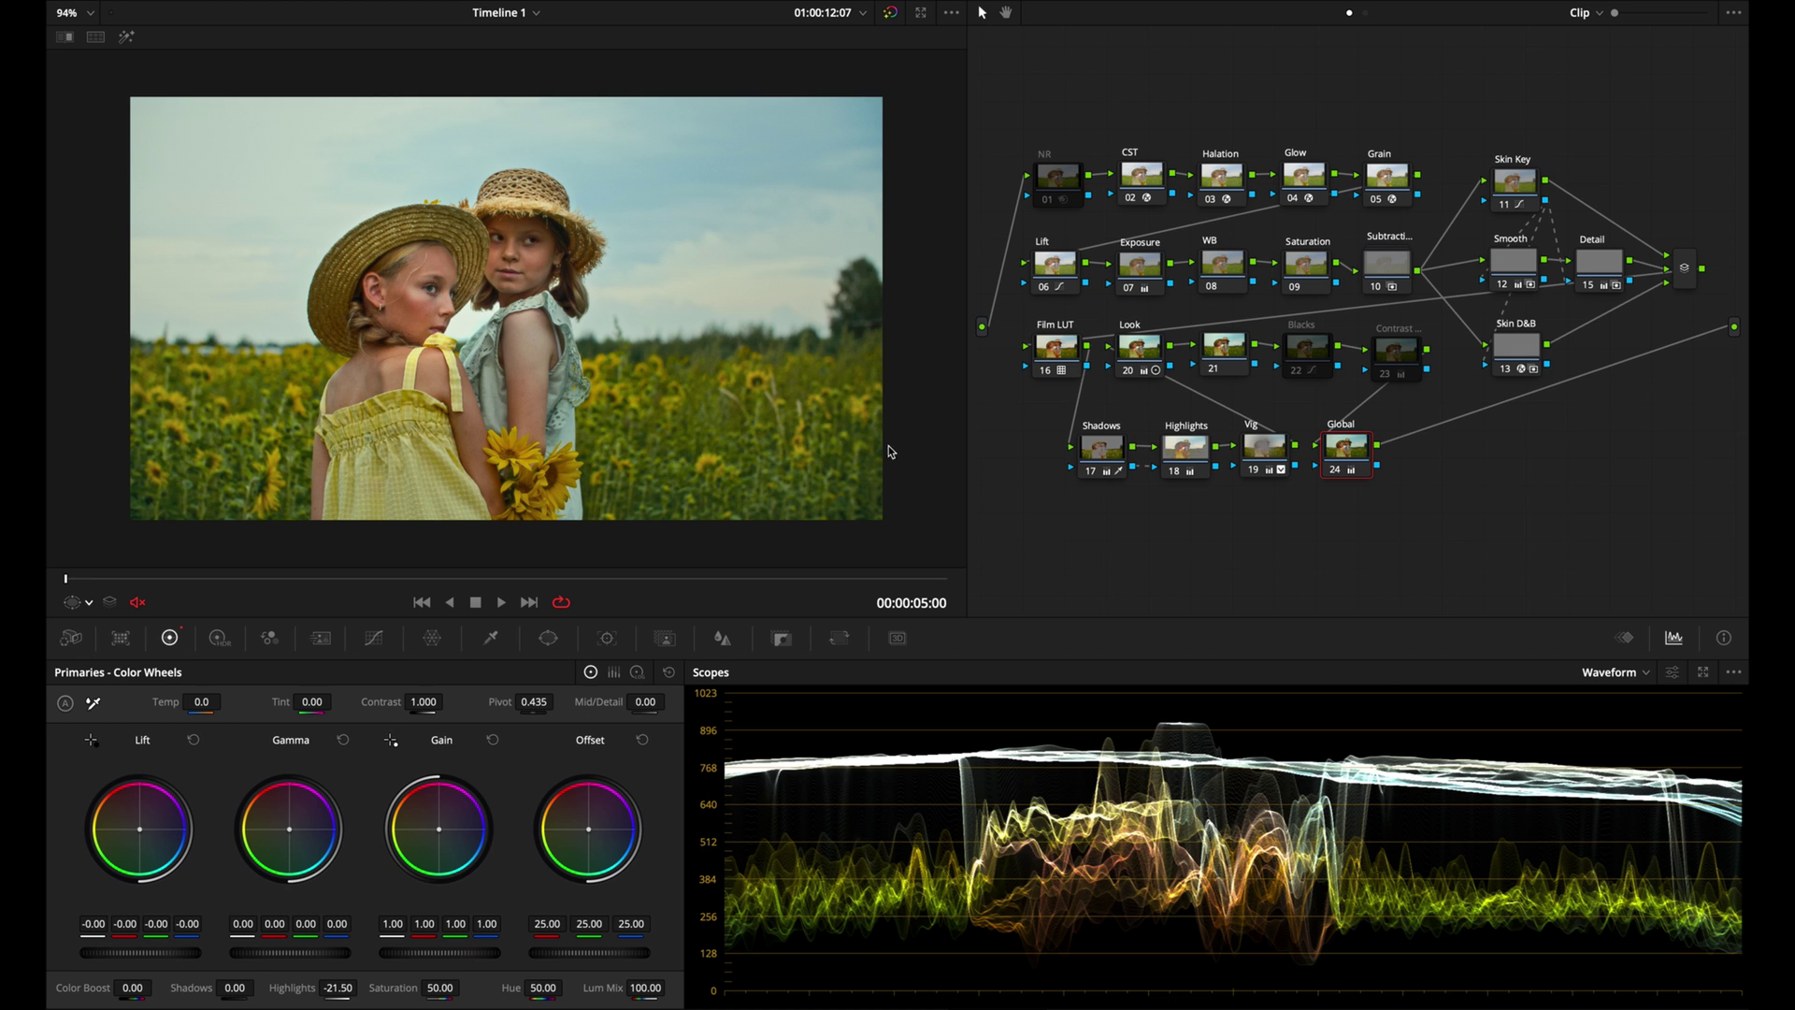
scroll(745, 275, "up", 1)
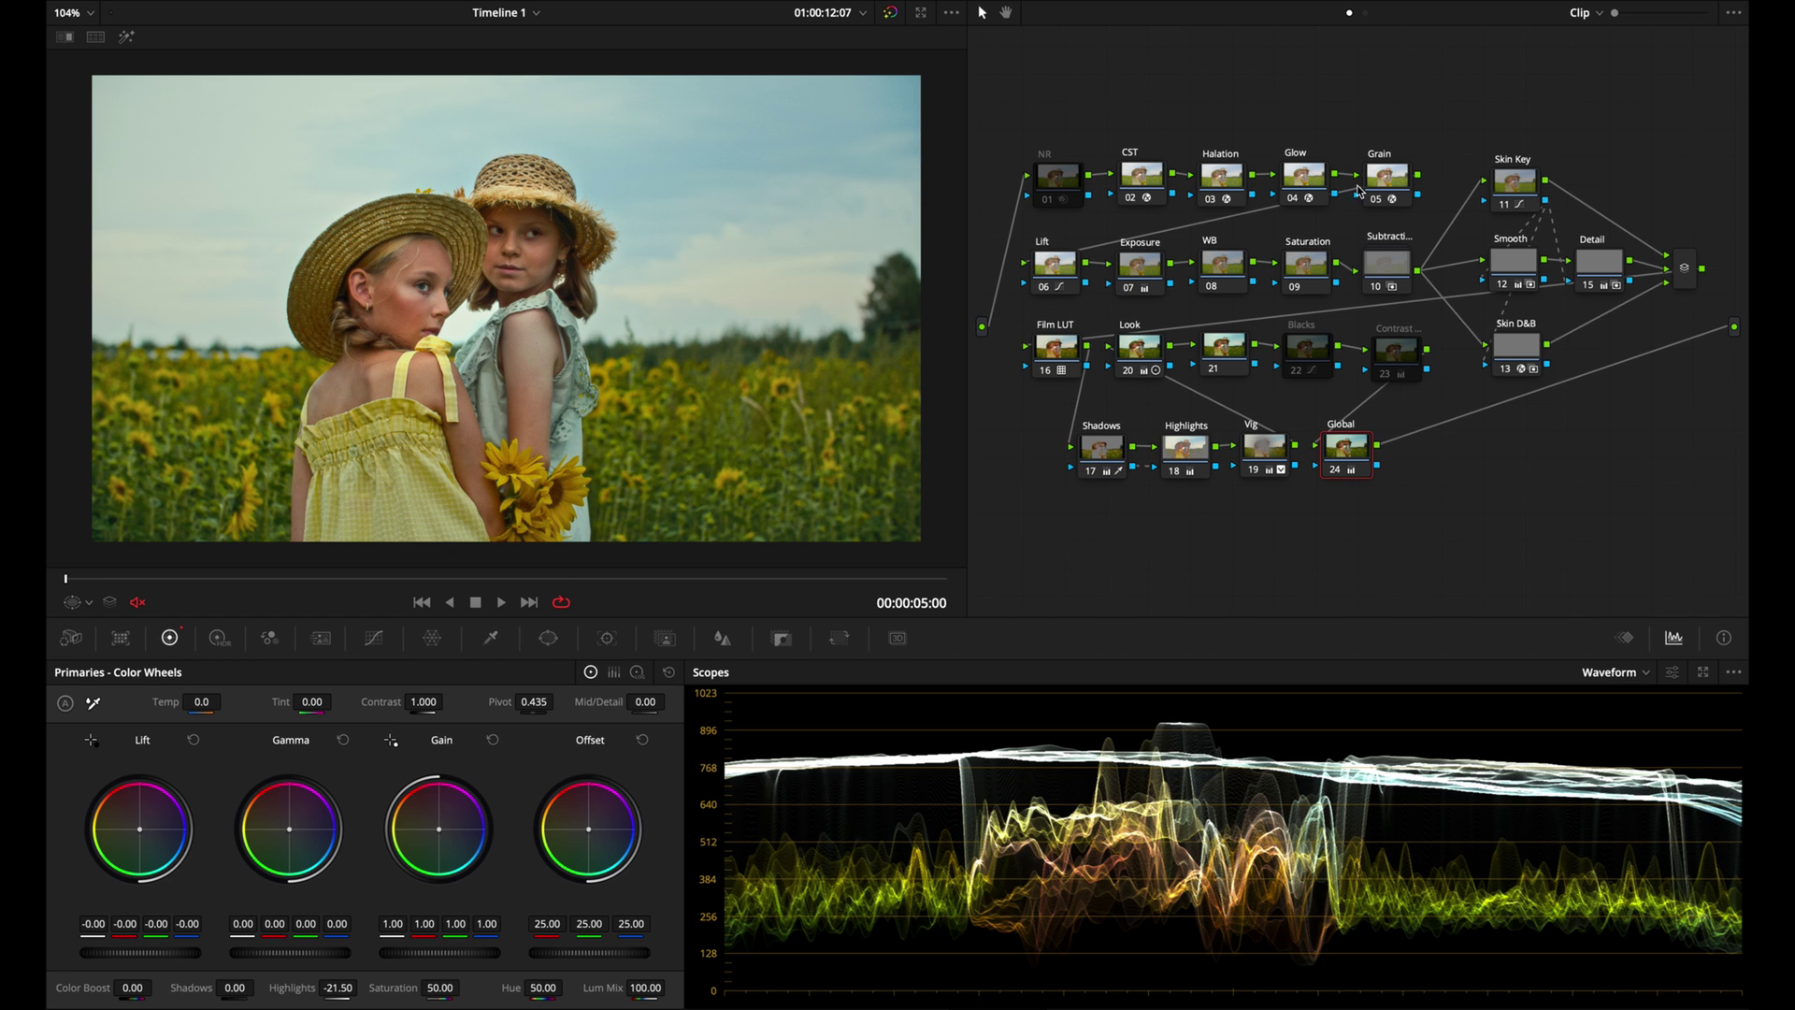
- Preview the Shadows node's key matte with Shift+H, then return to the normal image
left_click(1103, 451)
key("shift+h")
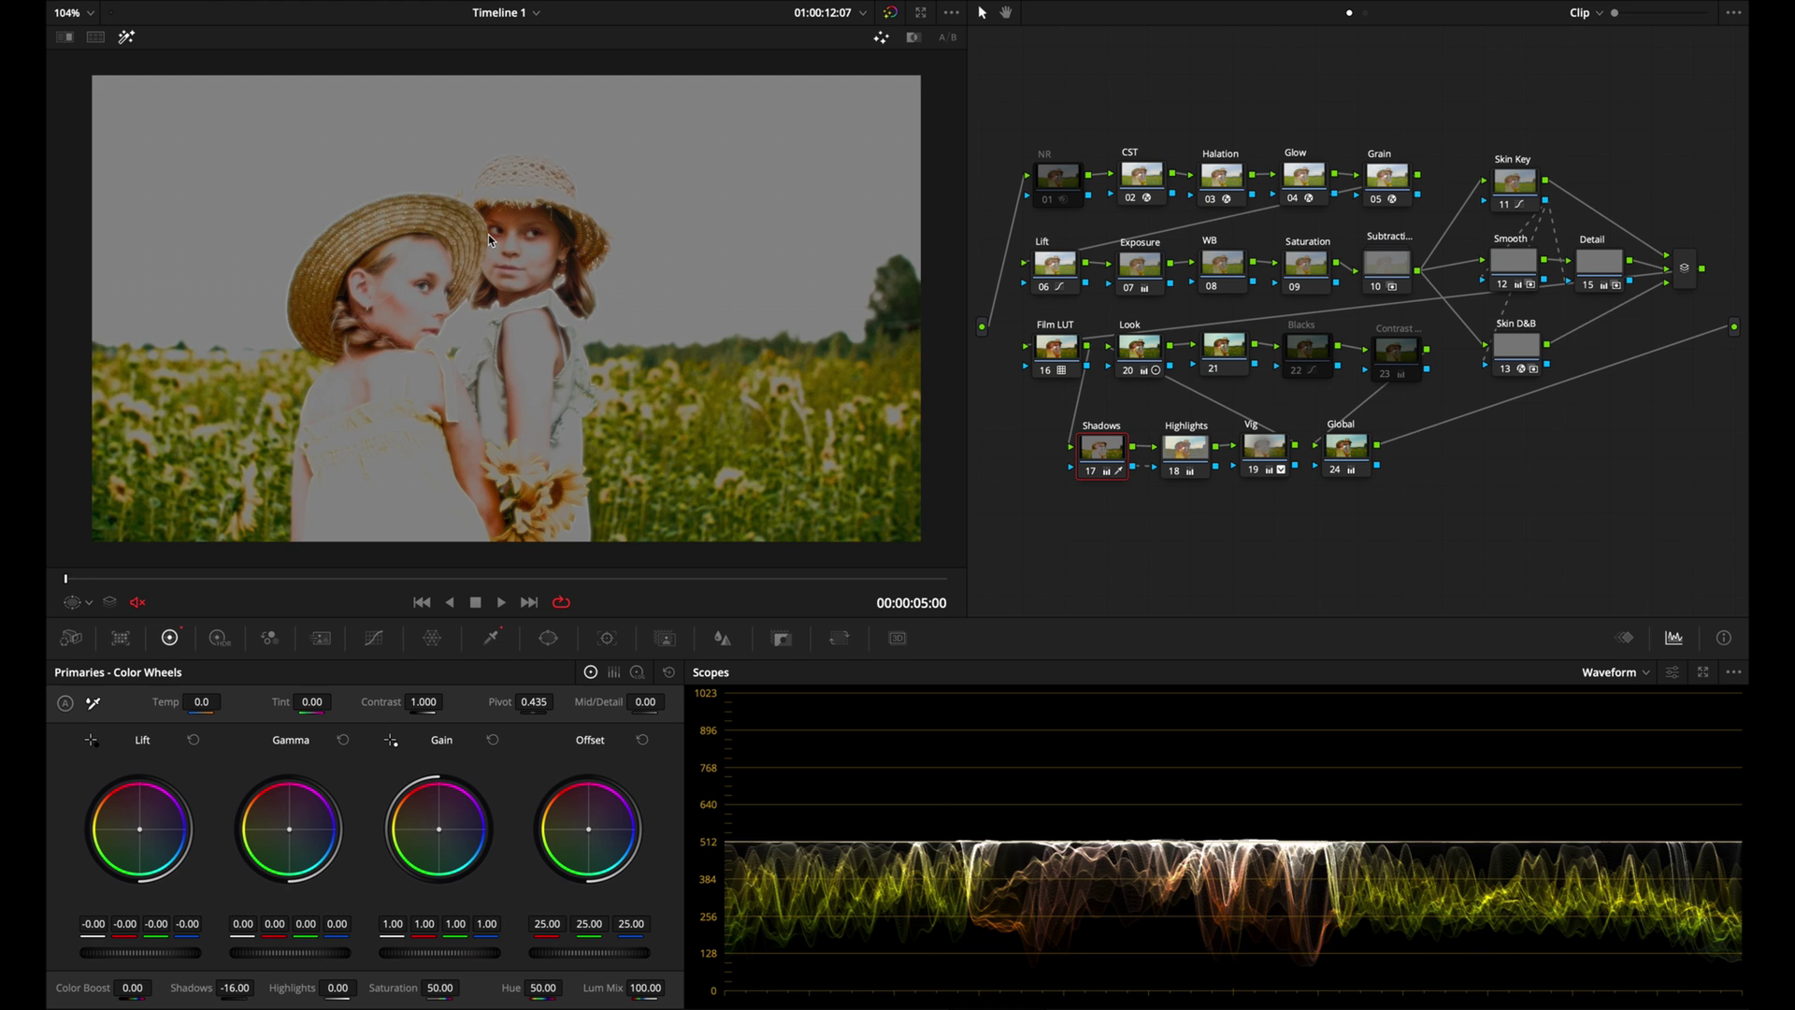
key("shift+h")
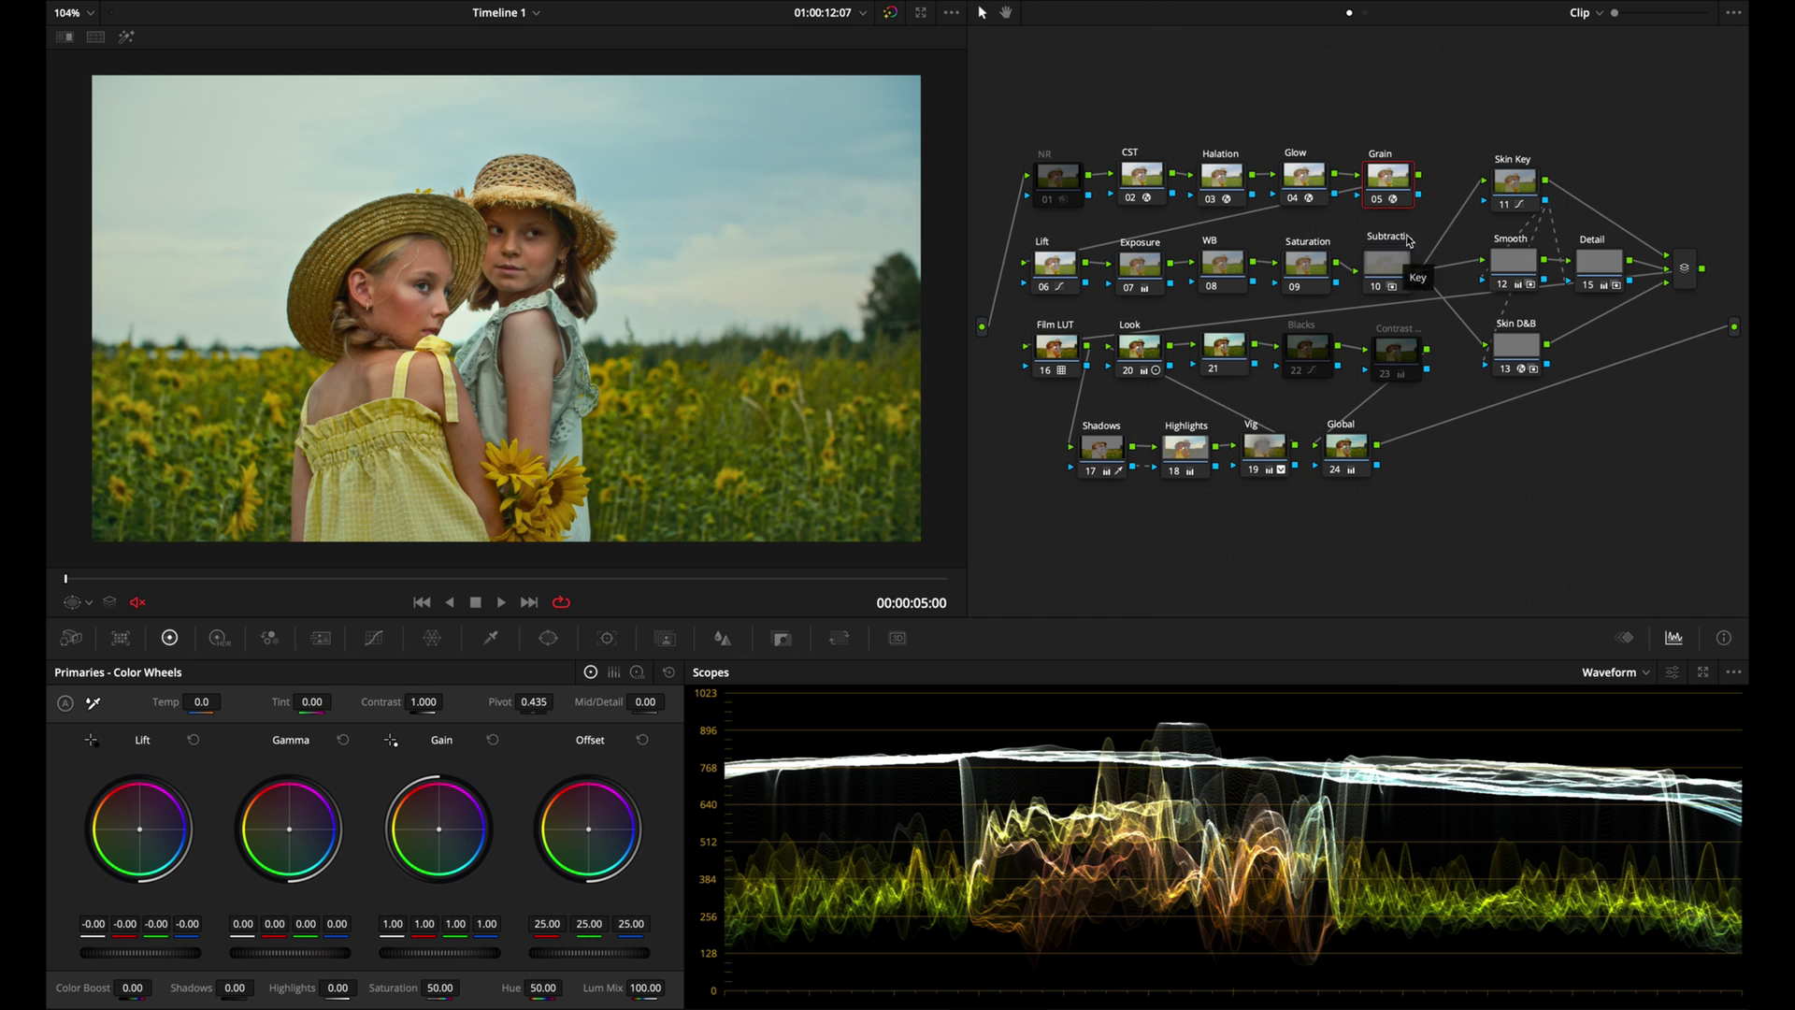
- Move the Grain grade to a new serial node after Global and delete the empty node after Glow
left_click(1346, 450)
key("alt+s")
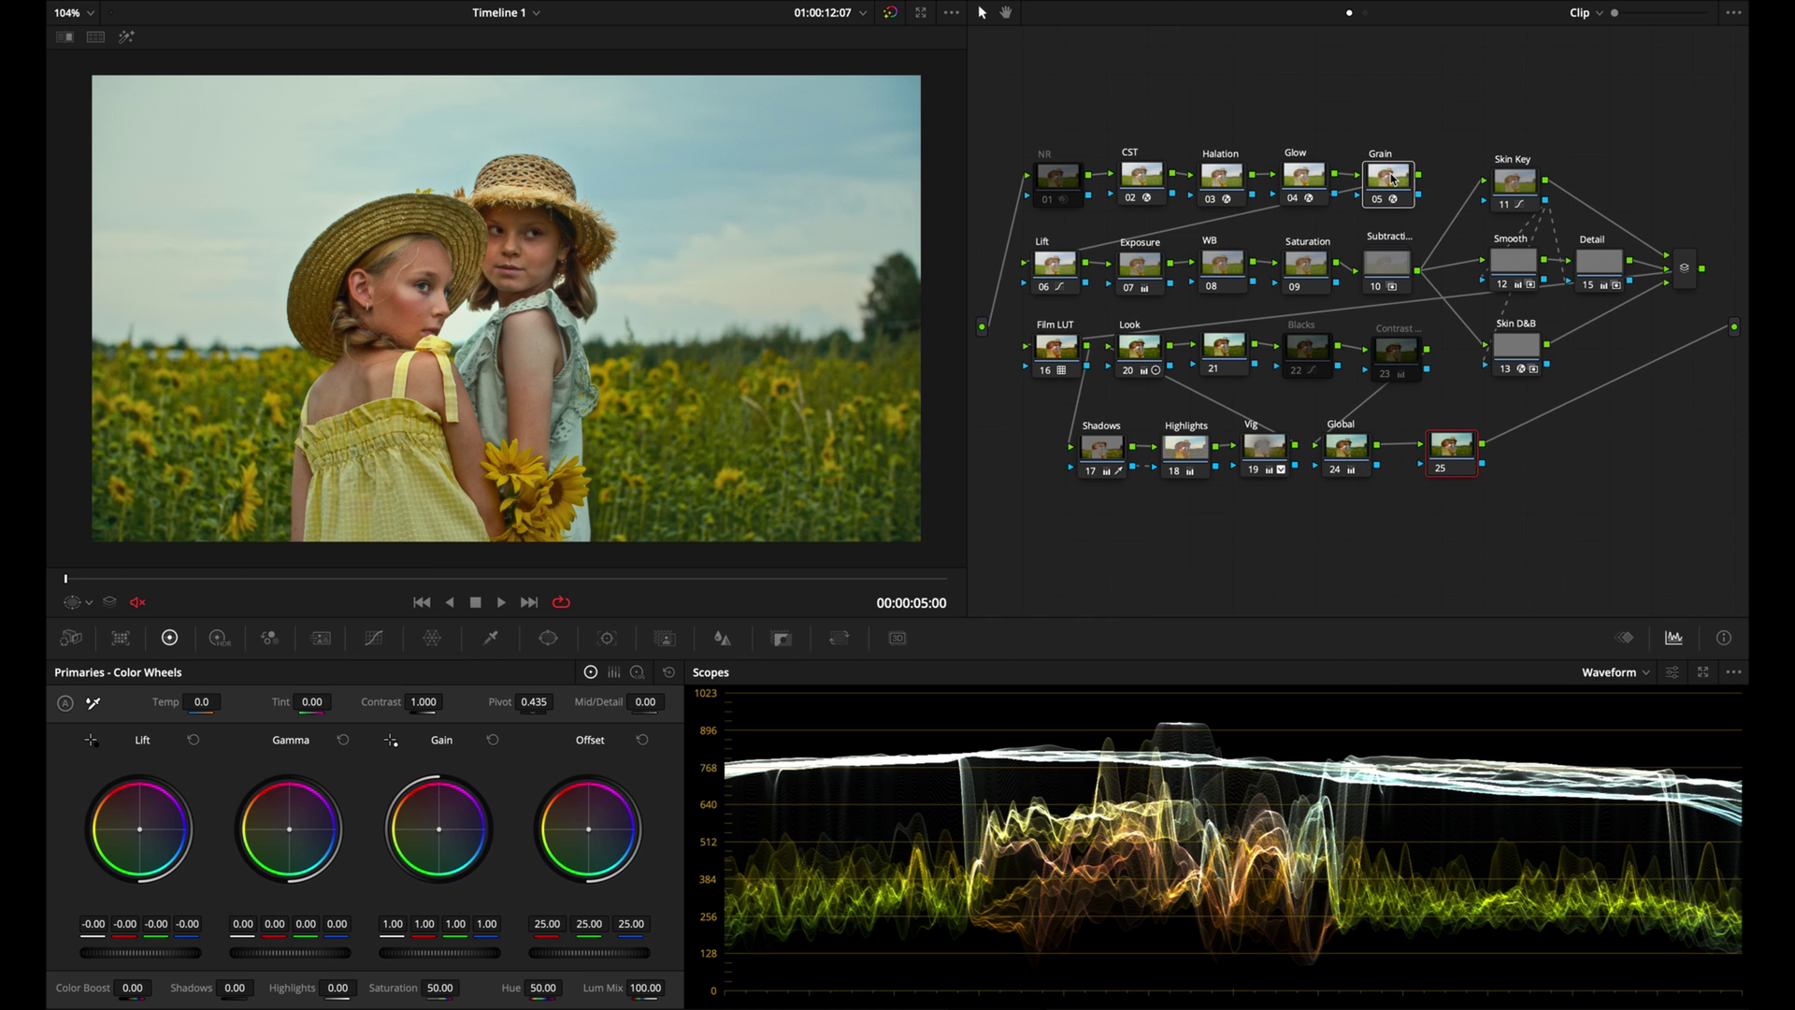
left_click_drag(1392, 178, 1451, 448)
left_click(1398, 182)
key("Delete")
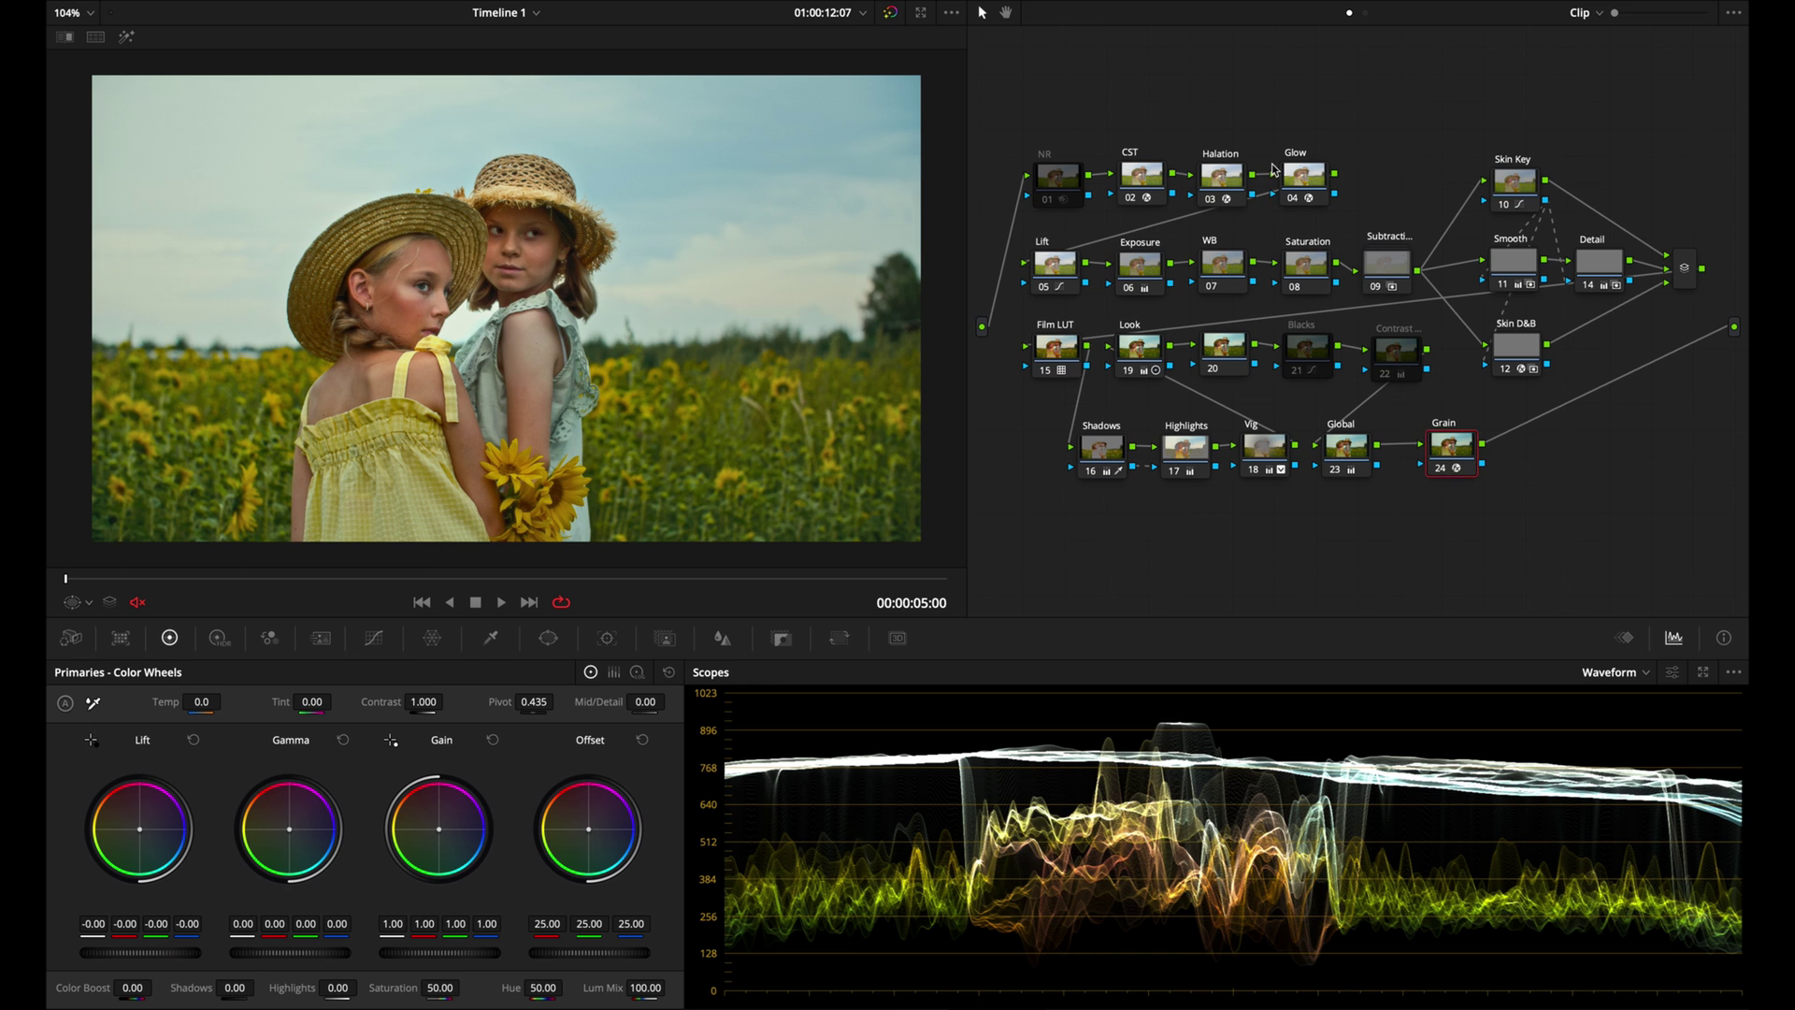